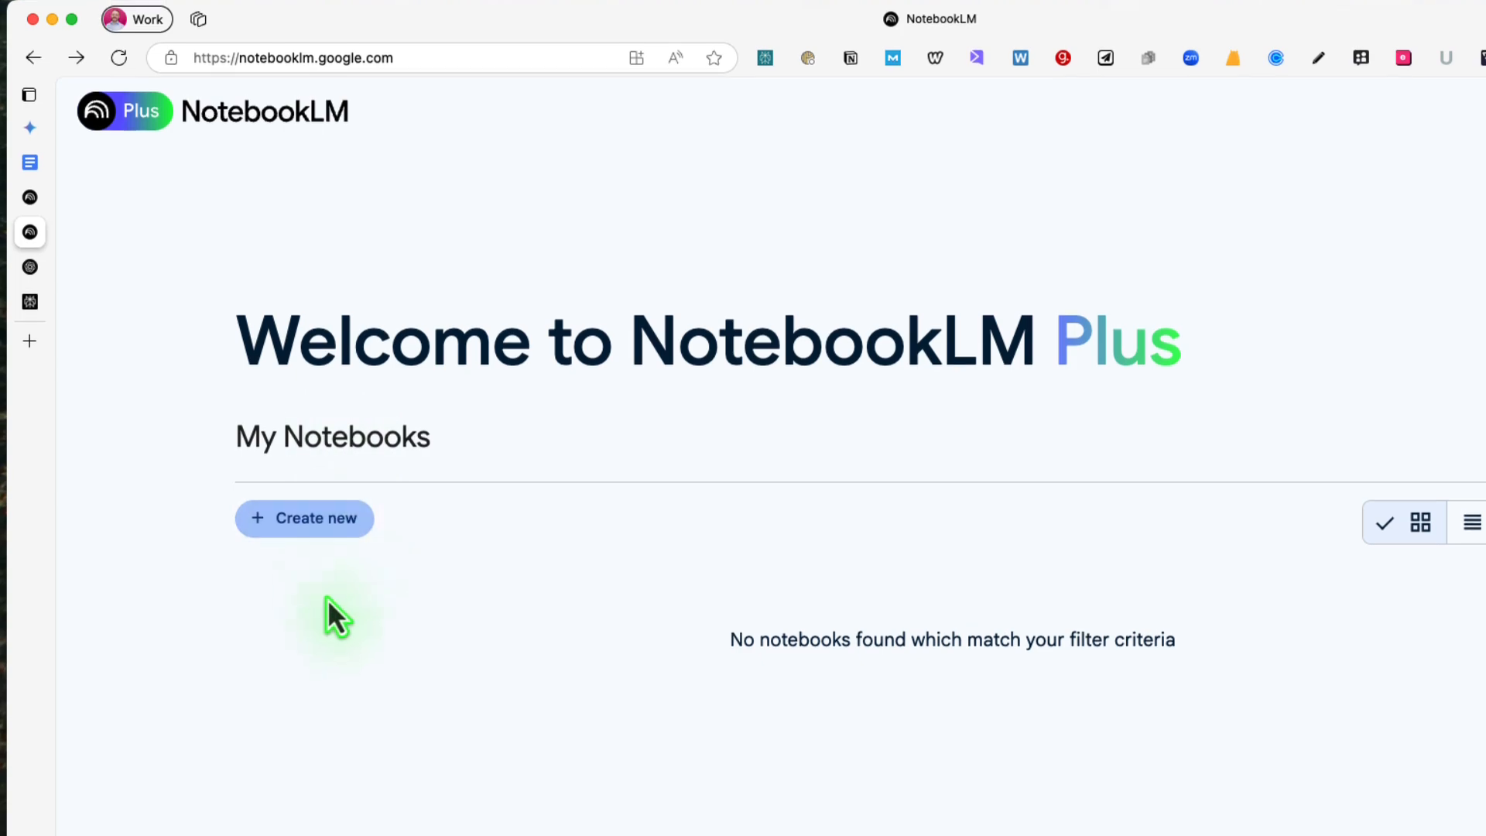
# Create a new notebook and add the Google Docs file Cyber Security Reseller Agreement as its source
pyautogui.click(310, 433)
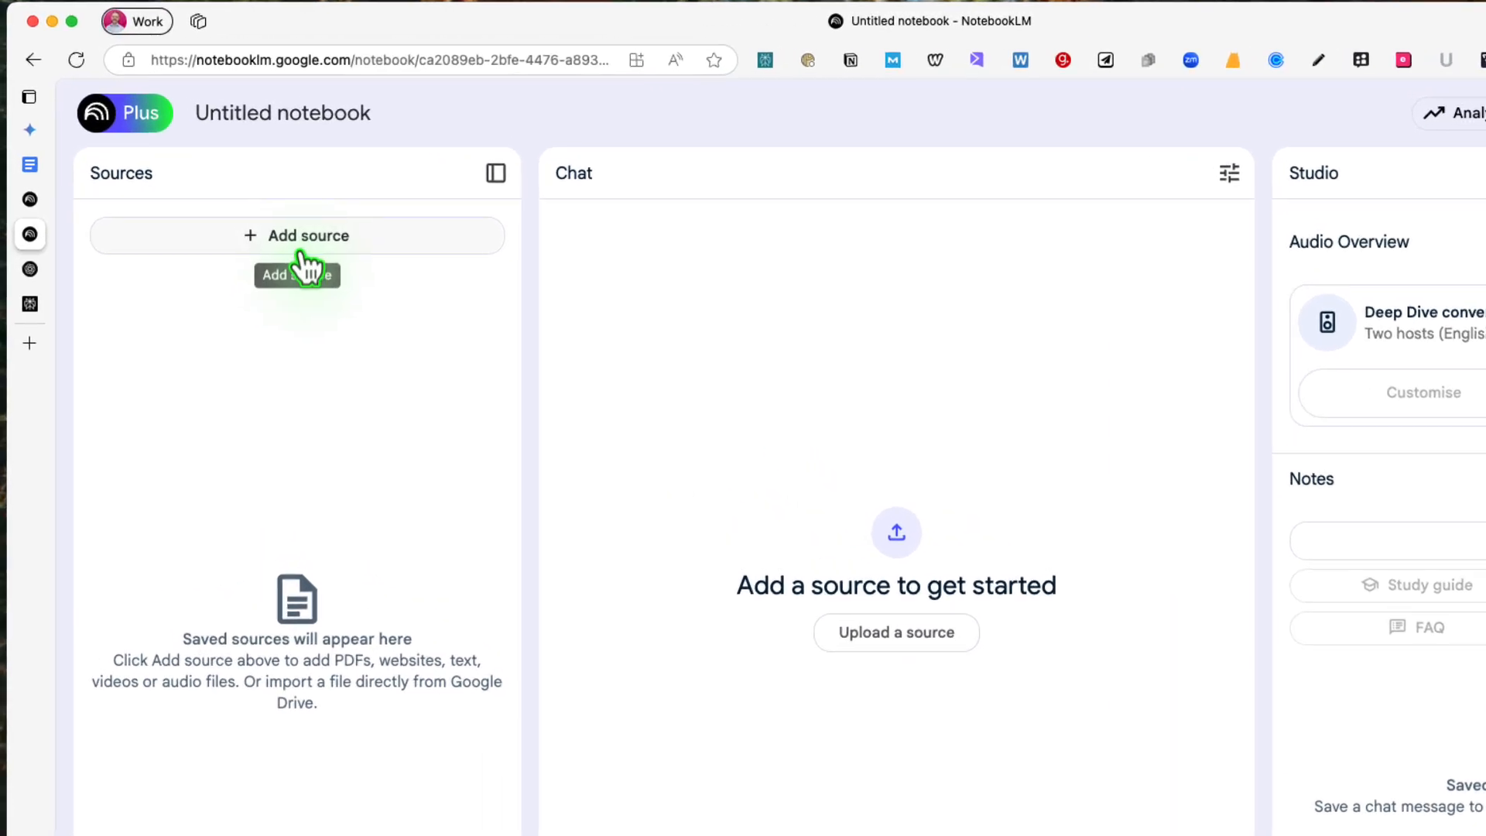
pyautogui.click(303, 249)
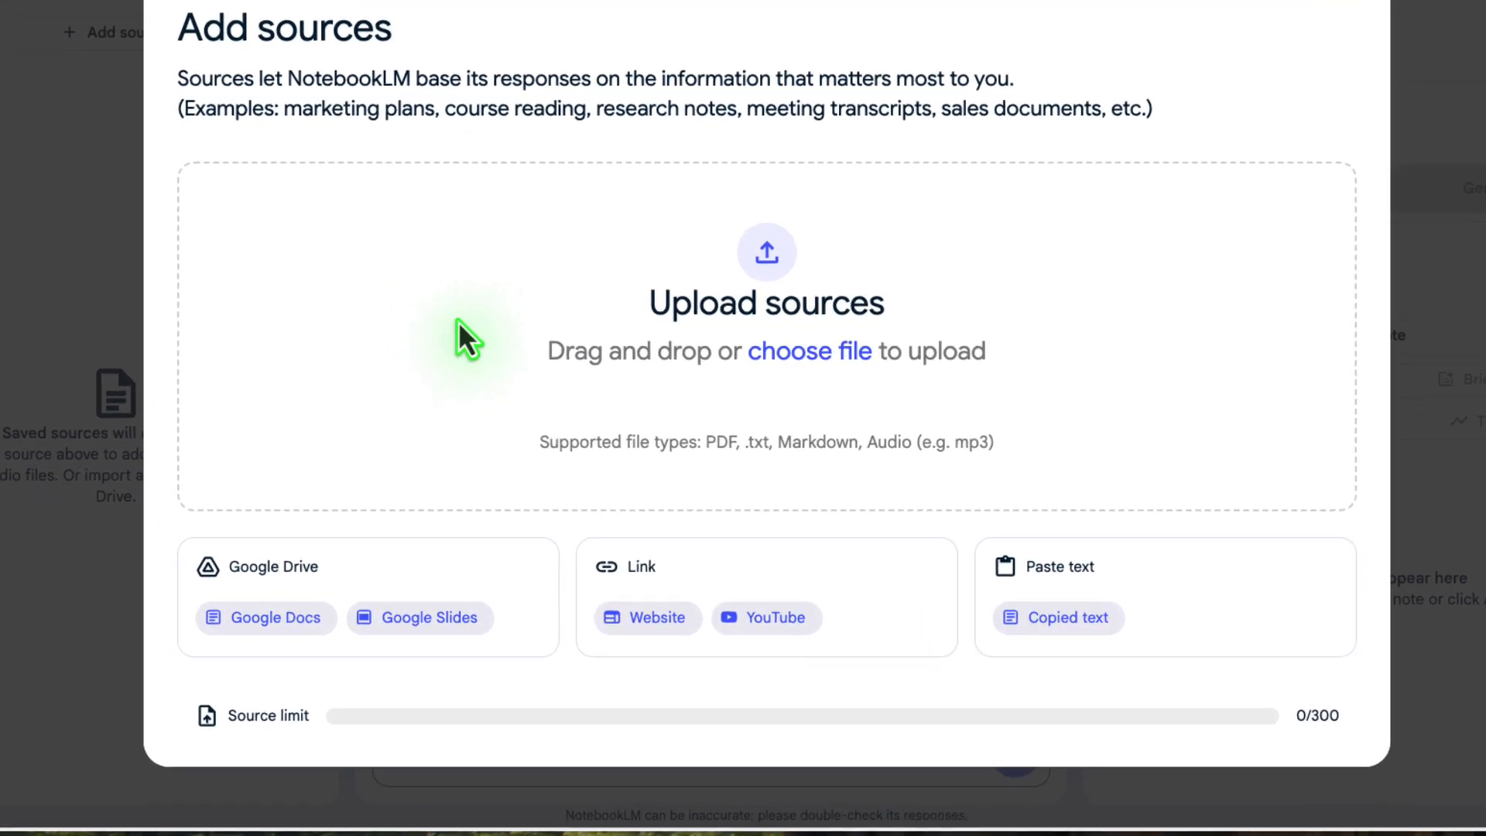
pyautogui.click(287, 619)
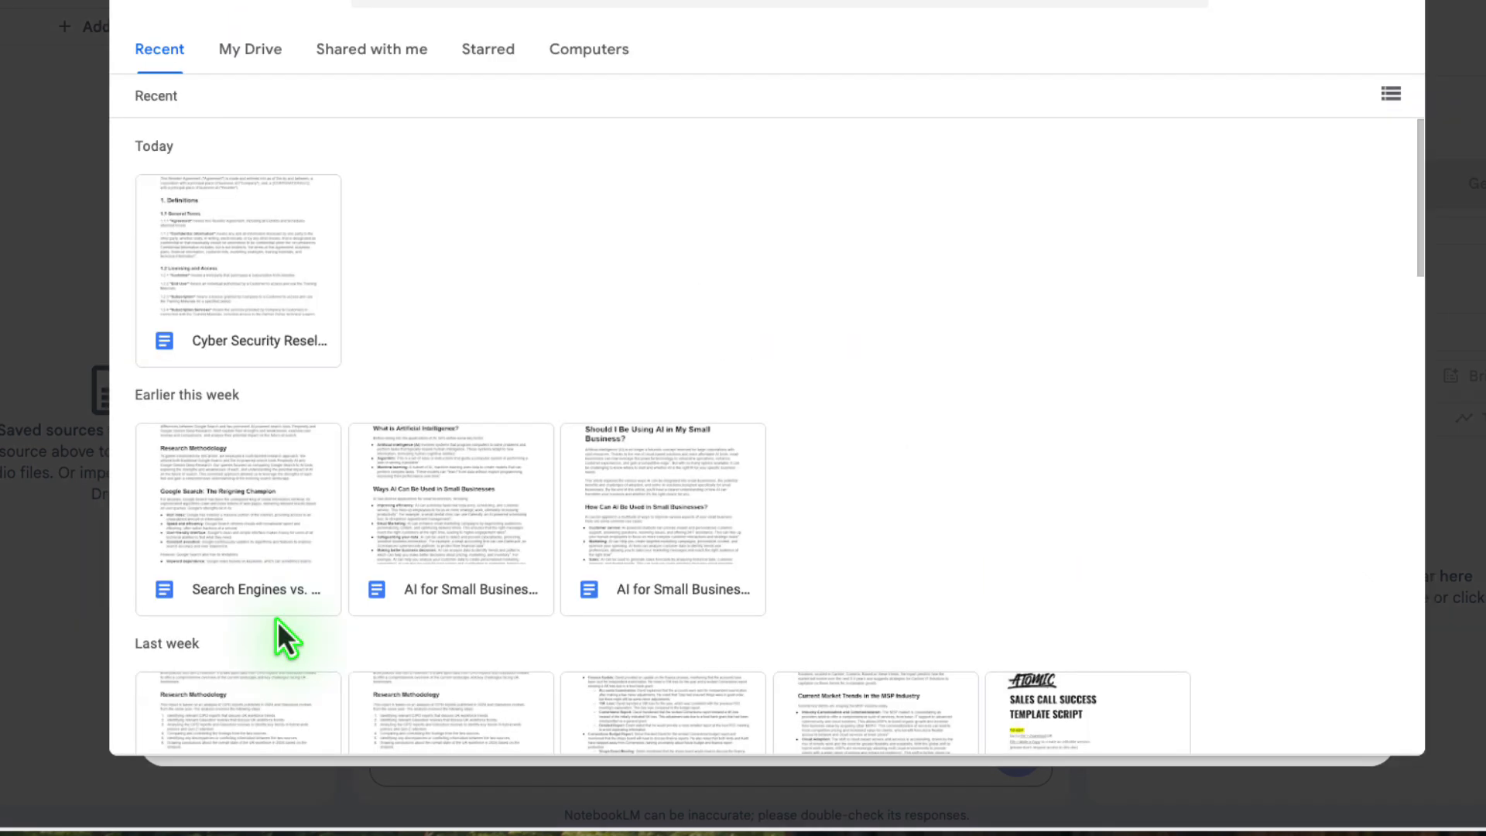
pyautogui.click(237, 321)
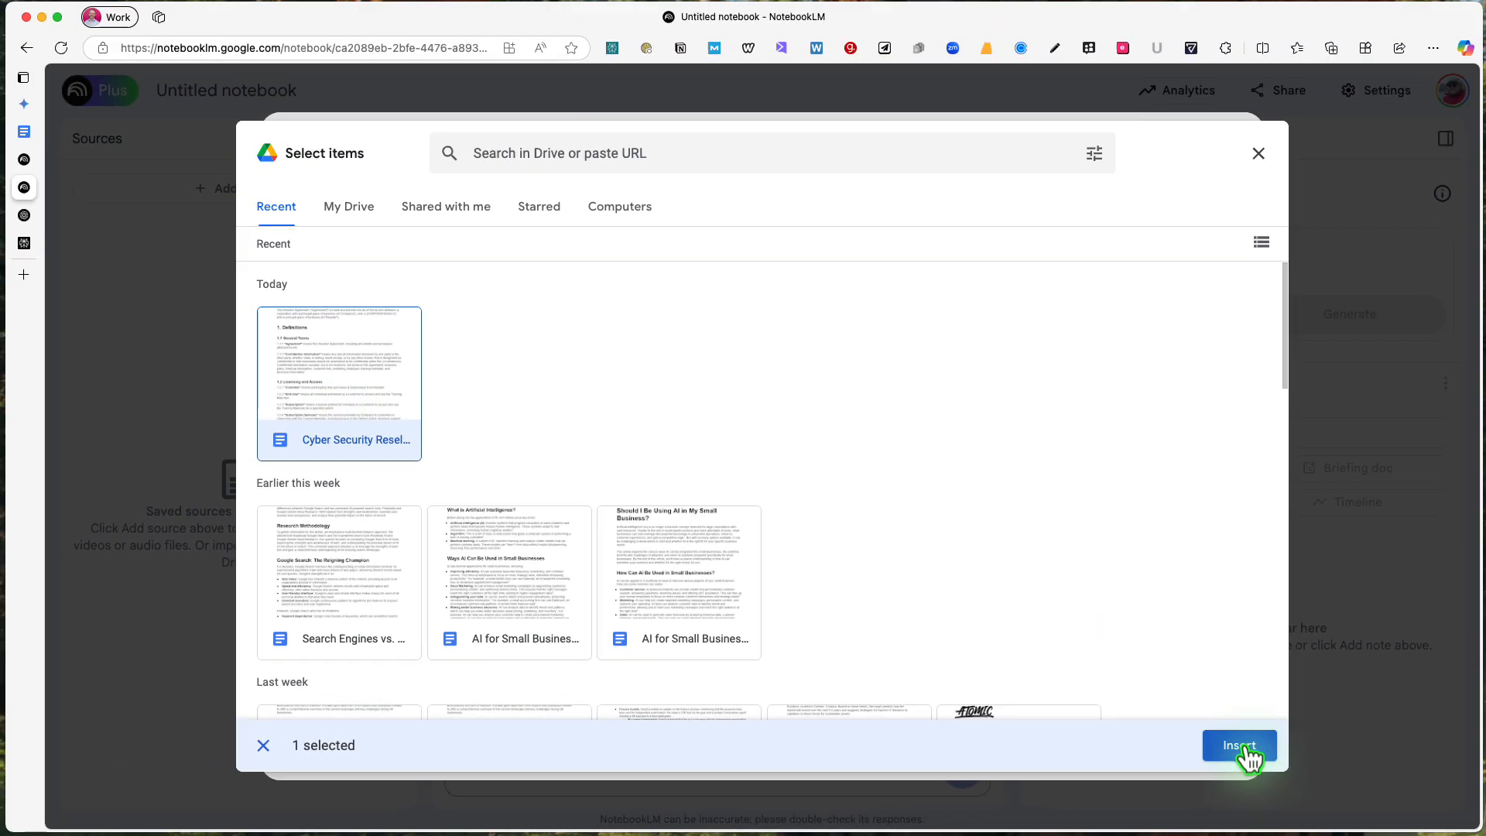
pyautogui.click(1245, 749)
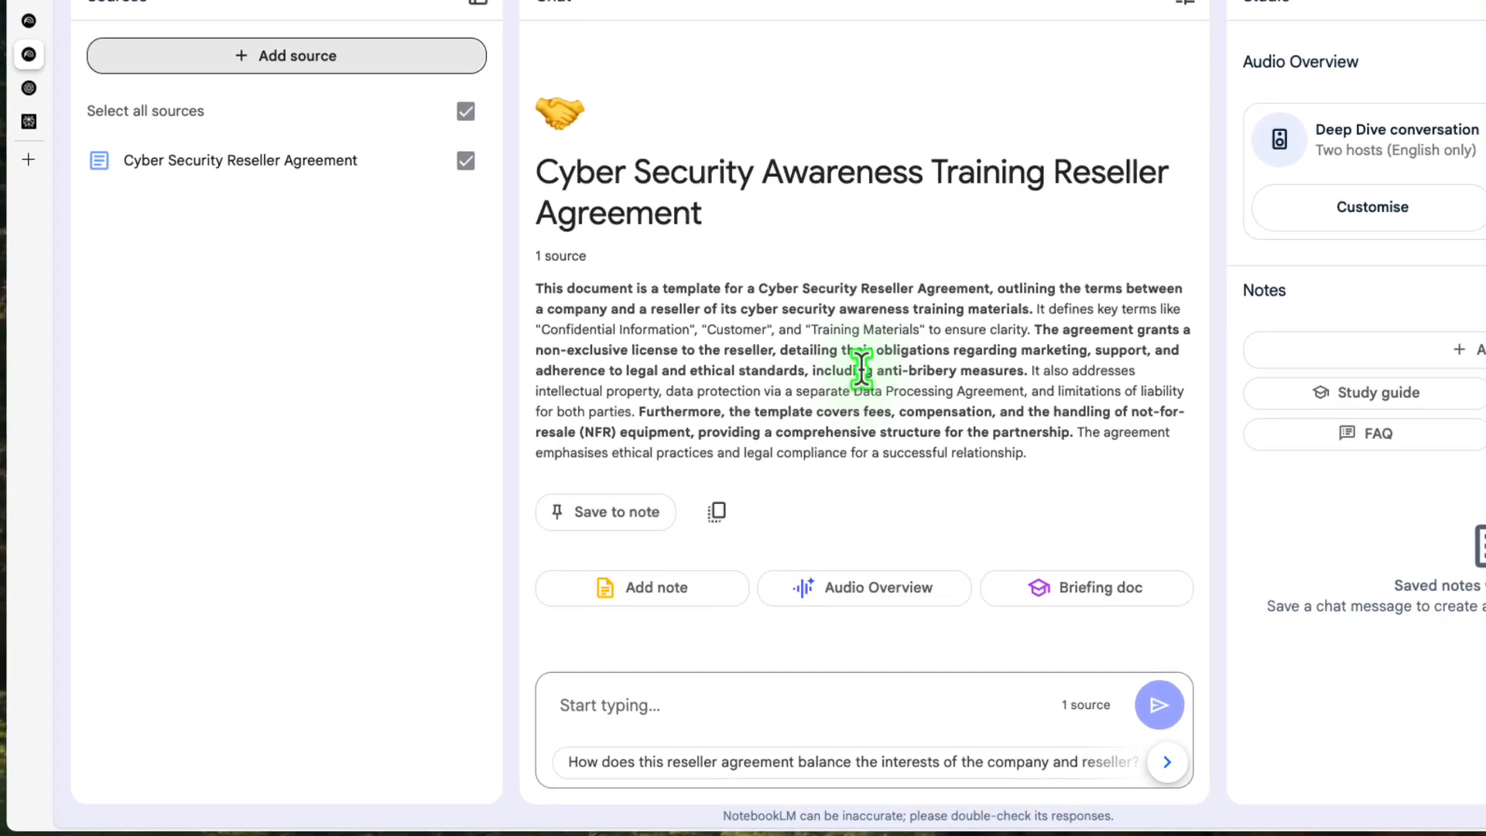
# Ask the notebook chat "What Are the Terms for Termination and Price Changes?" and check the citation behind the fees and compensation statement
pyautogui.click(502, 727)
pyautogui.write('What Are the Terms for Termination and Price Changes?')
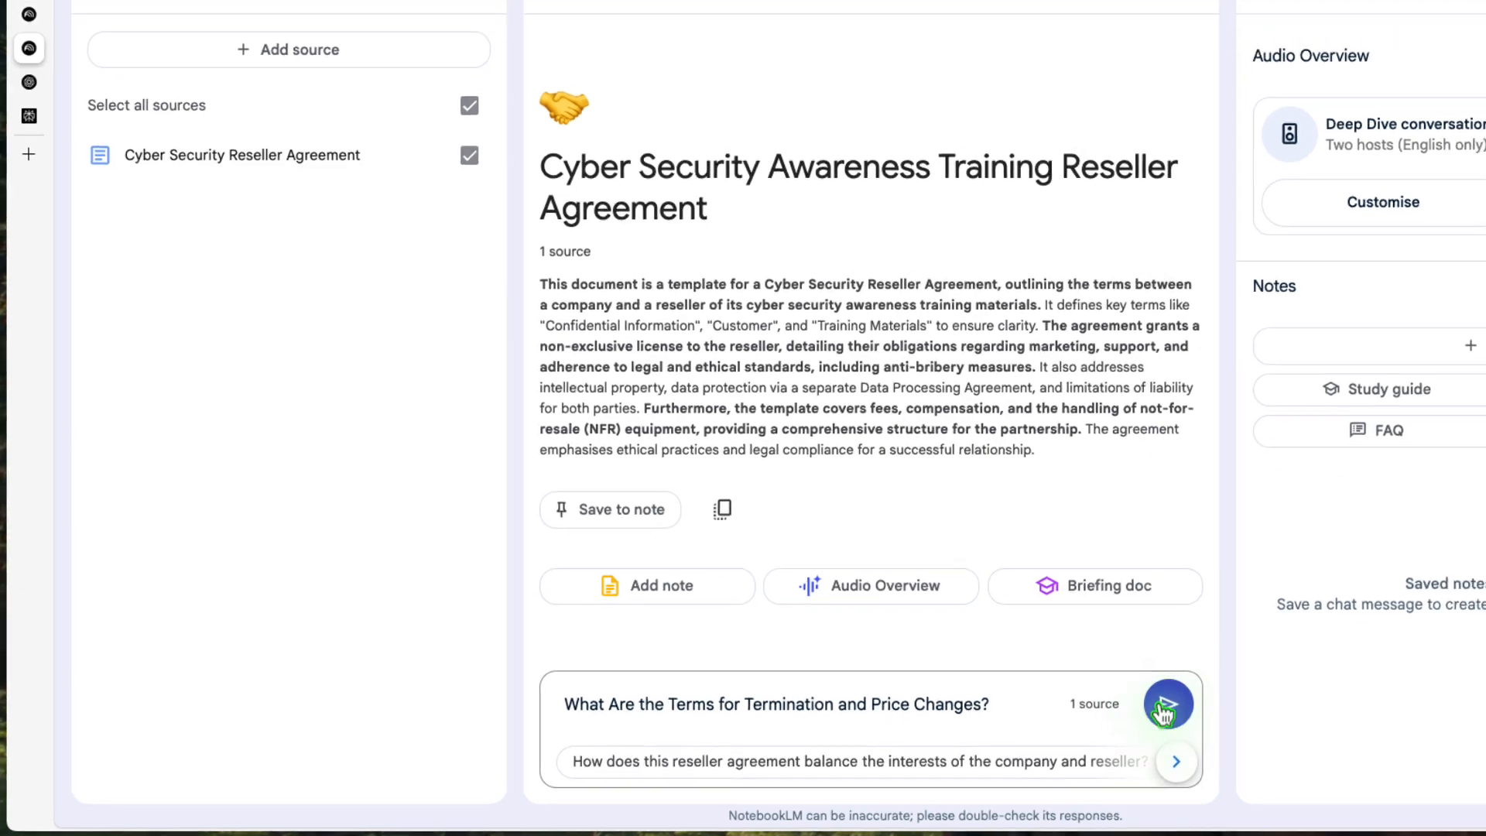
pyautogui.click(1166, 705)
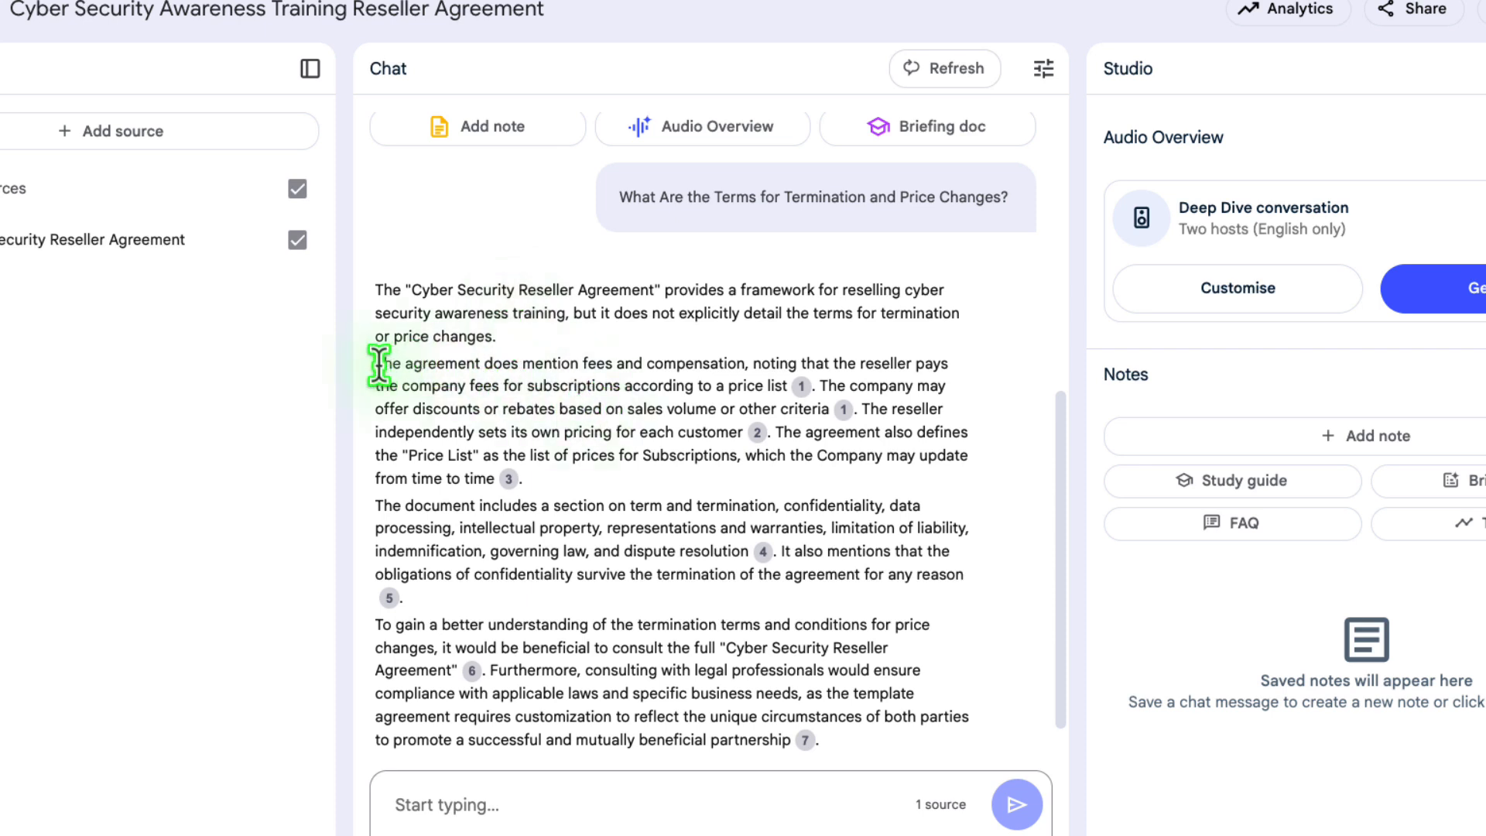
pyautogui.moveTo(377, 363); pyautogui.dragTo(741, 364)
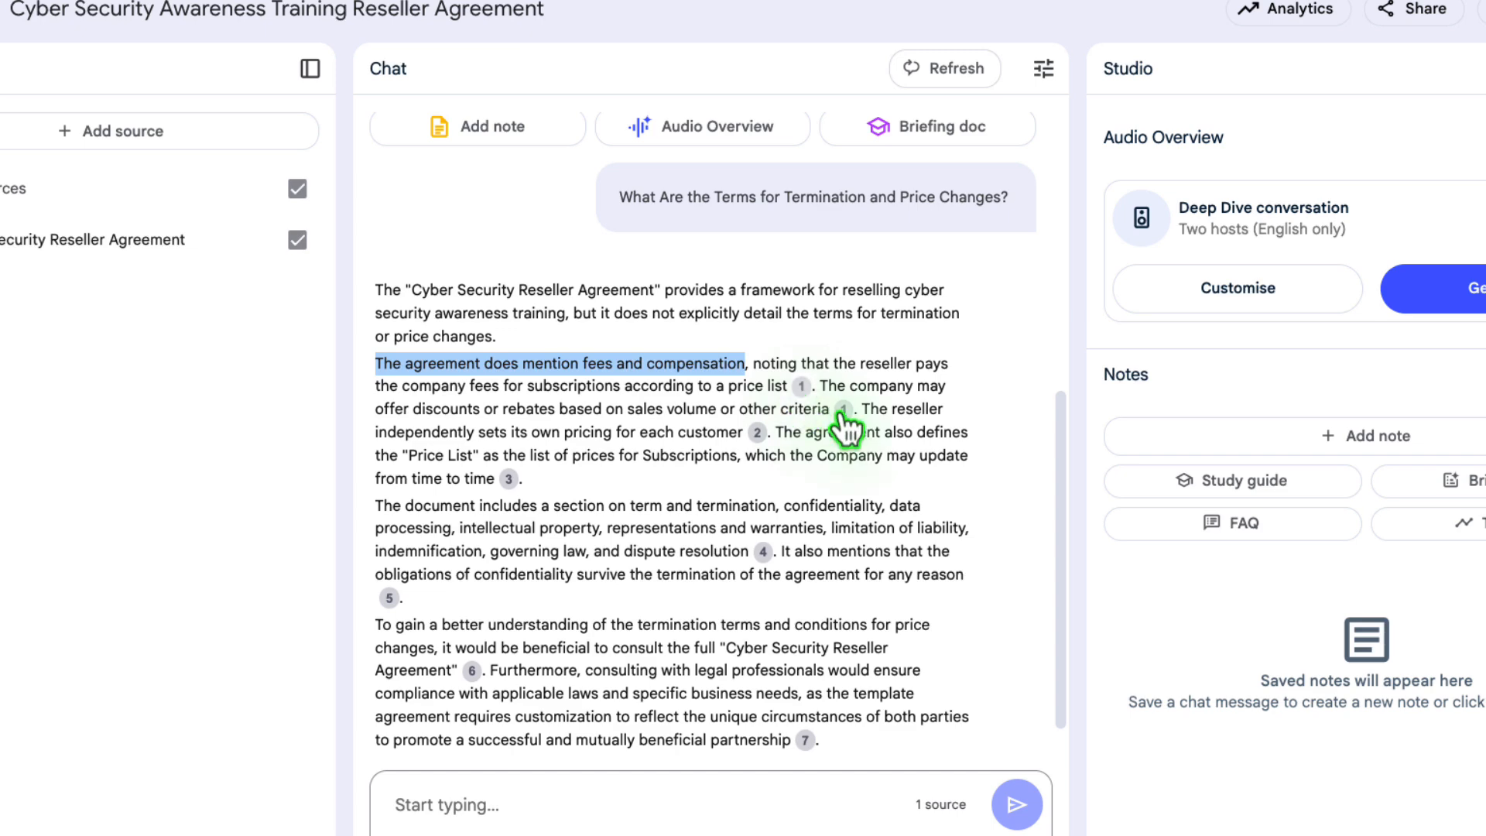
pyautogui.moveTo(803, 389)
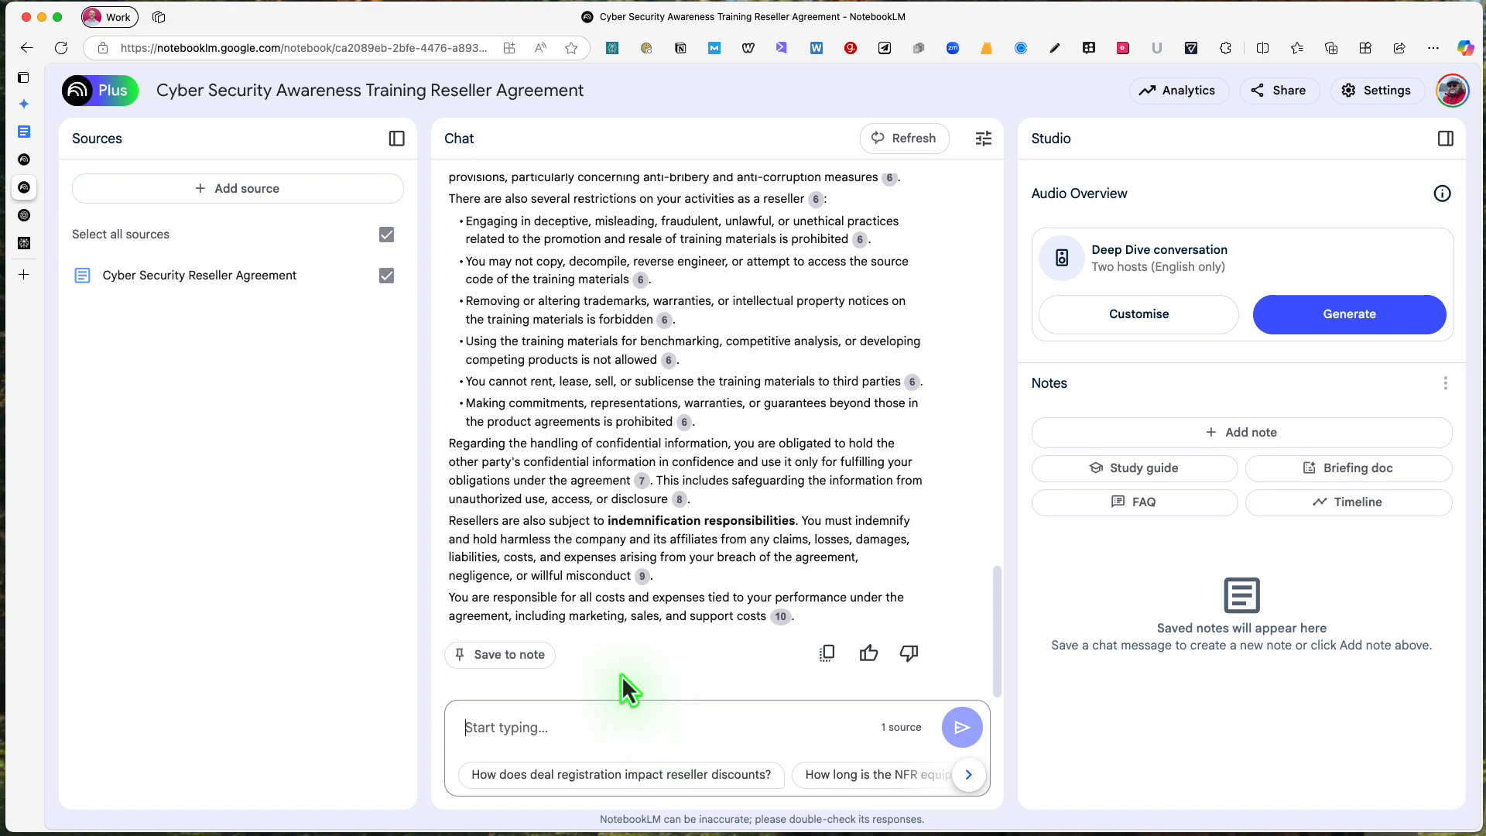
# Review the chat answer on reseller liabilities and responsibilities, previewing the source passage cited for the security awareness and education programs
pyautogui.scroll(4, 650, 615)
pyautogui.scroll(5, 668, 612)
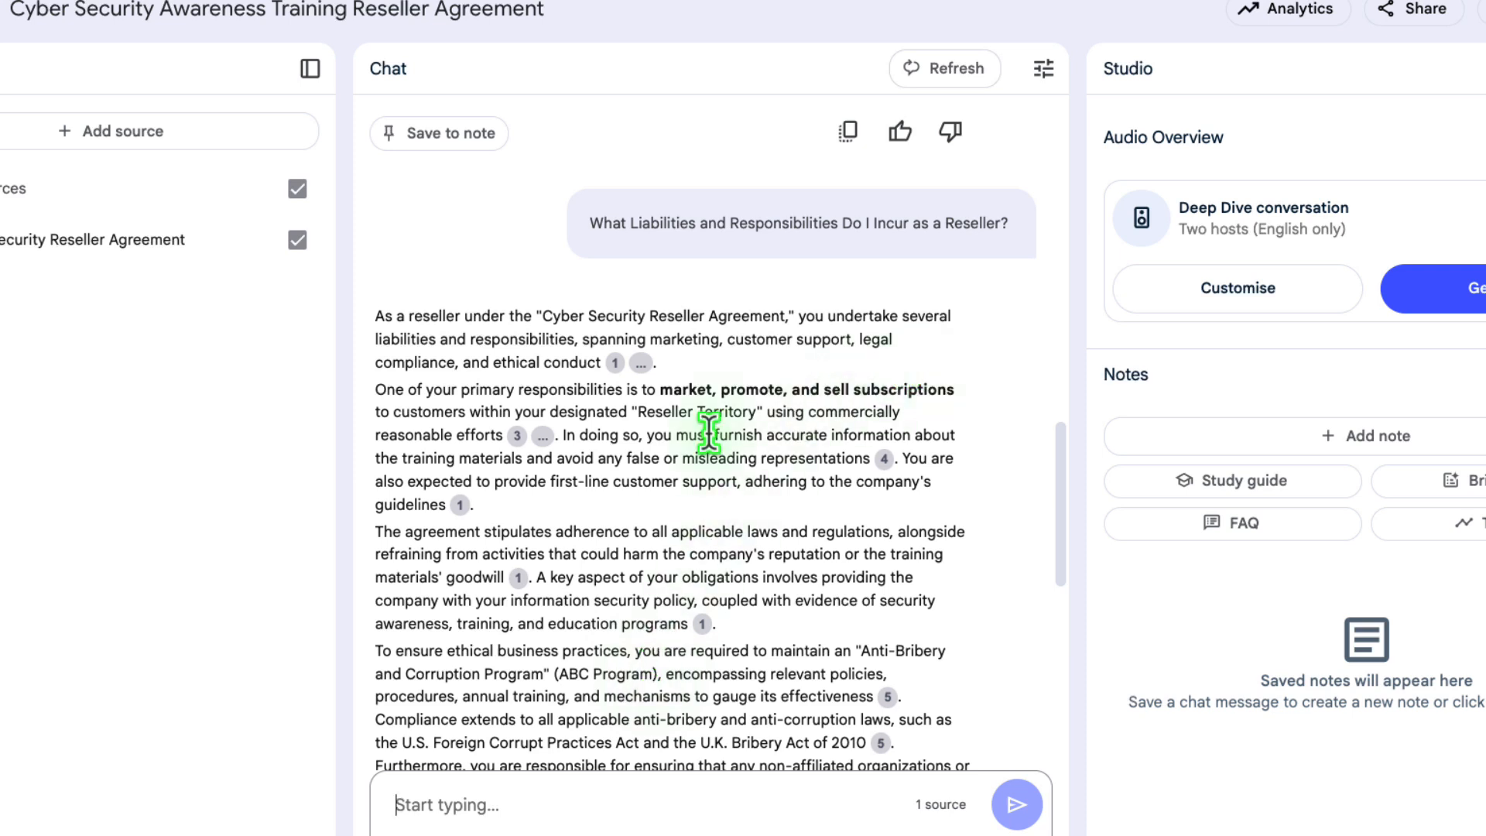
pyautogui.scroll(-2, 704, 433)
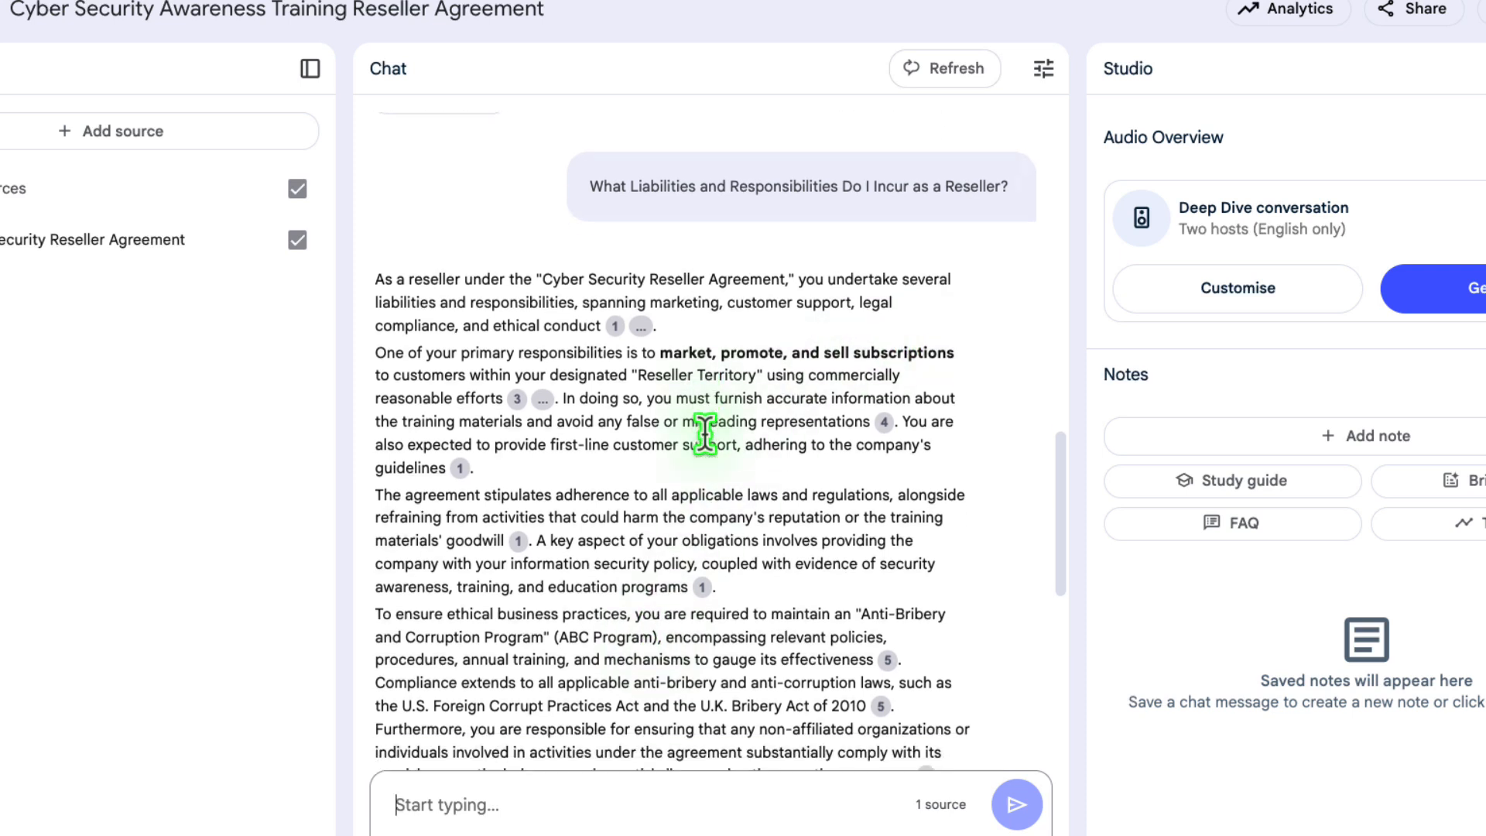
pyautogui.scroll(-1, 704, 432)
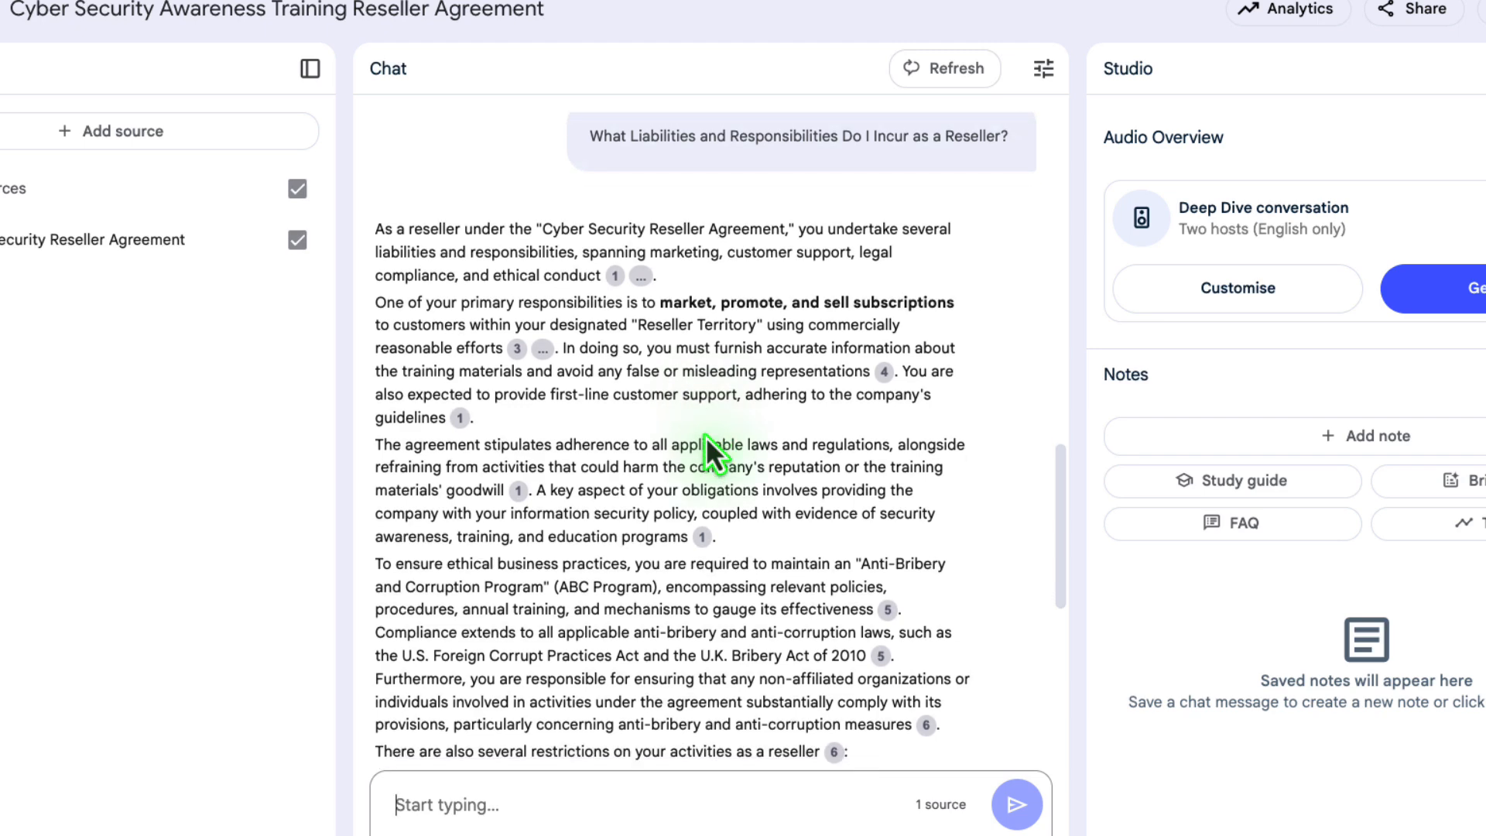
pyautogui.scroll(-1, 706, 441)
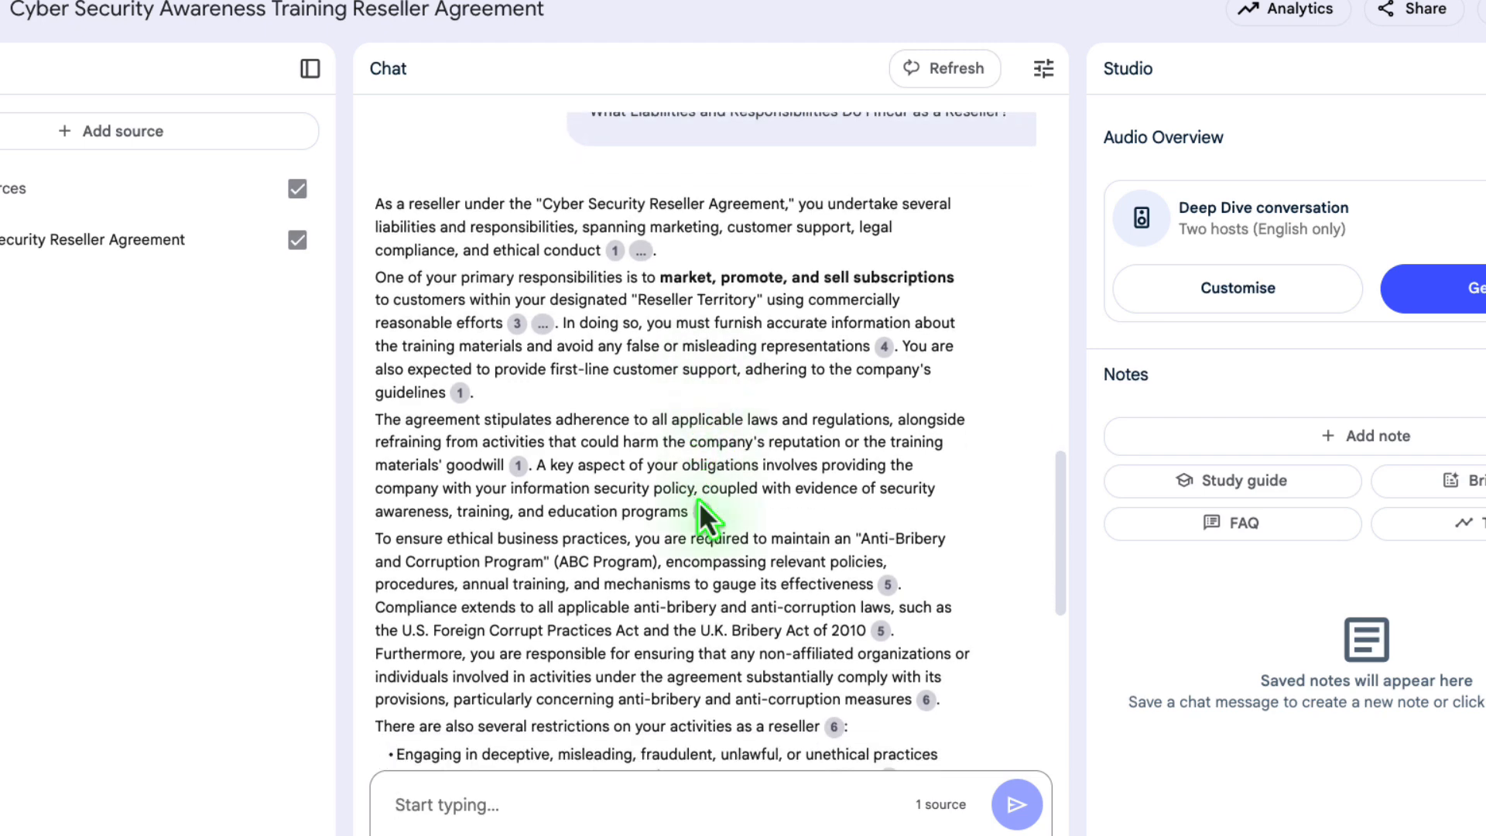
pyautogui.moveTo(703, 518)
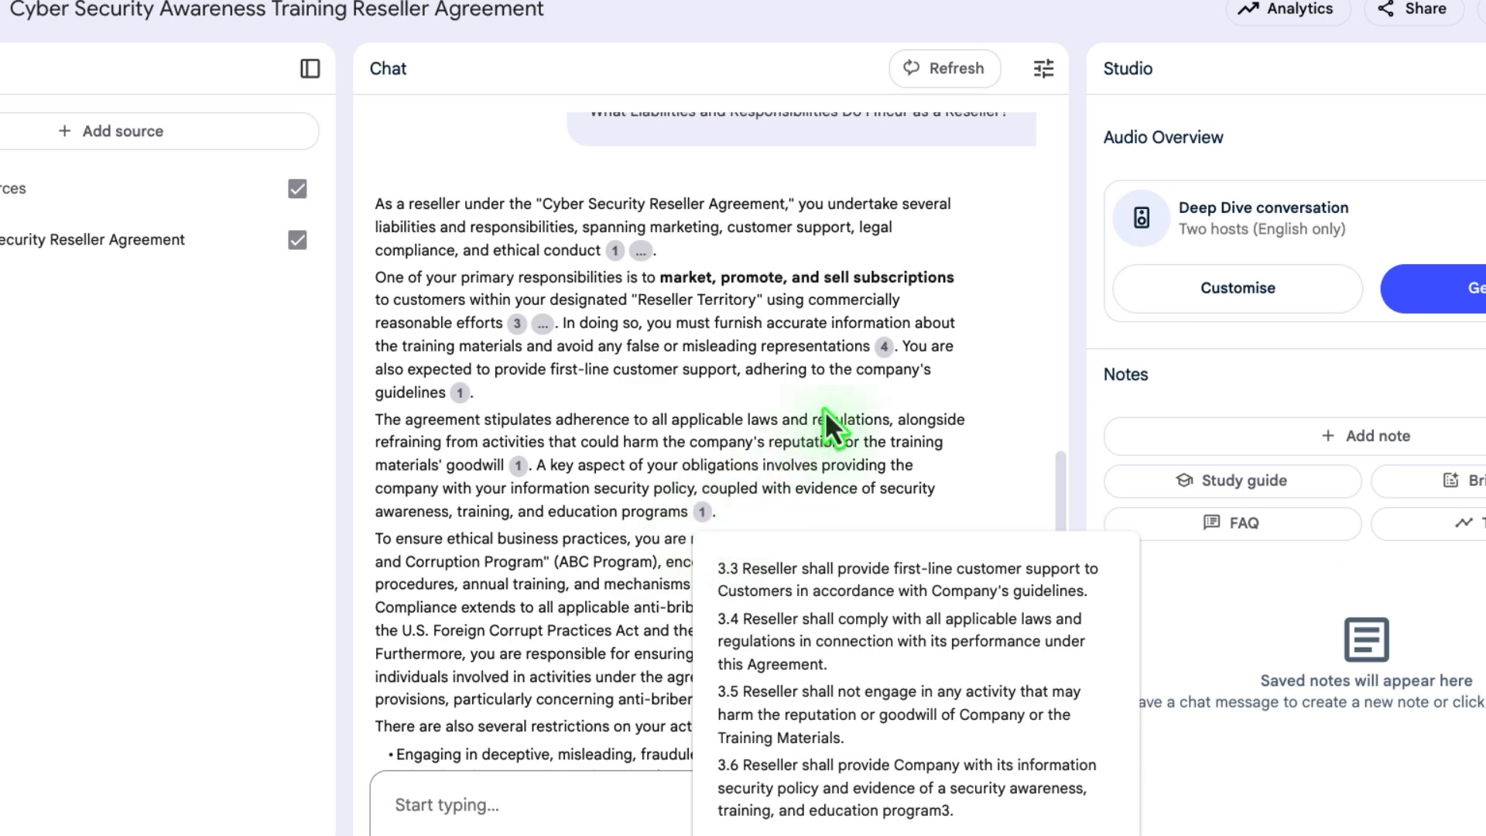
pyautogui.scroll(-6, 829, 425)
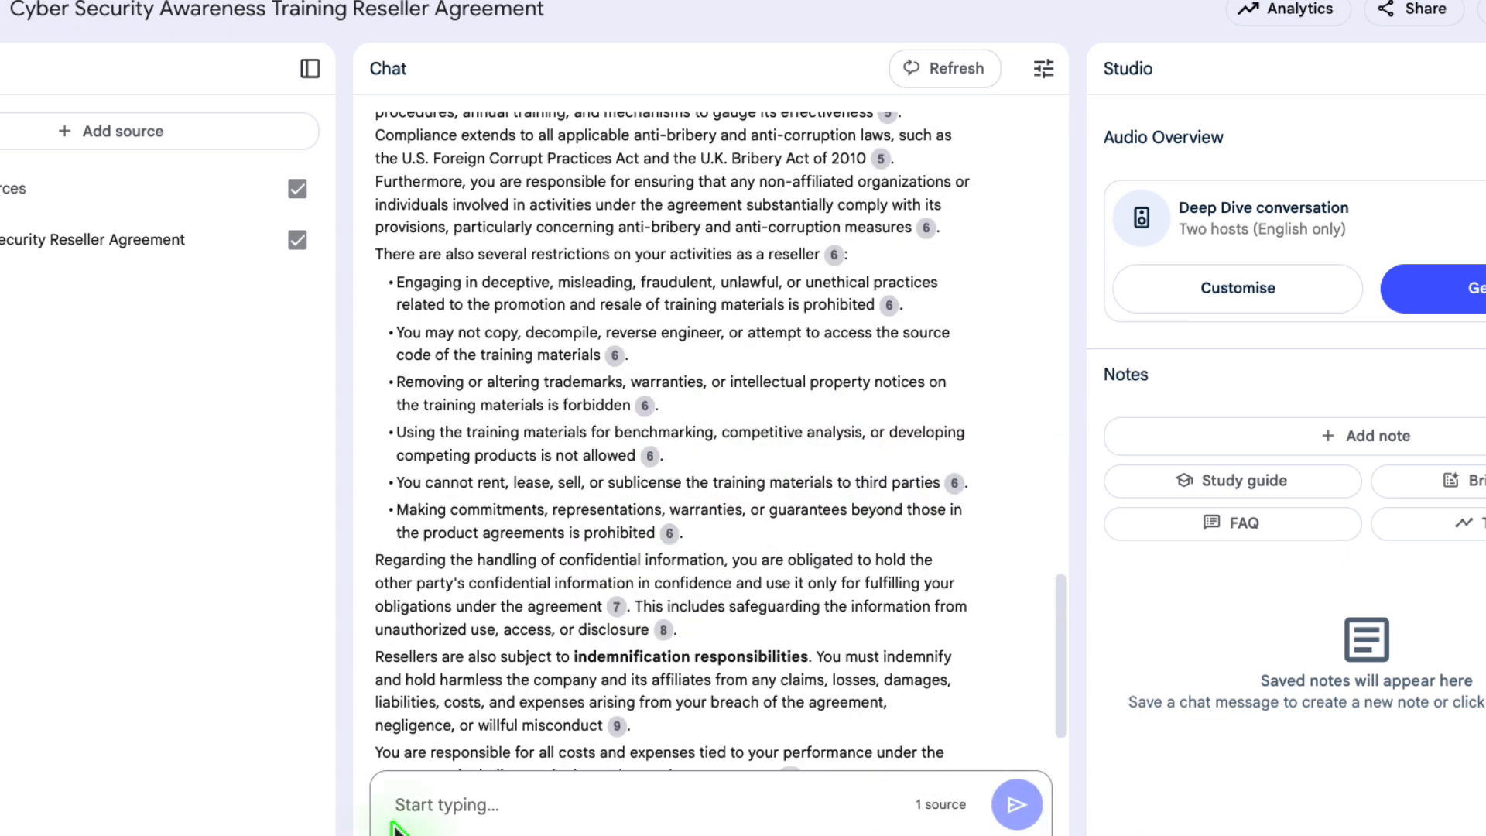
# Ask the notebook chat "Can I White-Label or Customise the Training Materials?"
pyautogui.write('Can I White-Label or Customise the Training Materials?')
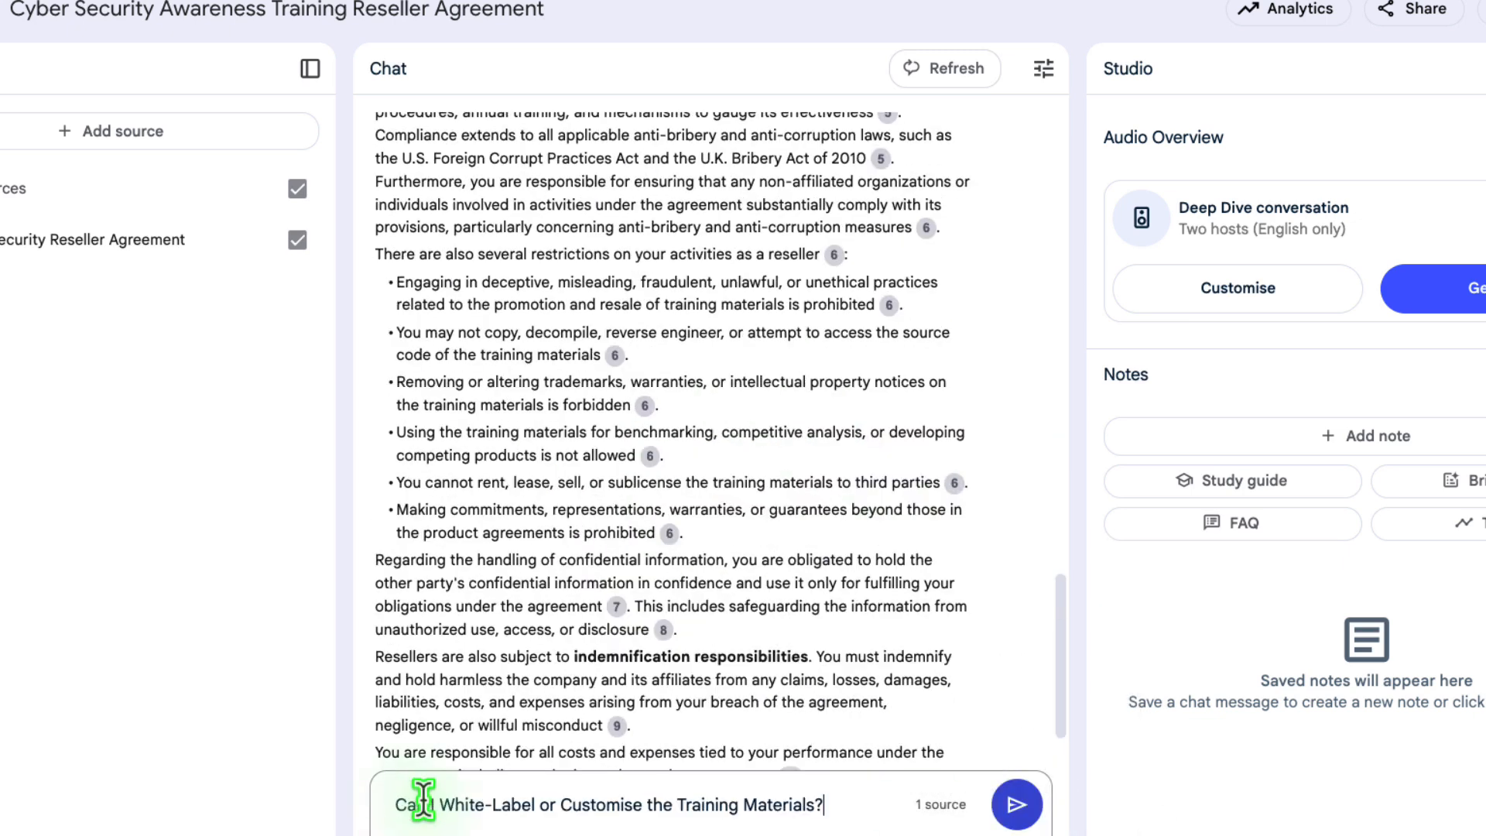
pyautogui.press('Return')
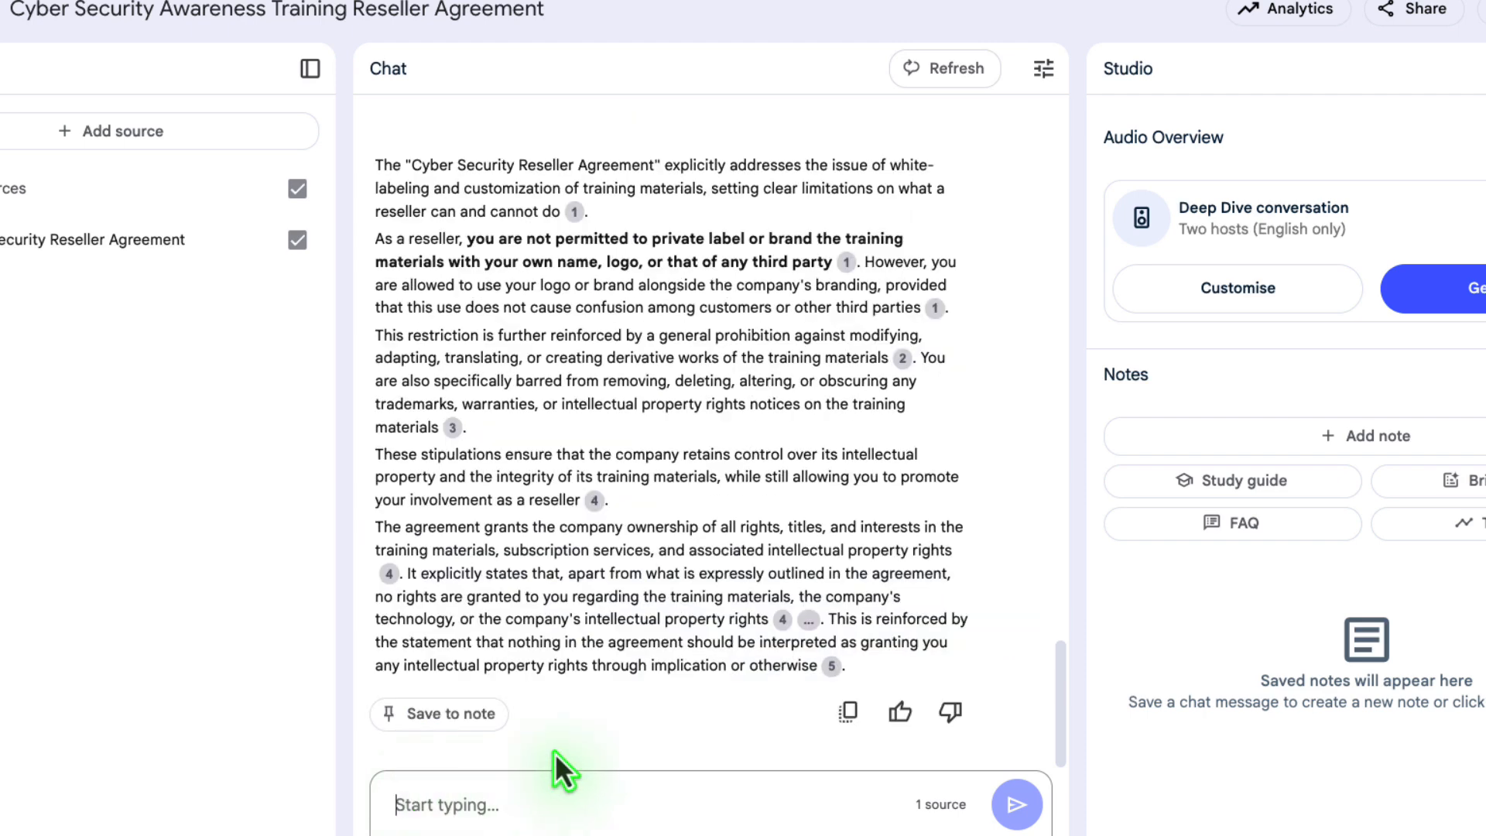
pyautogui.scroll(1, 596, 717)
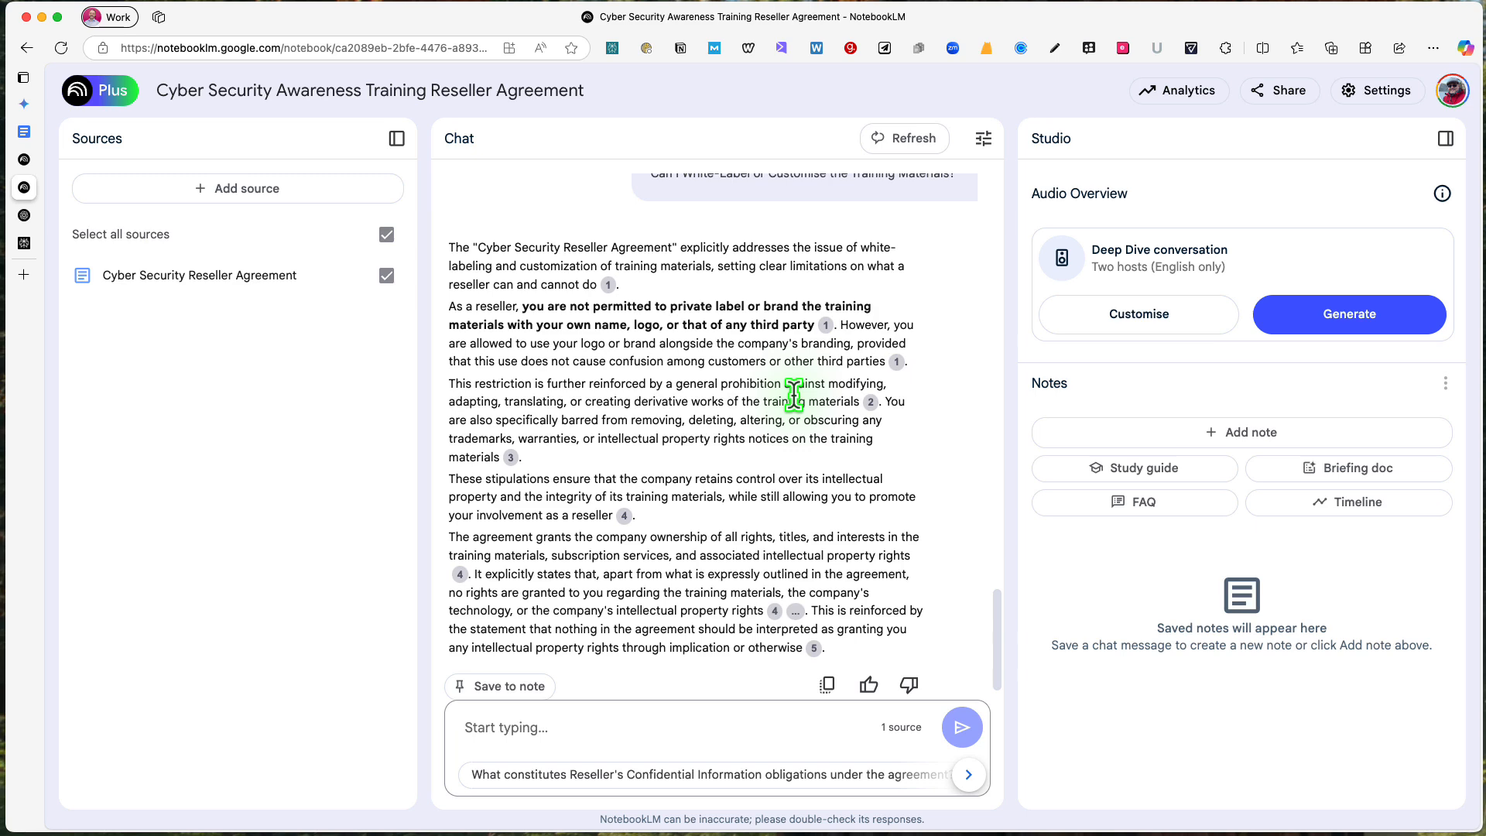
# Look back over the whole chat from the notebook summary, and save the white-labelling answer to a note
pyautogui.scroll(20, 794, 394)
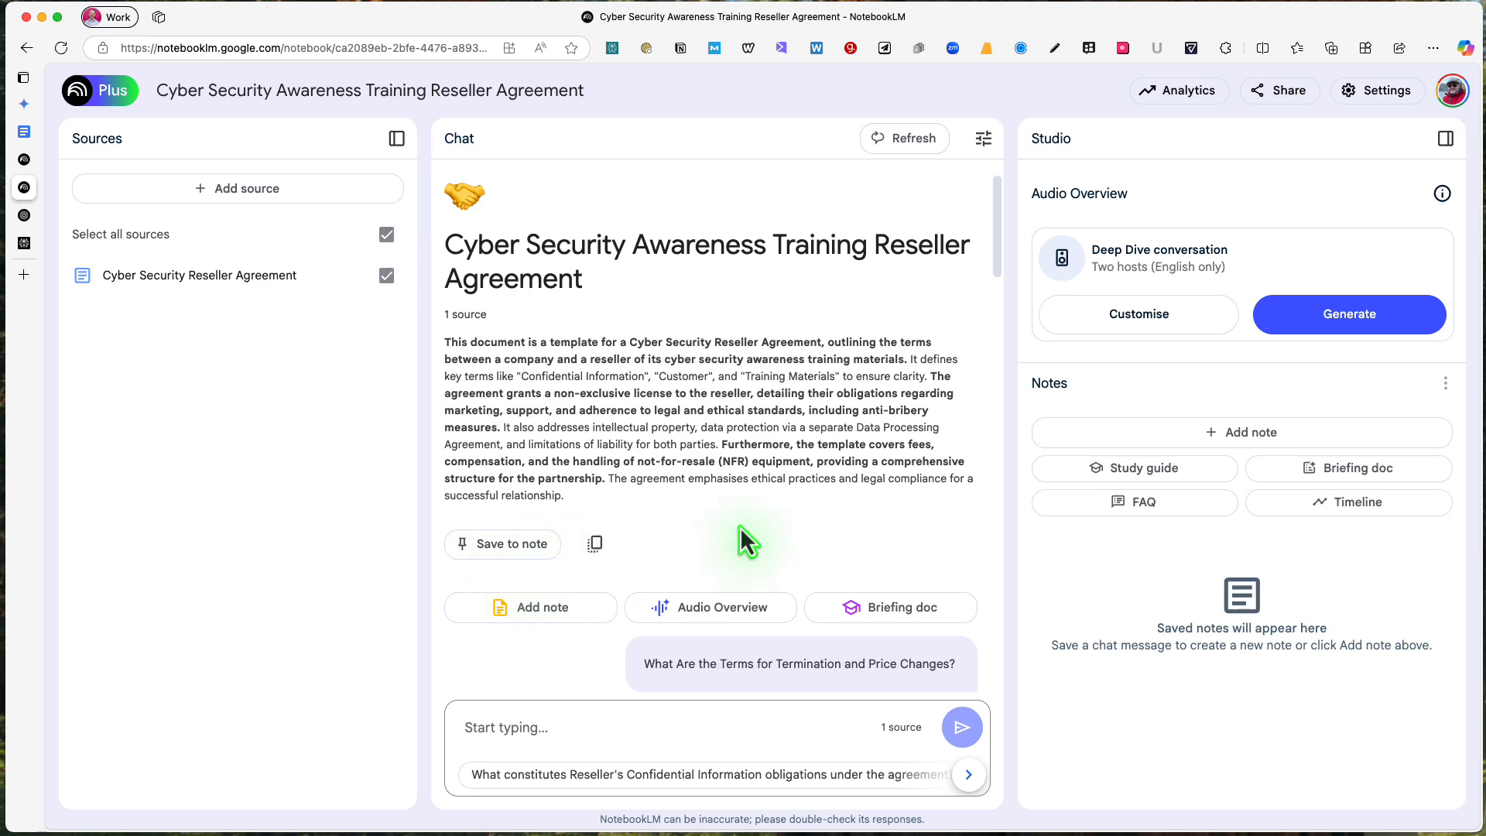
pyautogui.scroll(-20, 740, 541)
pyautogui.scroll(-10, 742, 551)
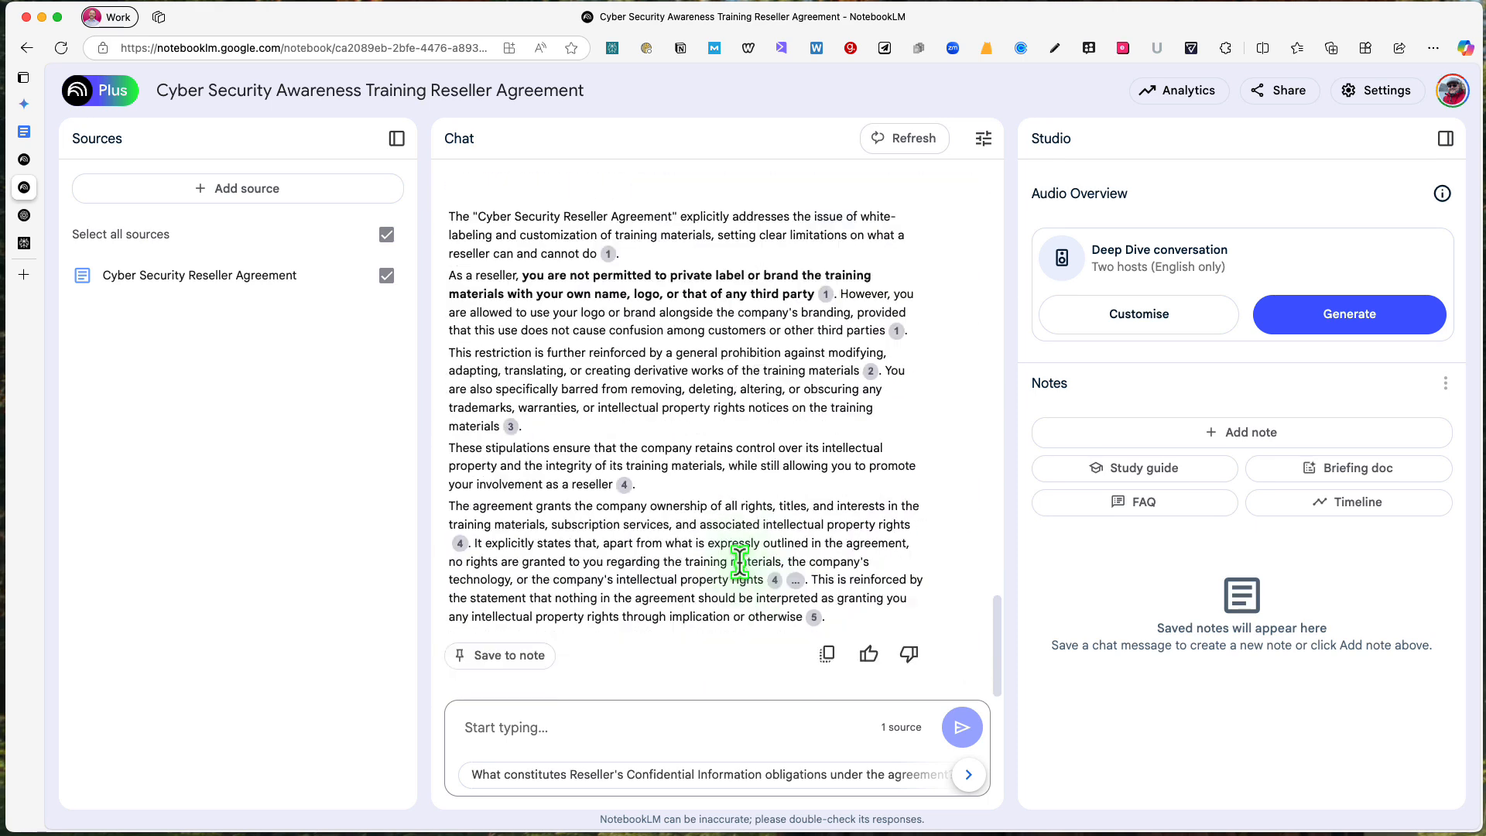
pyautogui.click(516, 670)
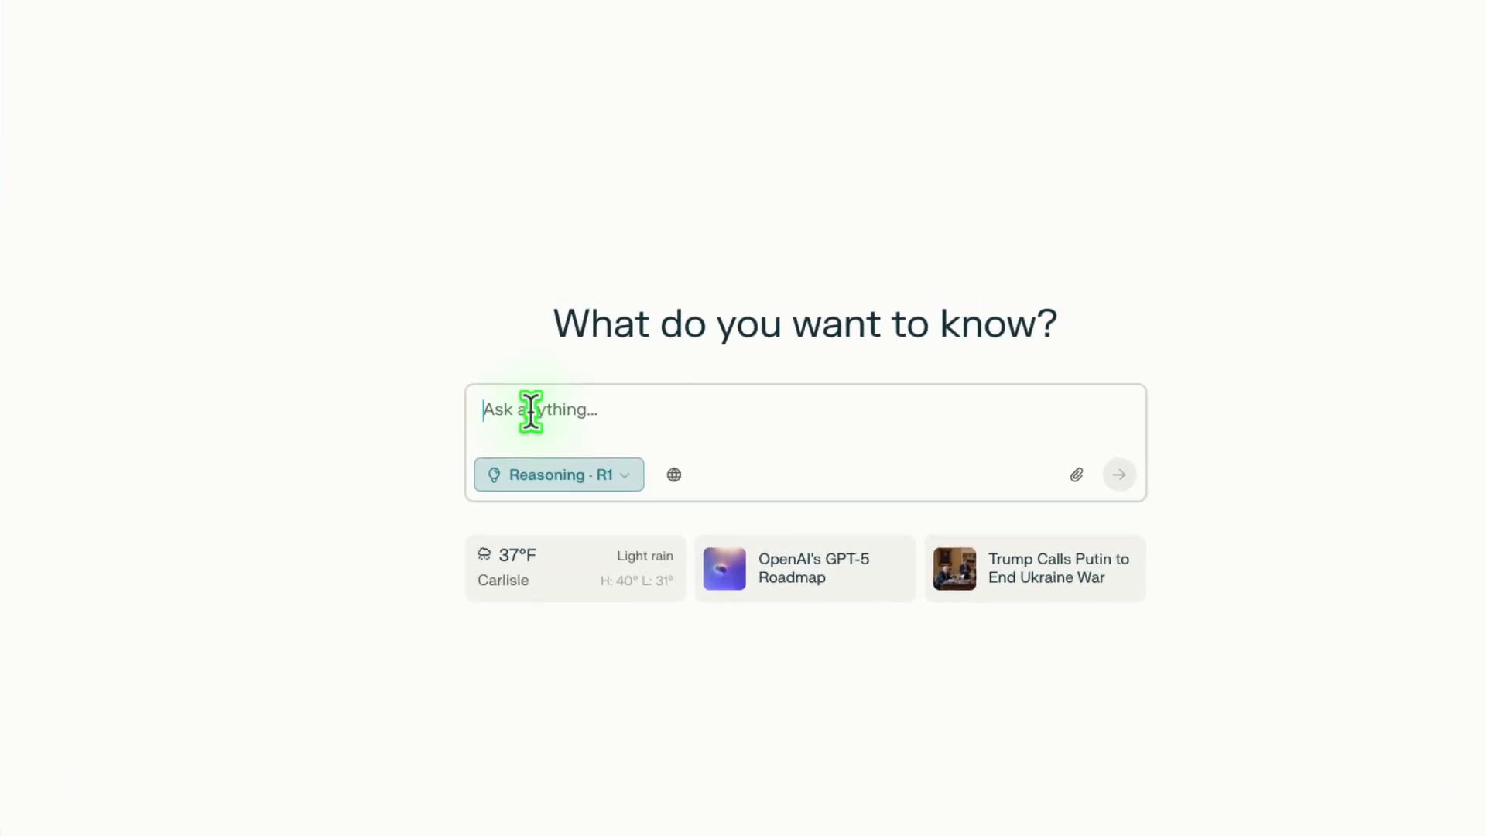
# In Perplexity, ask "What are three proven tactics to boost my lead generation quickly? Please include examples and step-by-step guidance" and read through the answer
pyautogui.write('What are three proven tactics to boost my lead generation quickly? Please include examples and step-by-step guidance')
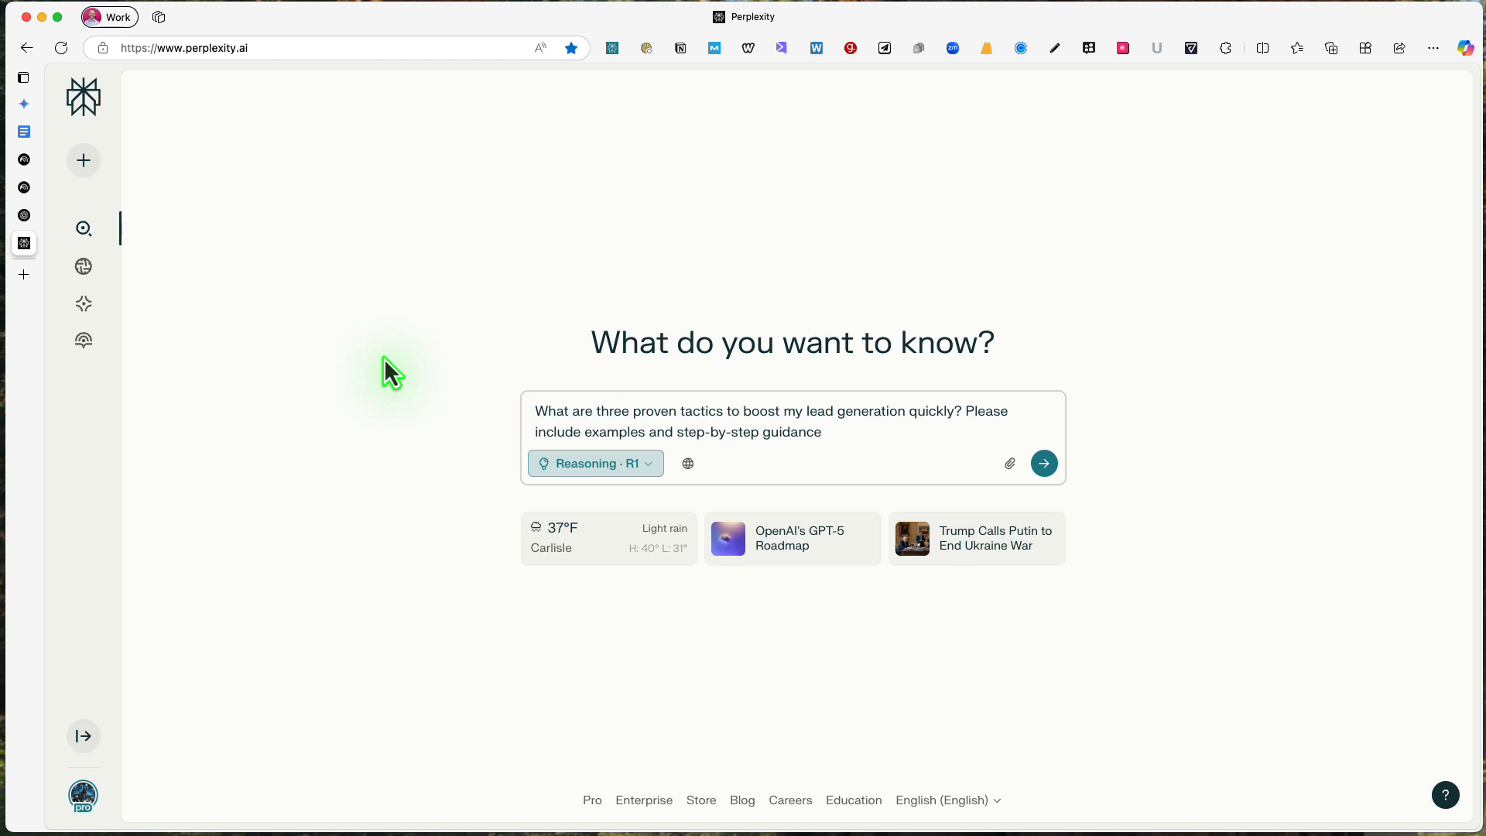
pyautogui.press('Return')
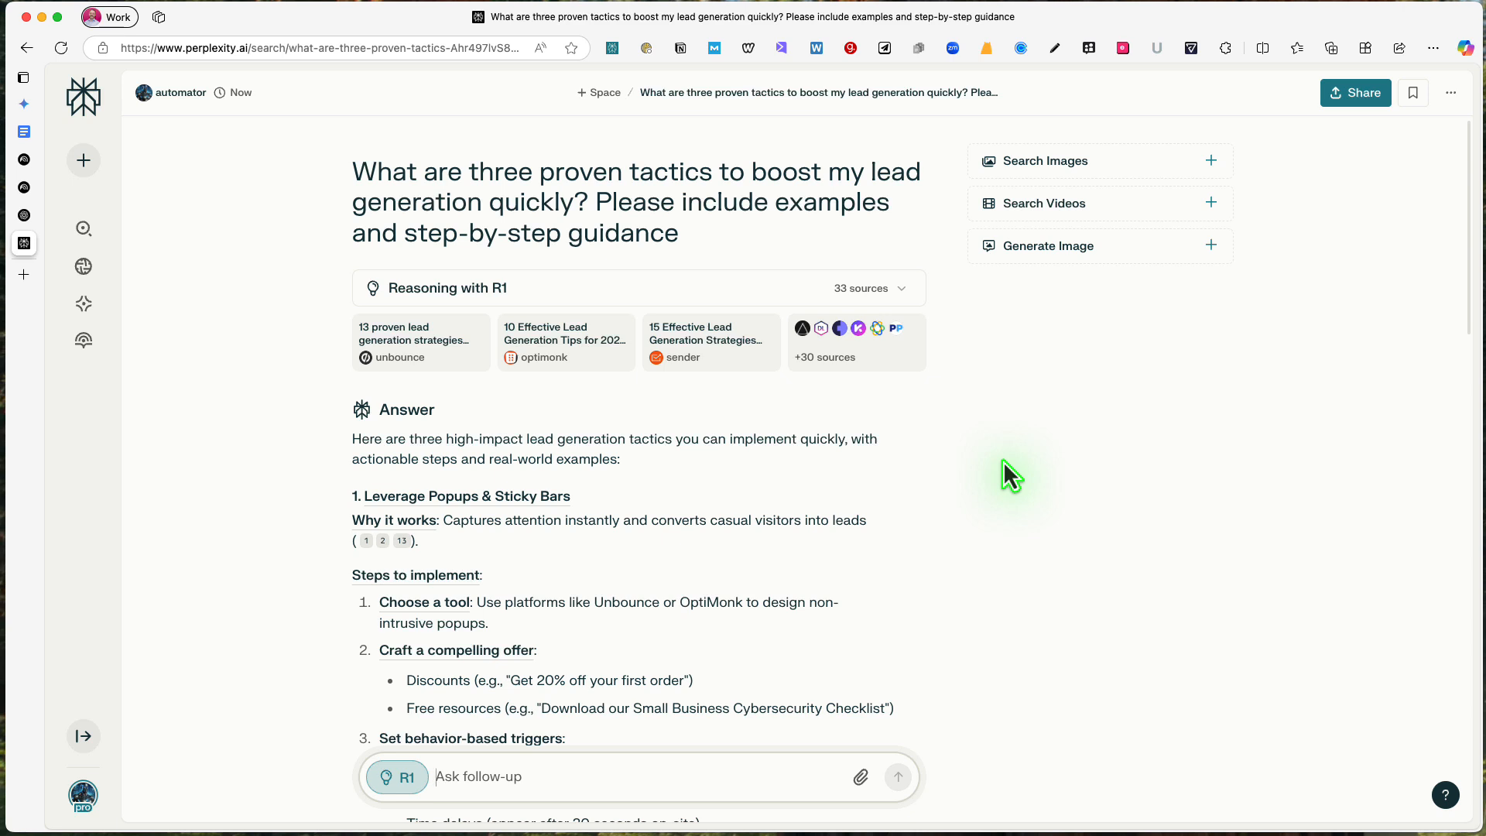
pyautogui.scroll(-2, 1003, 462)
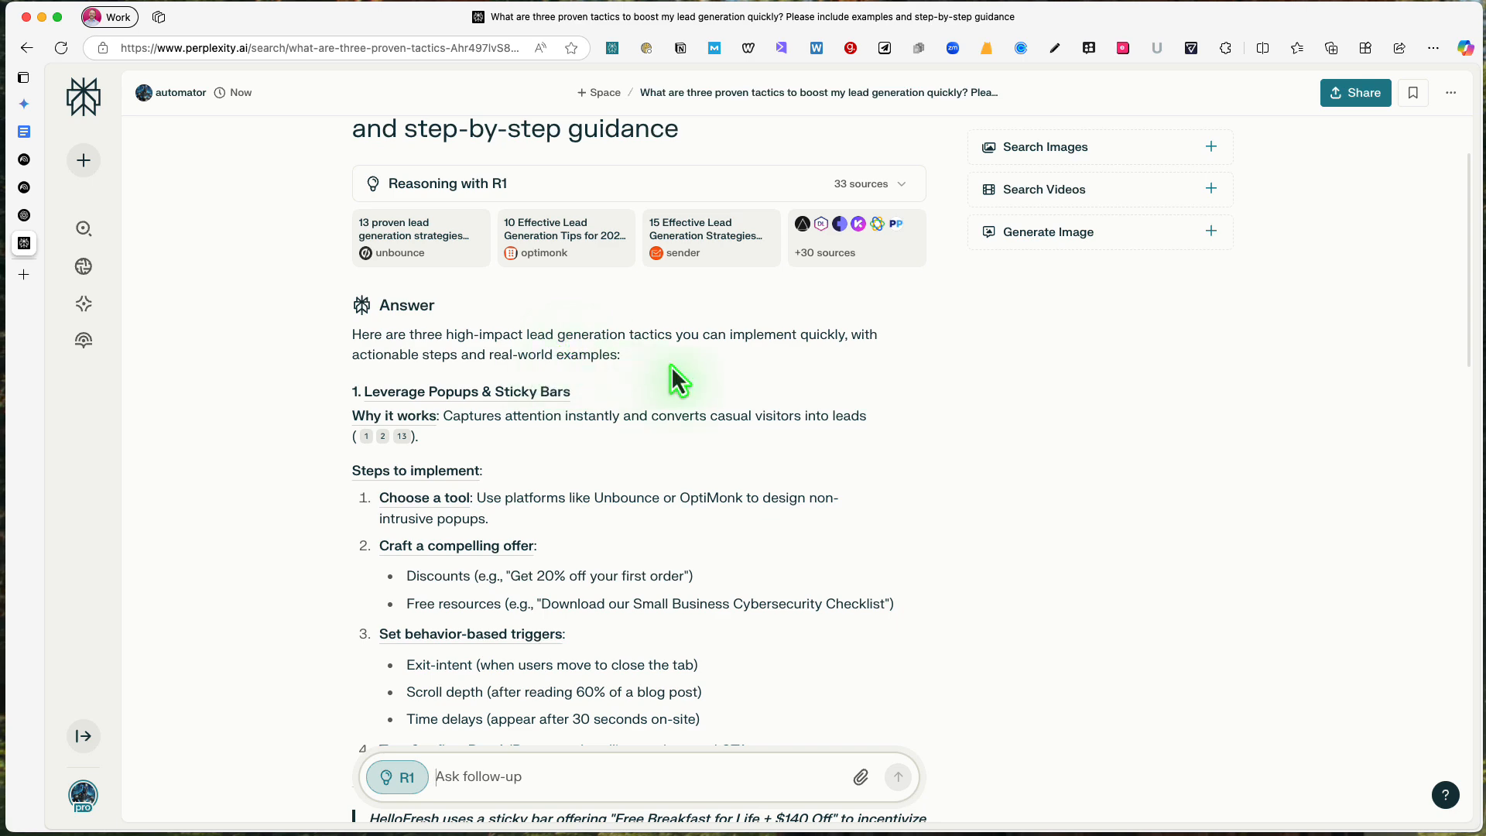
pyautogui.scroll(-5, 972, 461)
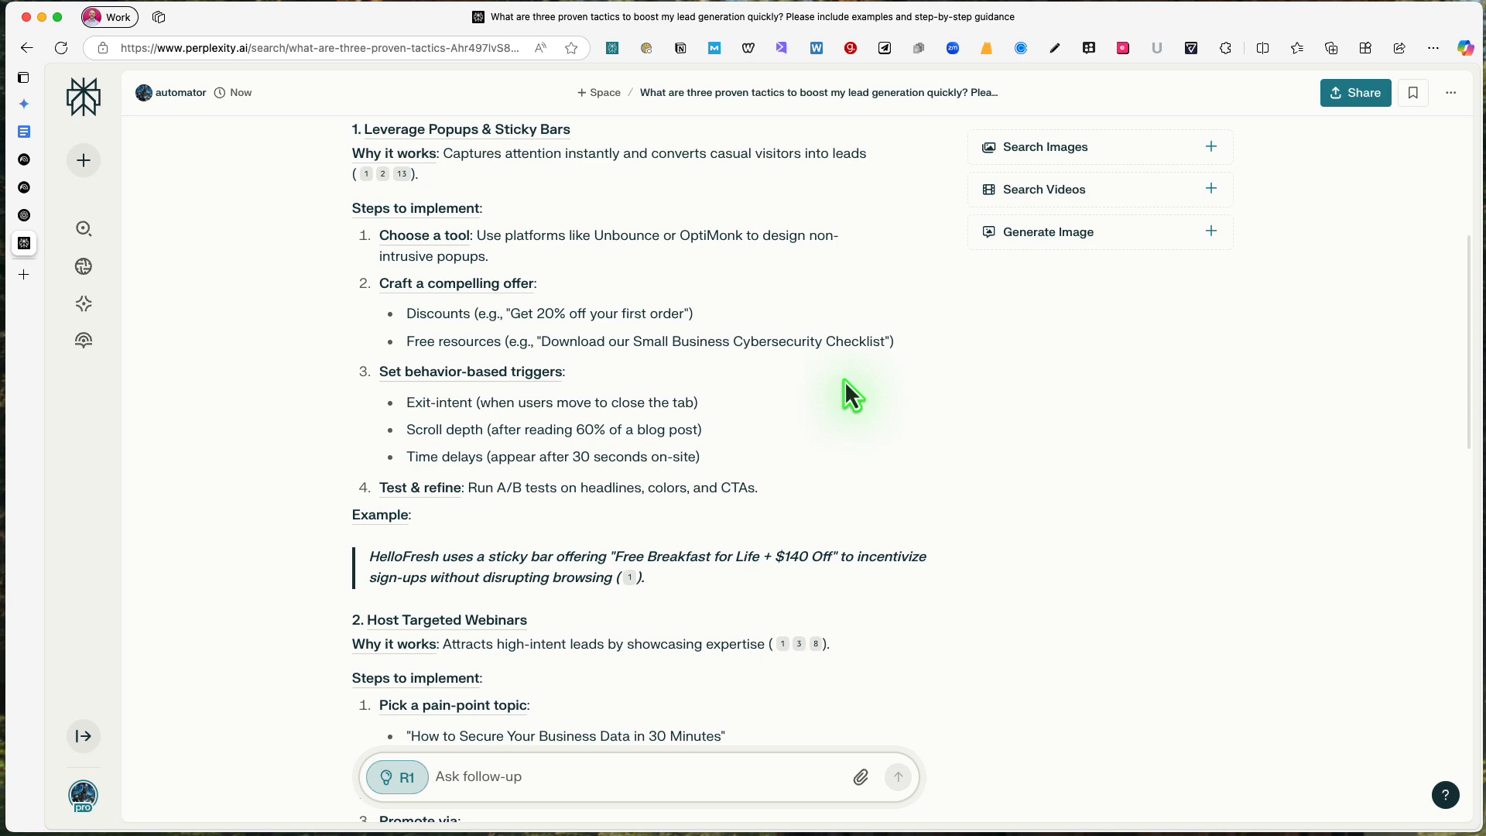
pyautogui.scroll(-6, 845, 383)
pyautogui.scroll(5, 845, 382)
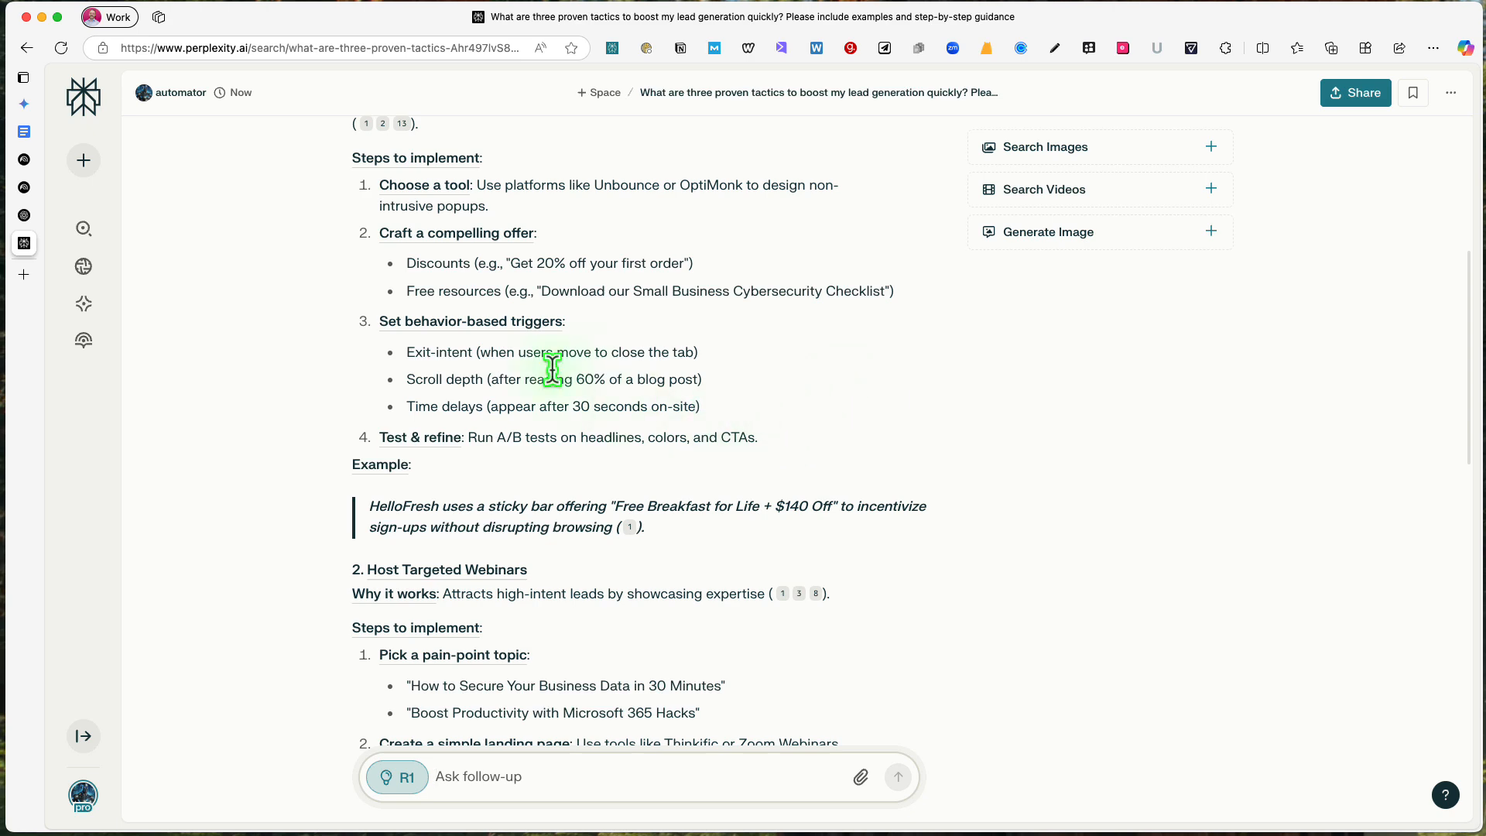
pyautogui.scroll(-15, 552, 370)
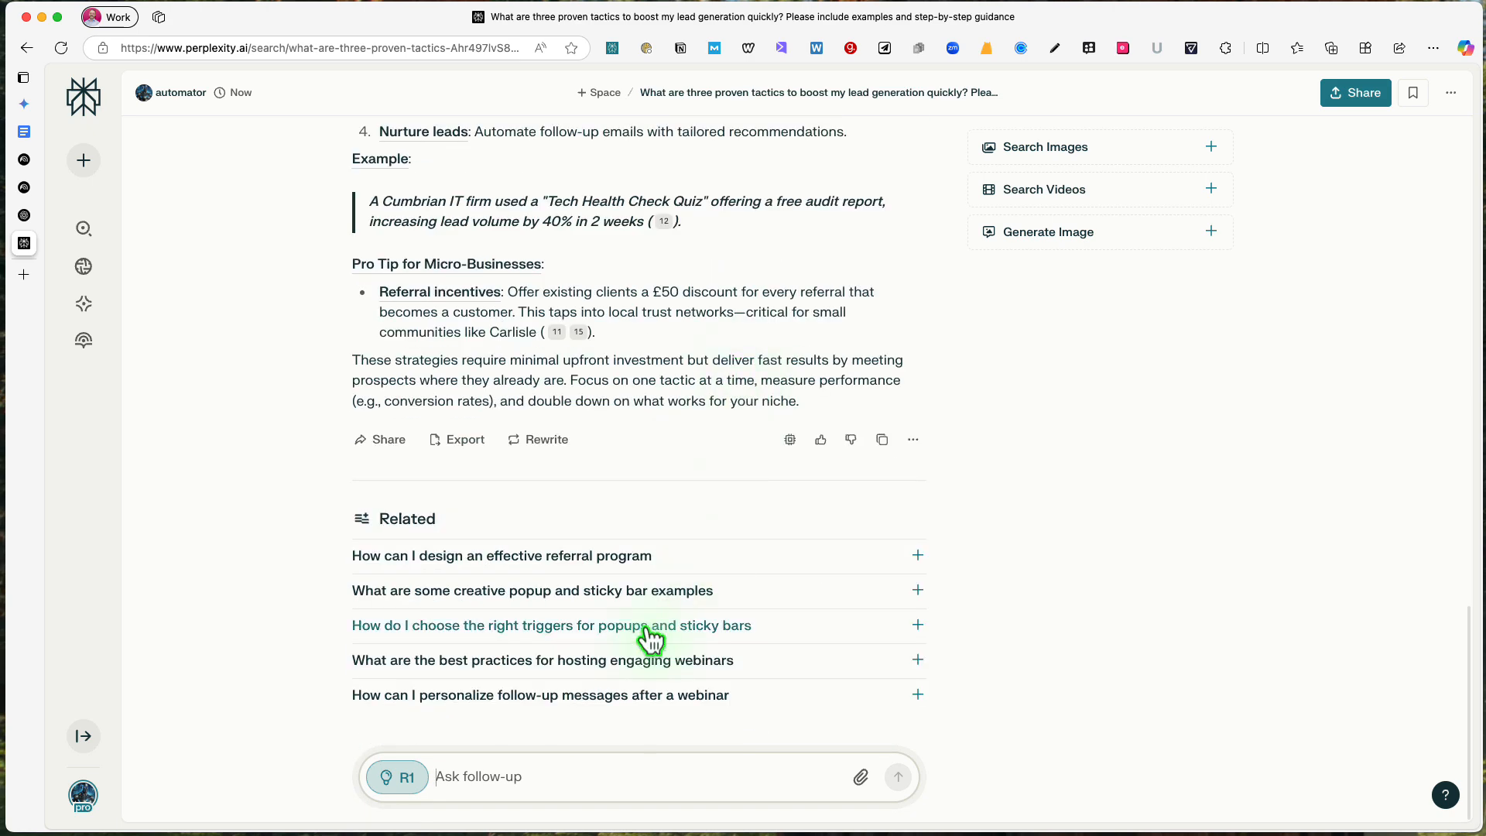
# Browse the list of sources behind the answer, selecting and deselecting the qualaroo entry "Lead Generation: A Beginner's Guide"
pyautogui.scroll(2, 1007, 542)
pyautogui.click(914, 595)
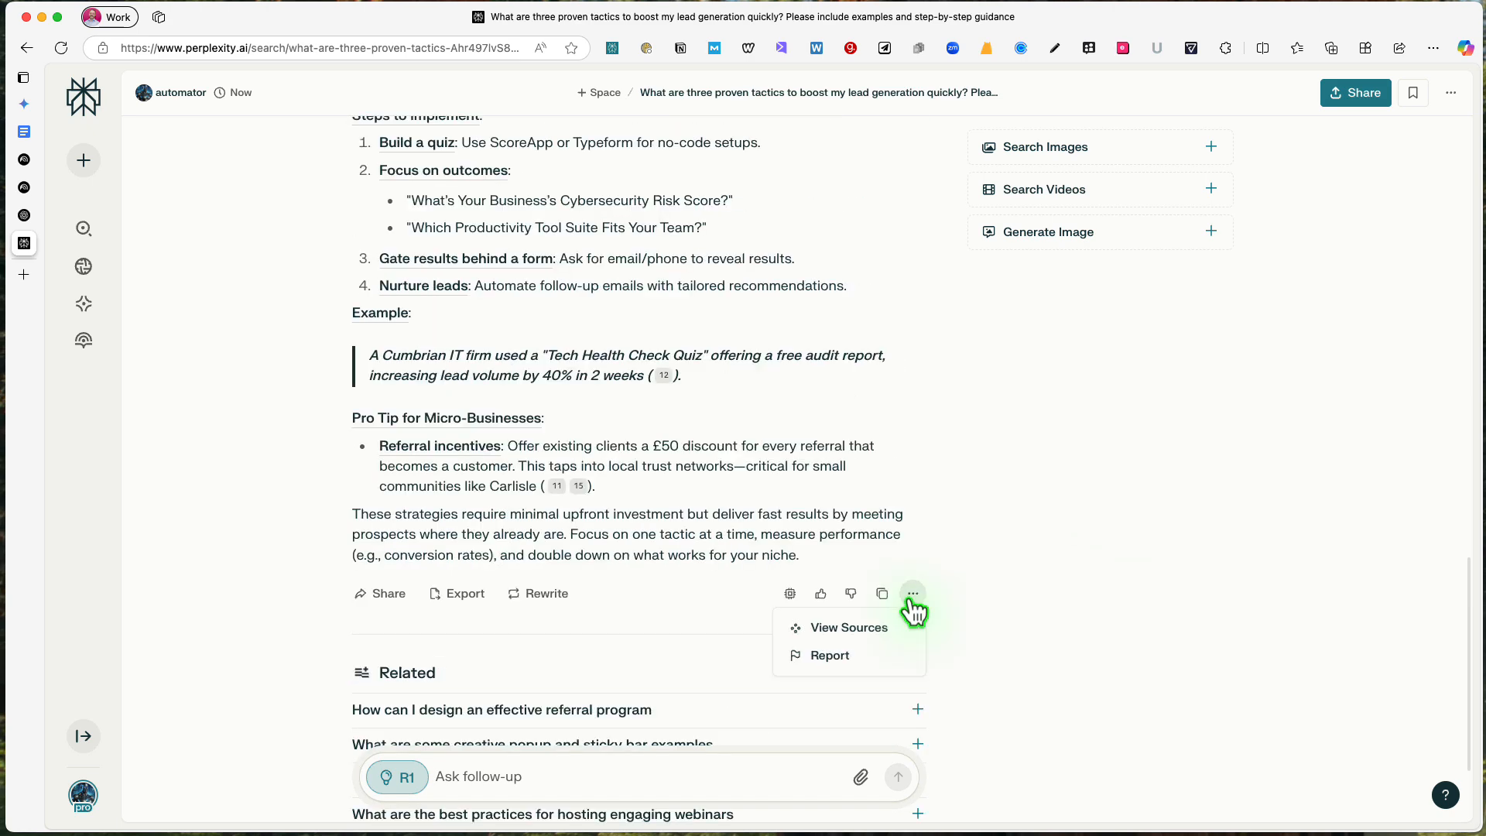
pyautogui.click(859, 628)
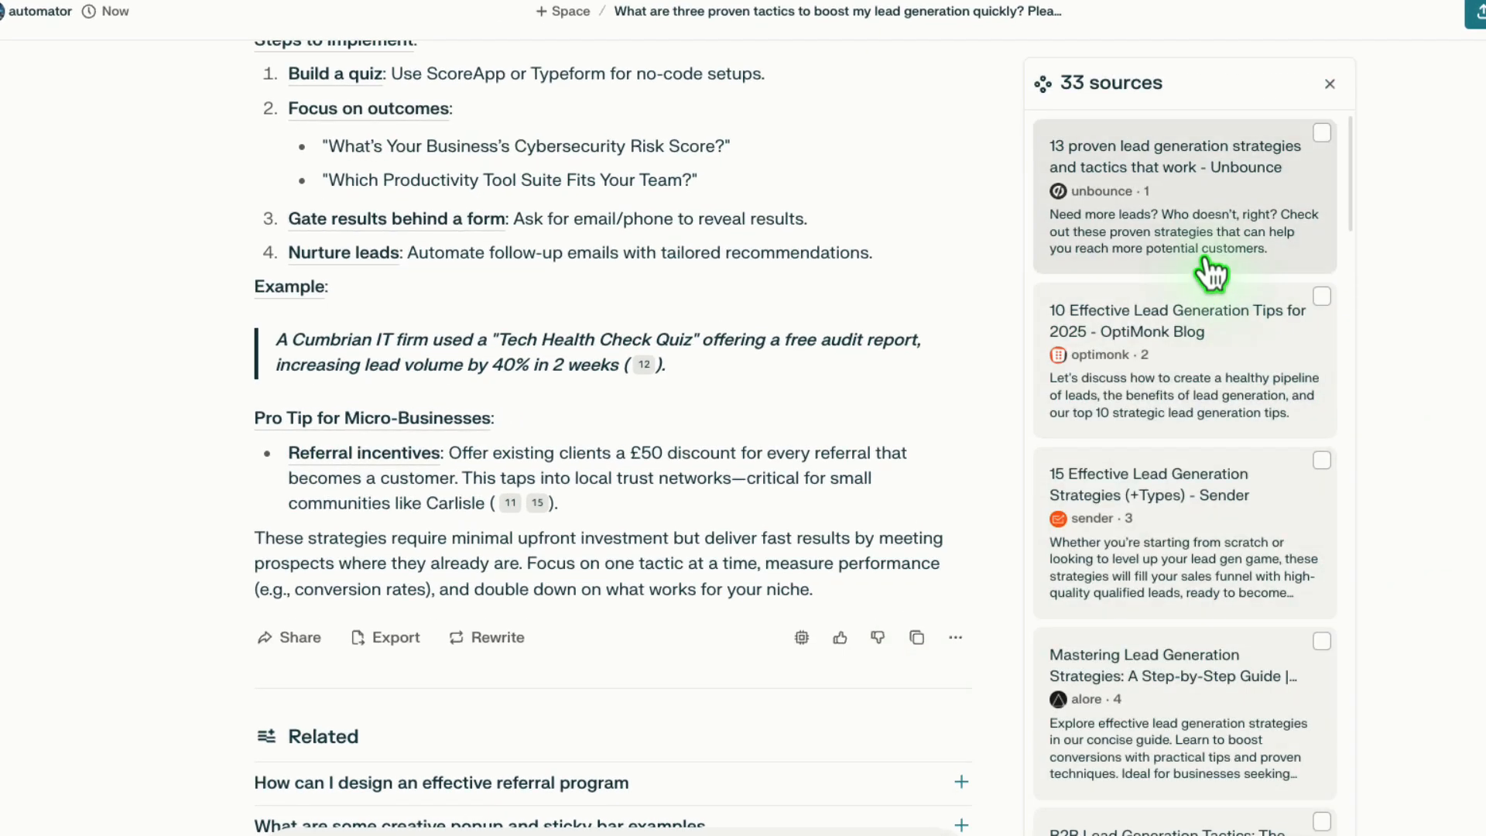
pyautogui.scroll(-5, 1212, 275)
pyautogui.scroll(-10, 1212, 274)
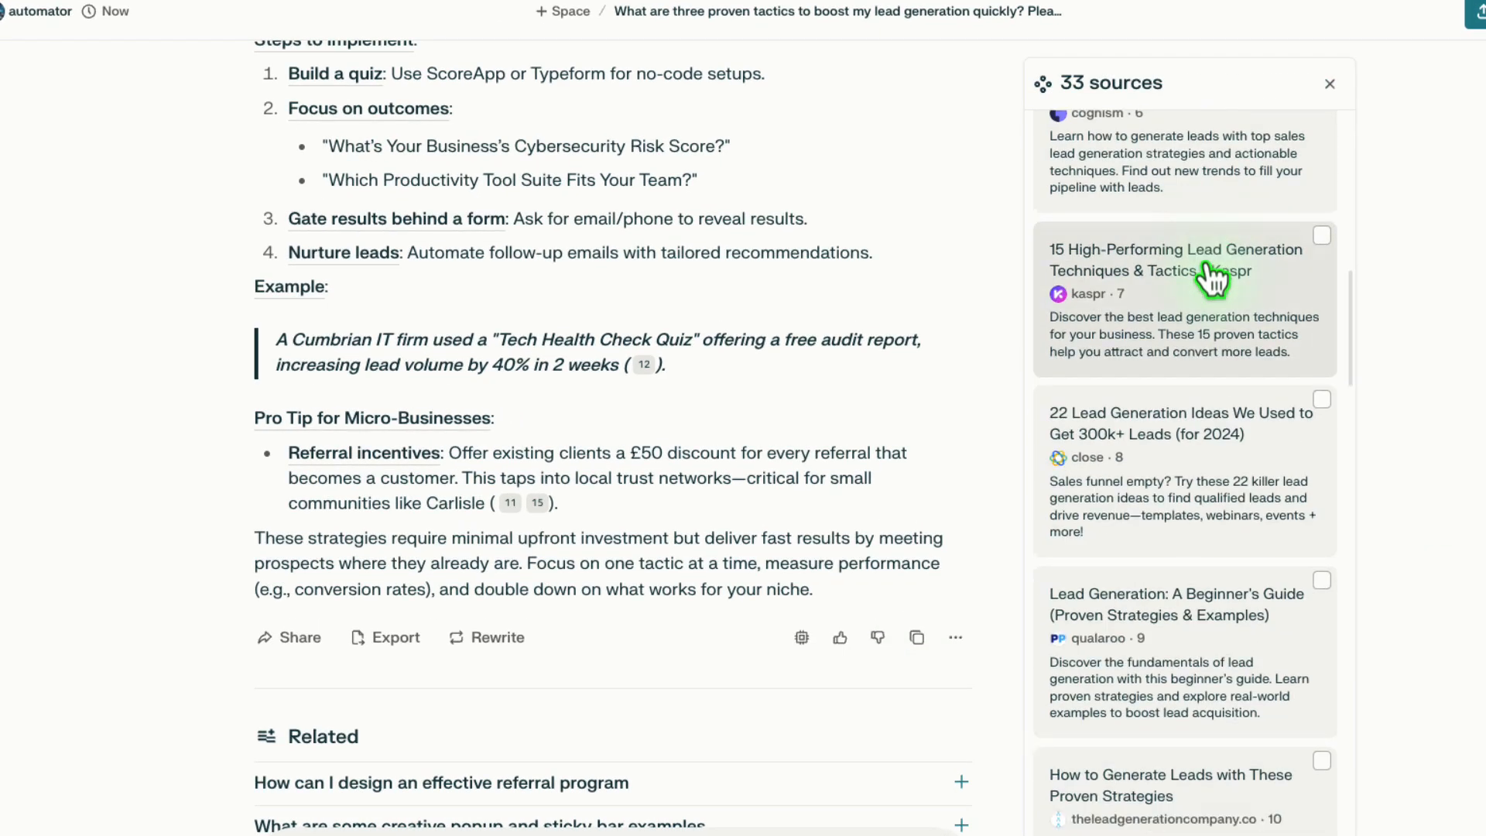
pyautogui.scroll(1, 1214, 408)
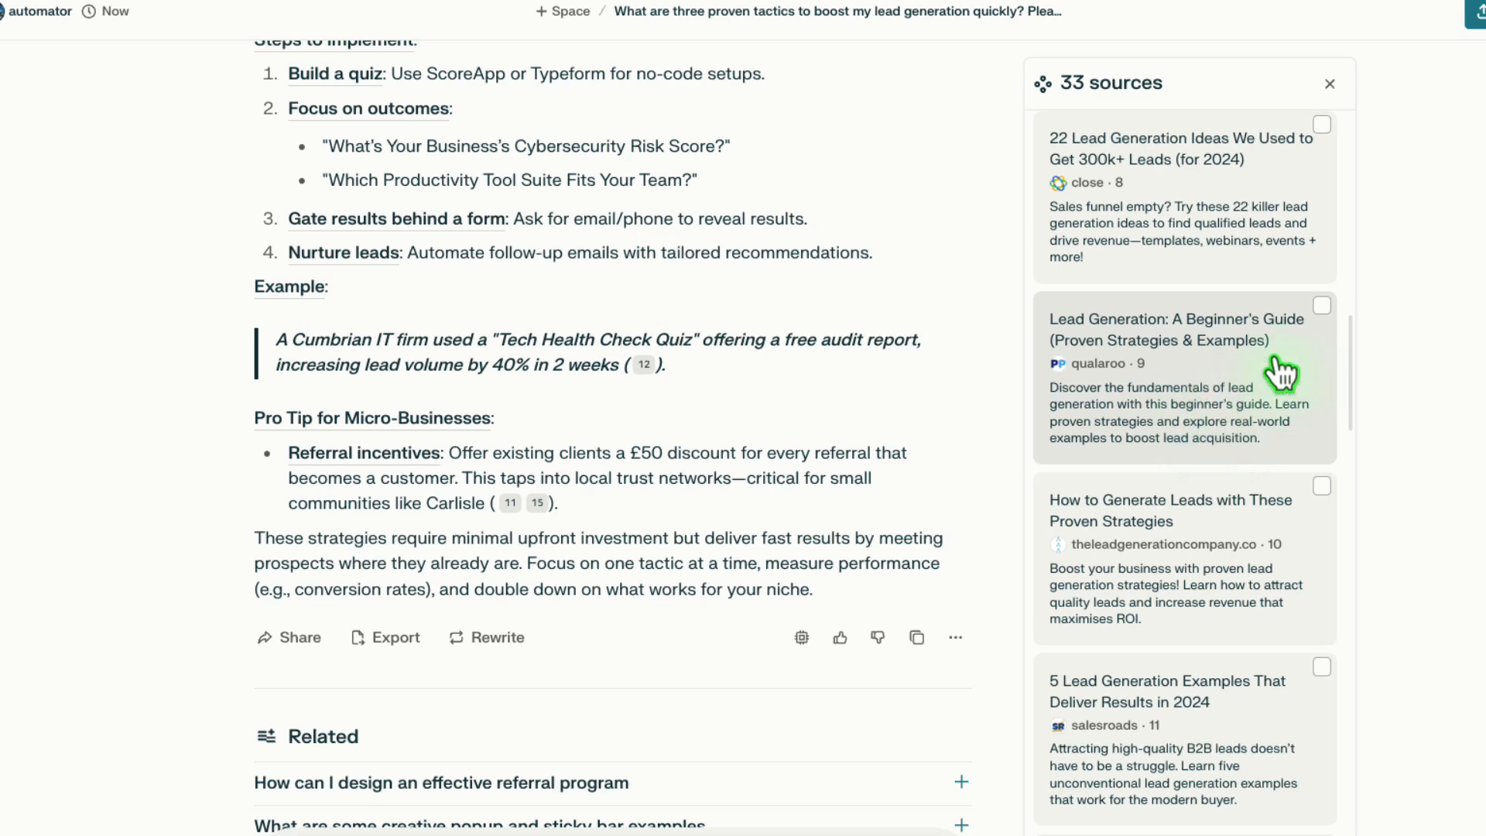
pyautogui.click(1321, 306)
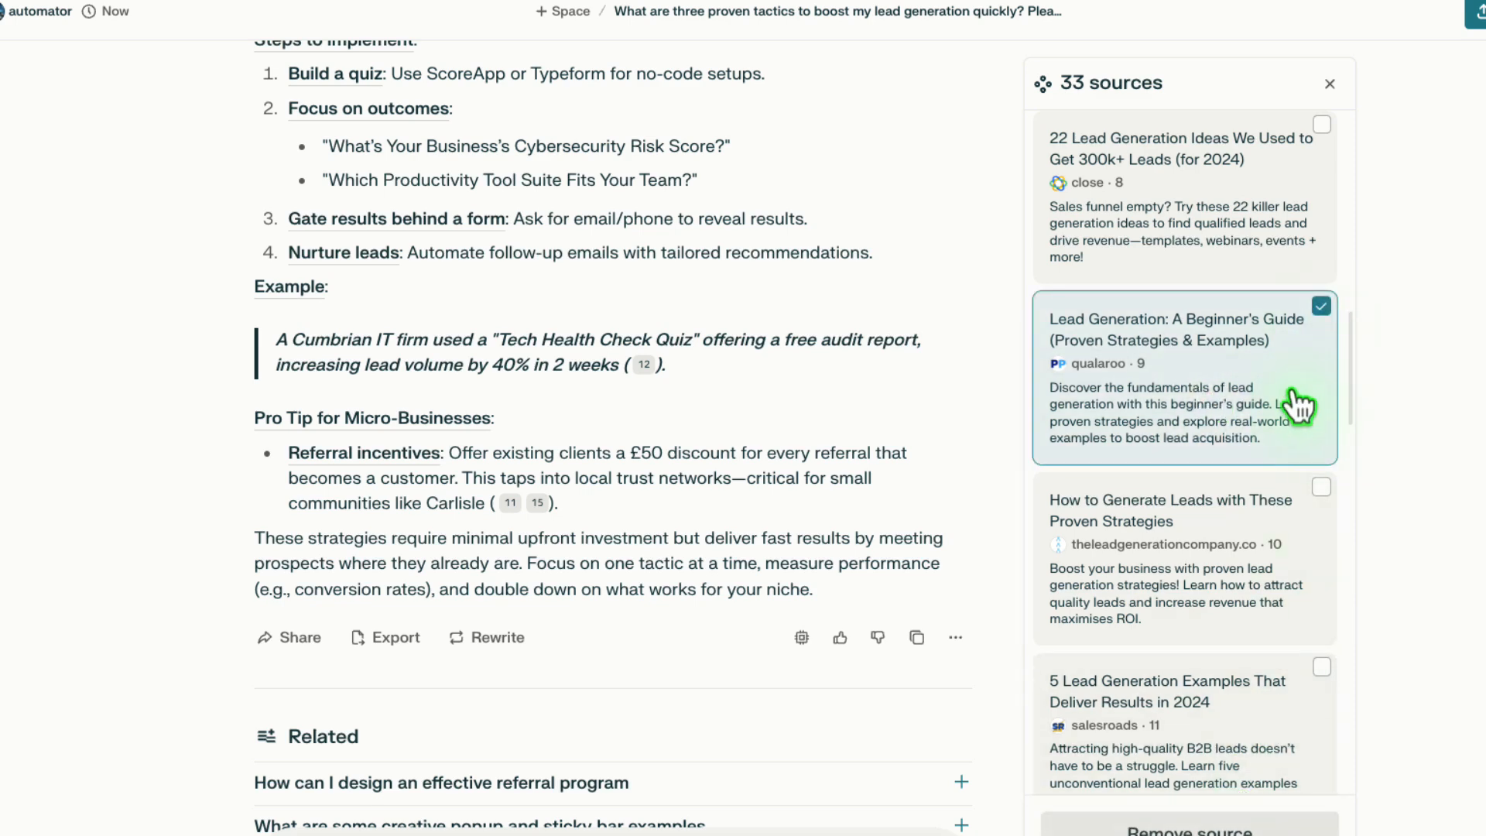
pyautogui.click(1321, 307)
# Copy the lead generation answer, switch to NotebookLM and create a new notebook
pyautogui.scroll(-1, 551, 461)
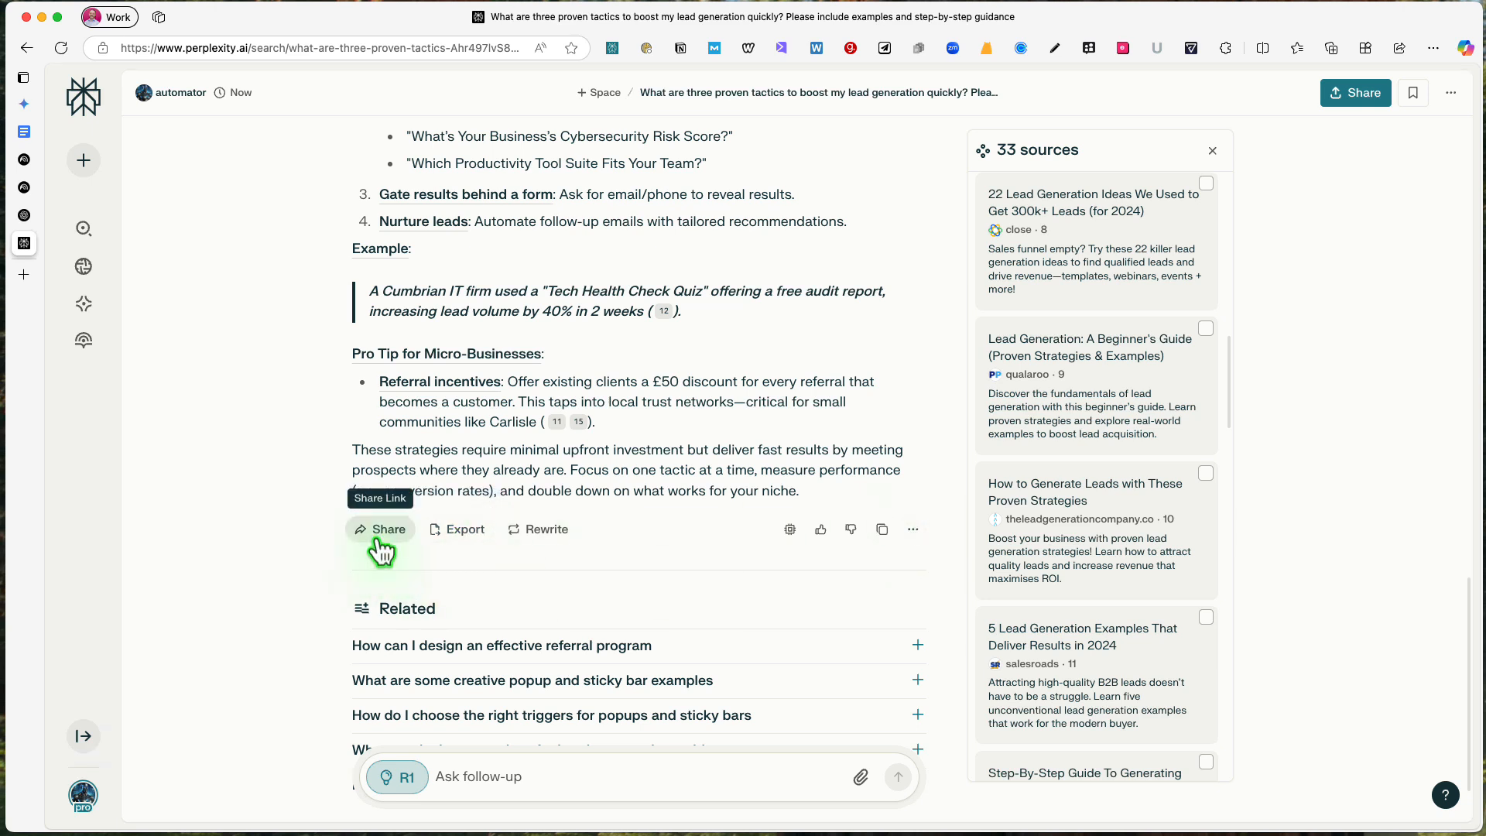
pyautogui.click(883, 531)
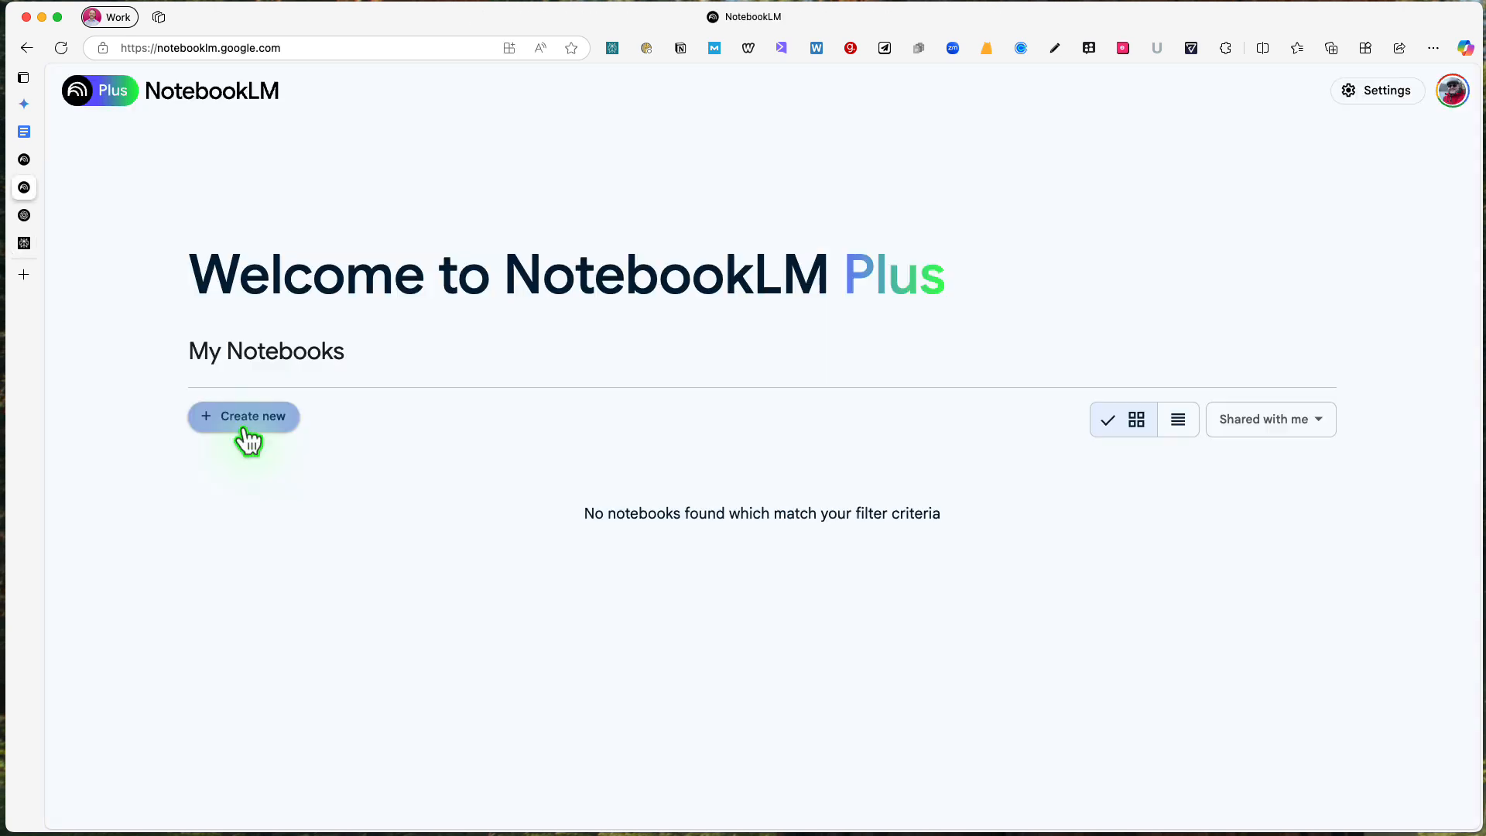
pyautogui.click(246, 431)
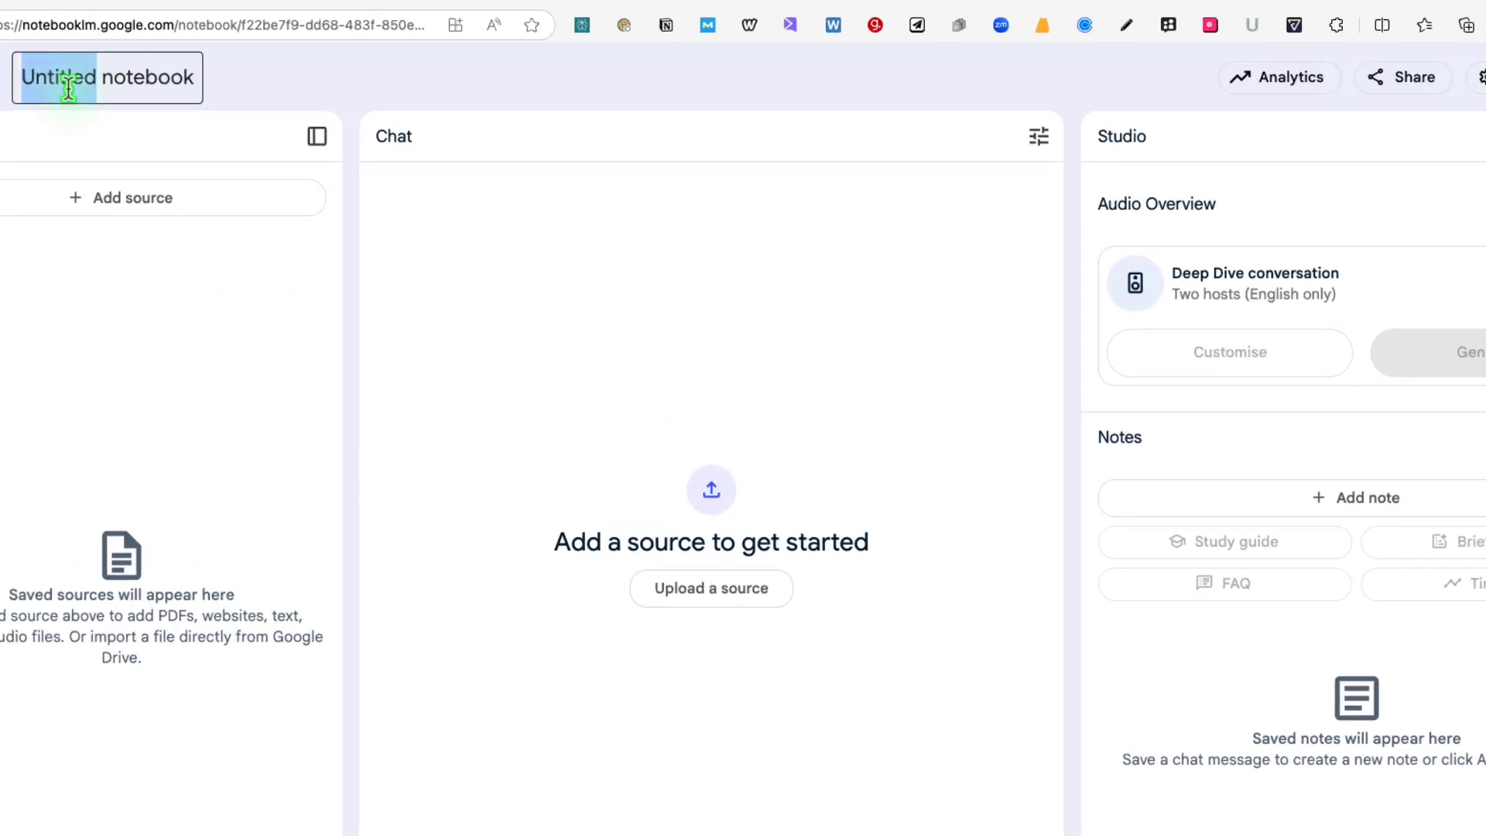
# Rename the untitled notebook as "Lead Generation"
pyautogui.click(55, 86)
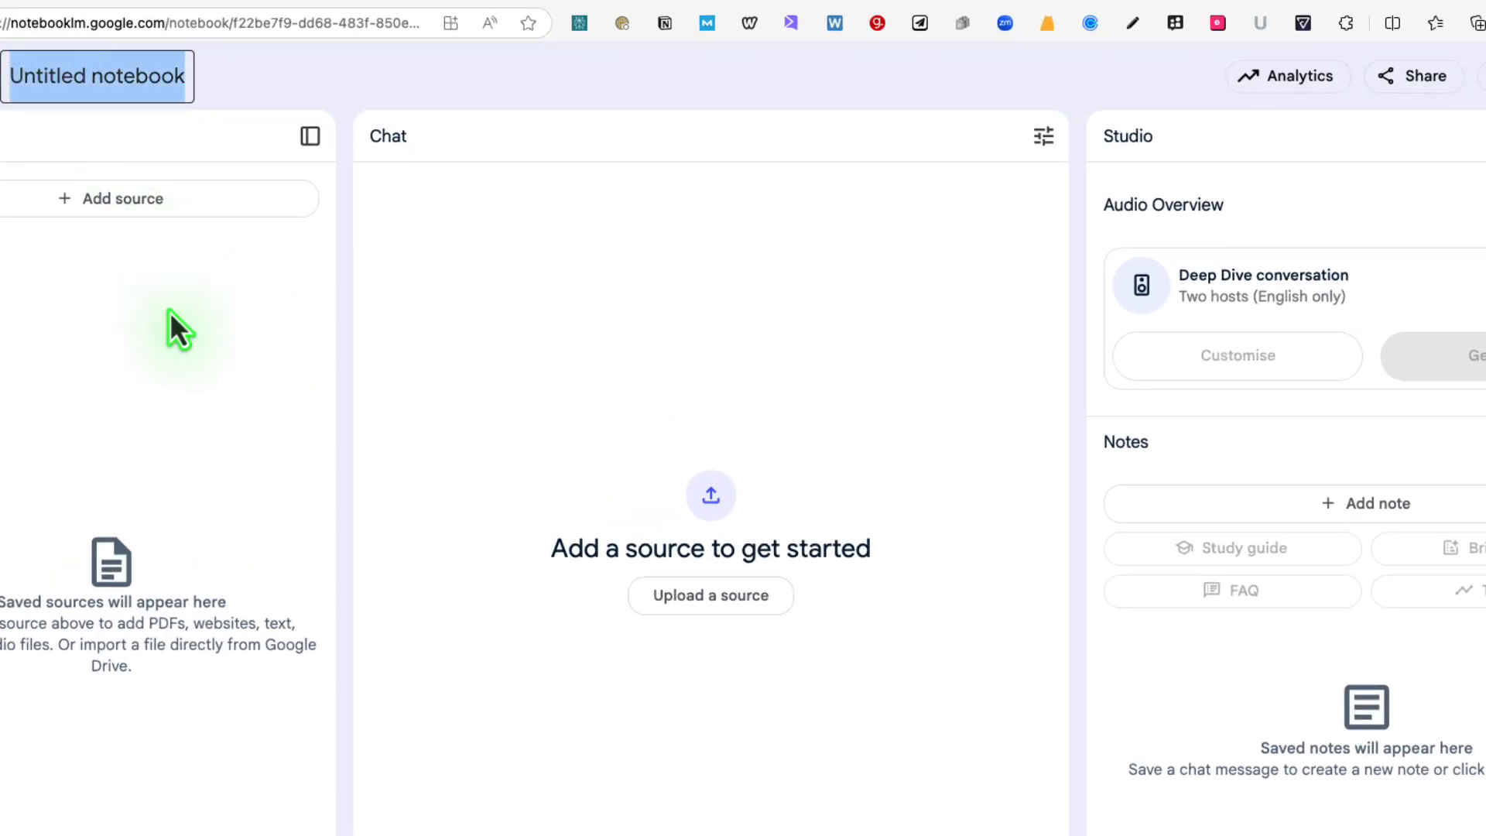
pyautogui.write('Lead Ge')
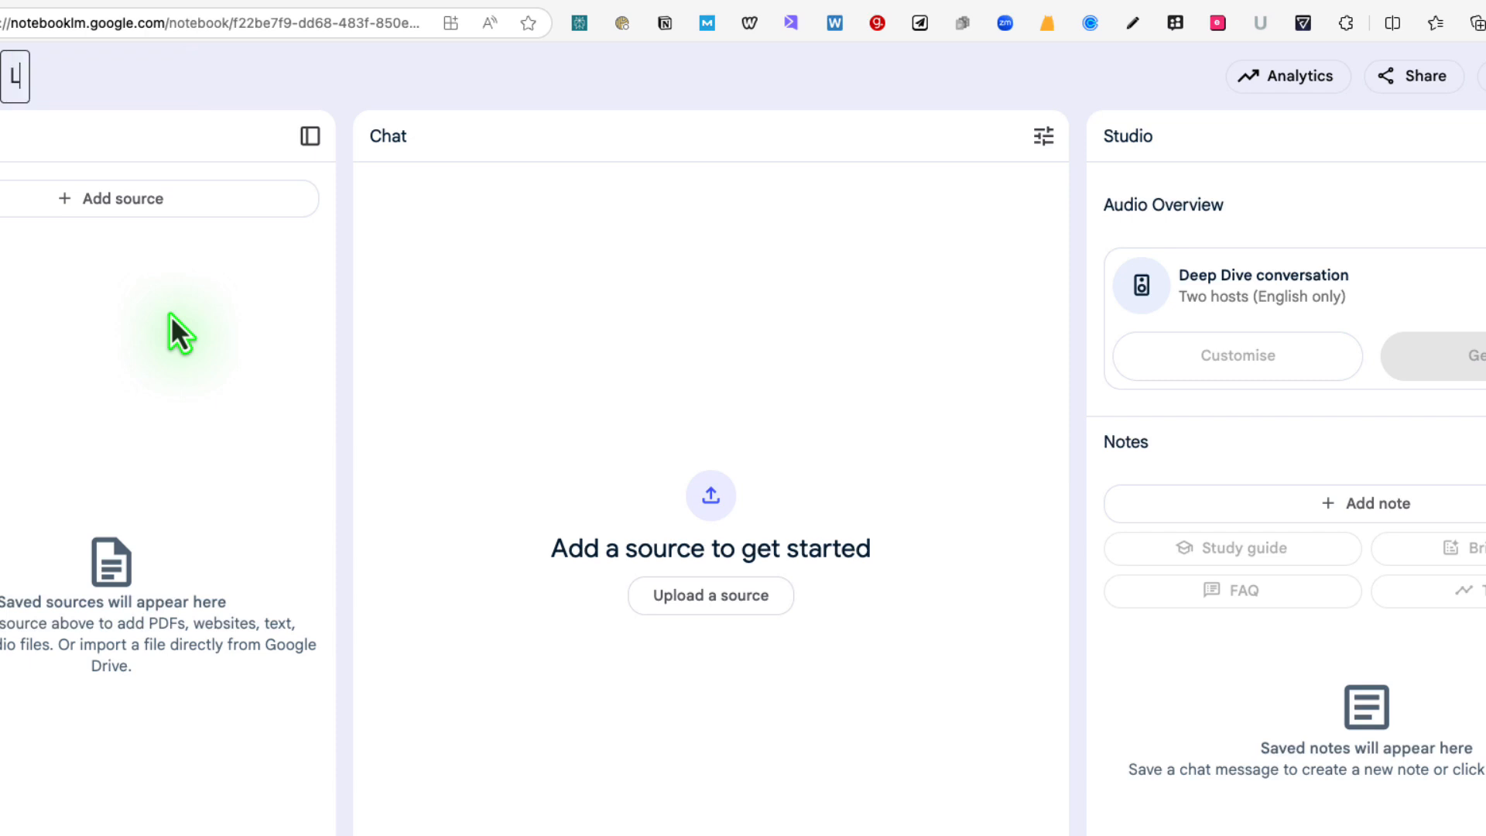
pyautogui.write('neration')
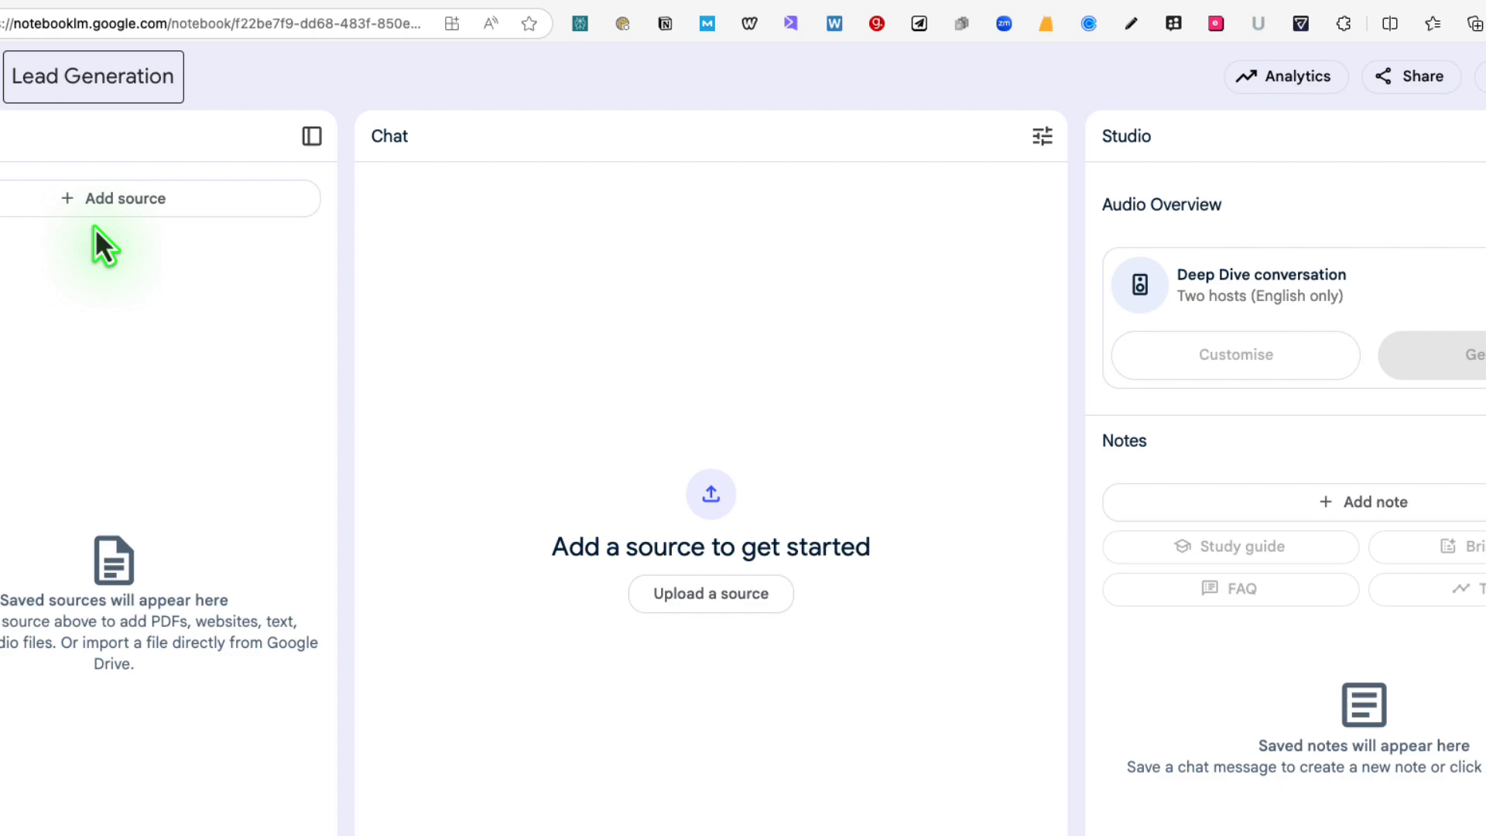
# Start a copied-text source in the notebook and paste in the lead generation answer from Perplexity
pyautogui.click(97, 203)
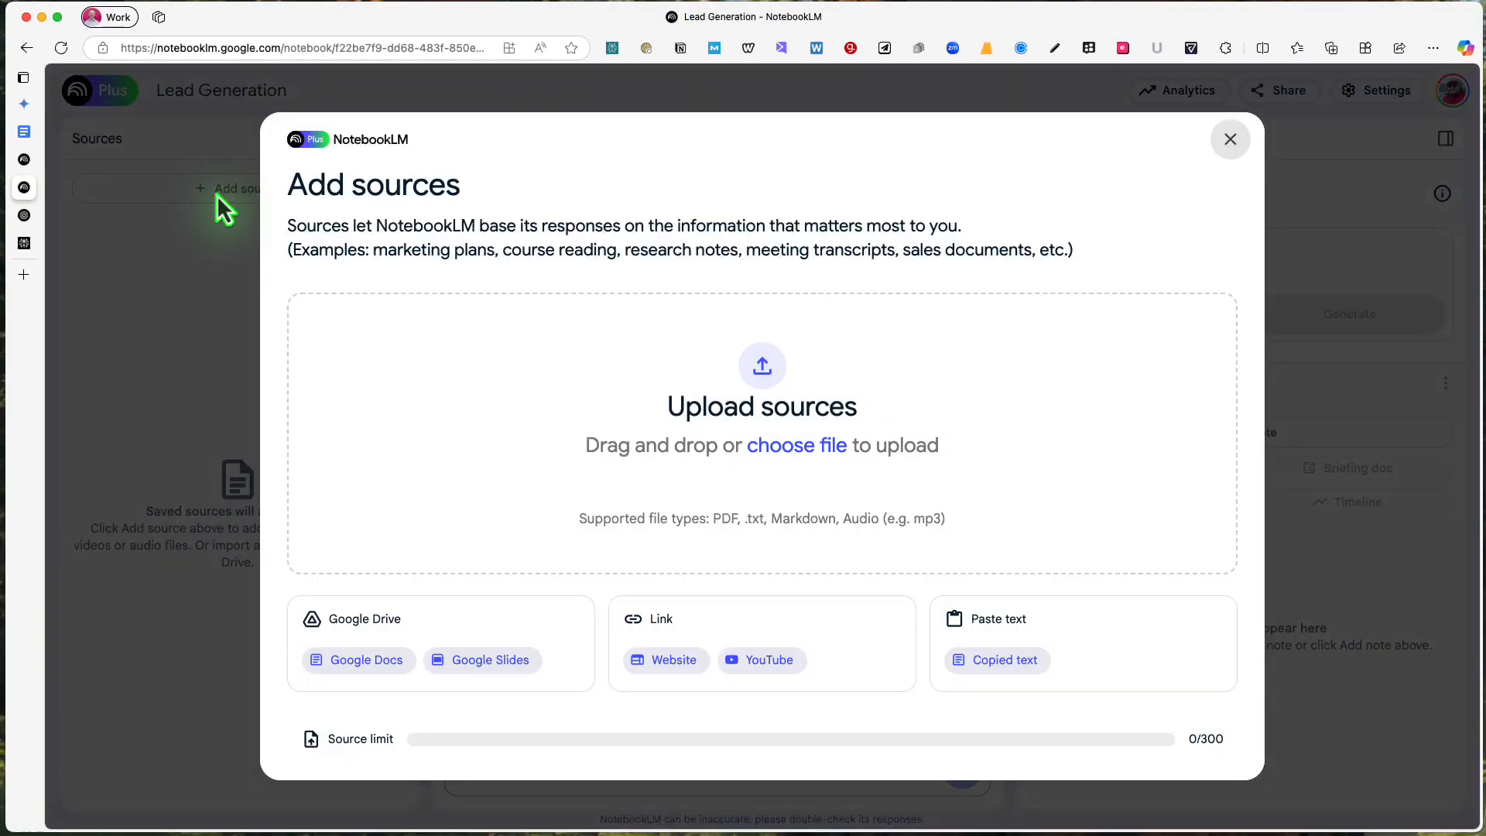
pyautogui.click(995, 663)
pyautogui.click(400, 416)
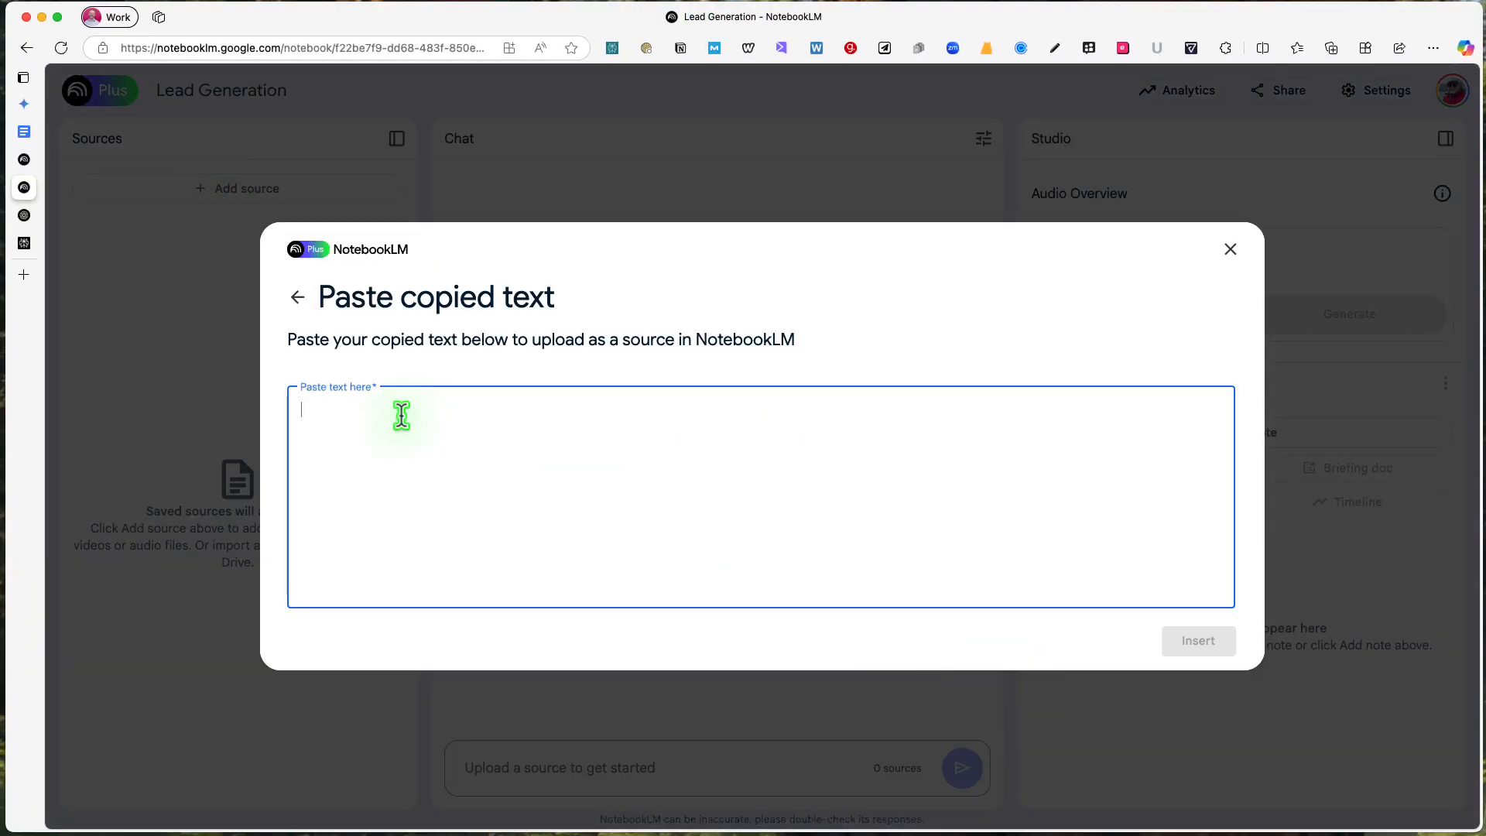
pyautogui.press('super+v')
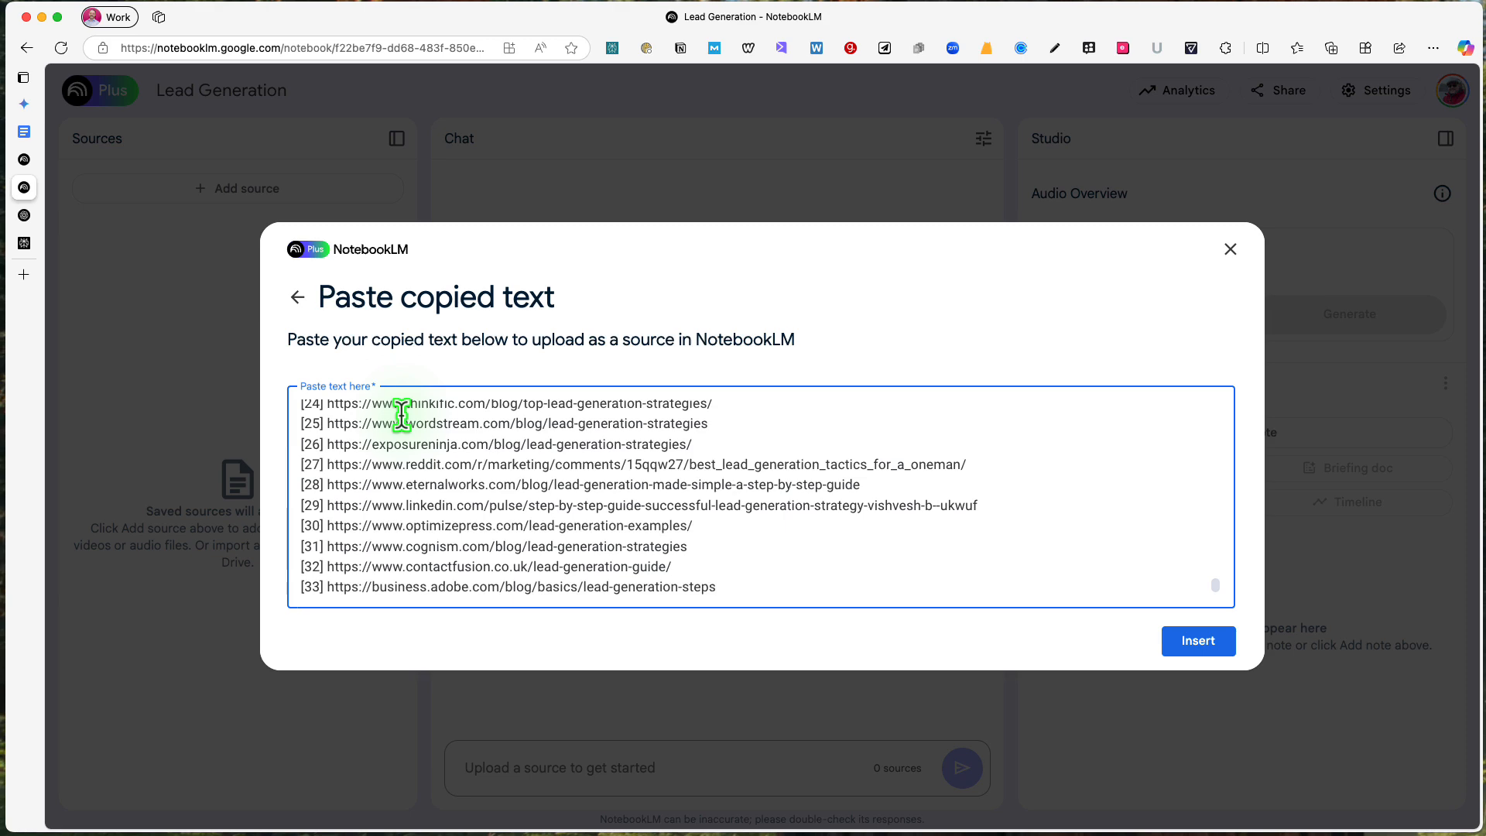
# Delete the whole Citations list from the end of the pasted text and insert the remainder as a source
pyautogui.scroll(5, 554, 504)
pyautogui.scroll(10, 558, 504)
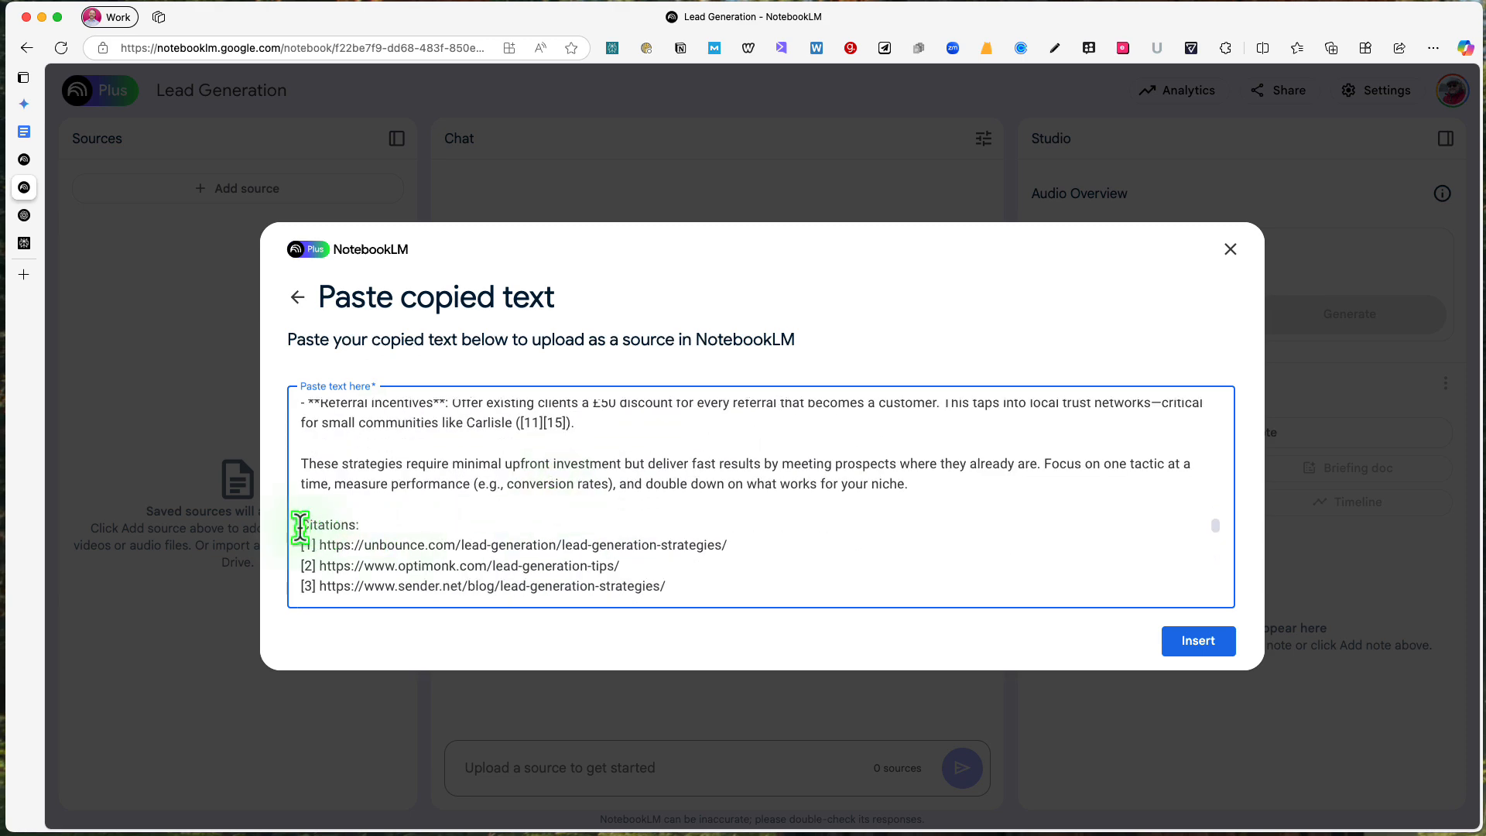
pyautogui.moveTo(301, 527); pyautogui.dragTo(435, 740)
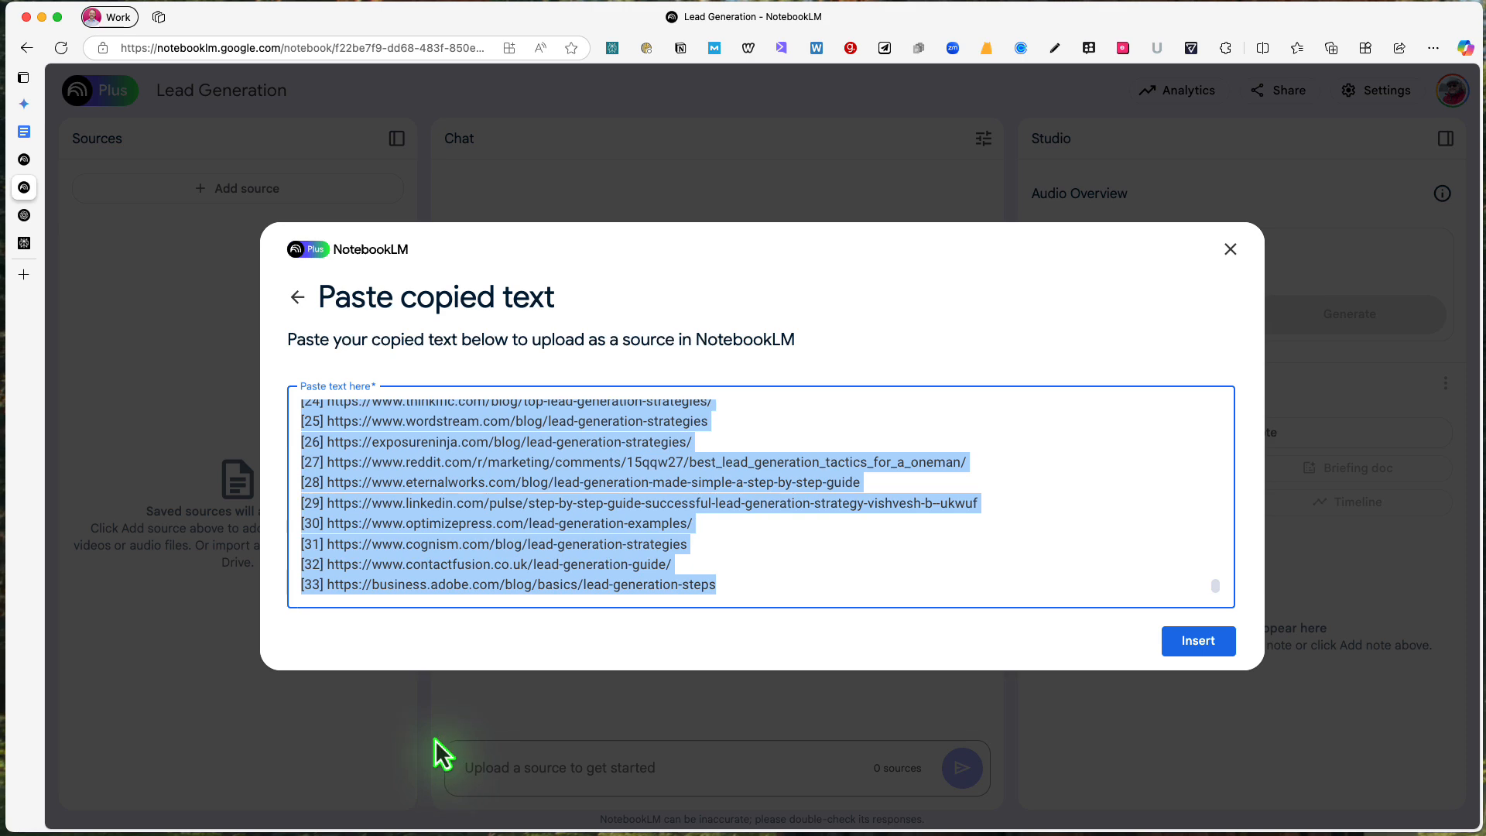
pyautogui.press('BackSpace')
pyautogui.click(1198, 640)
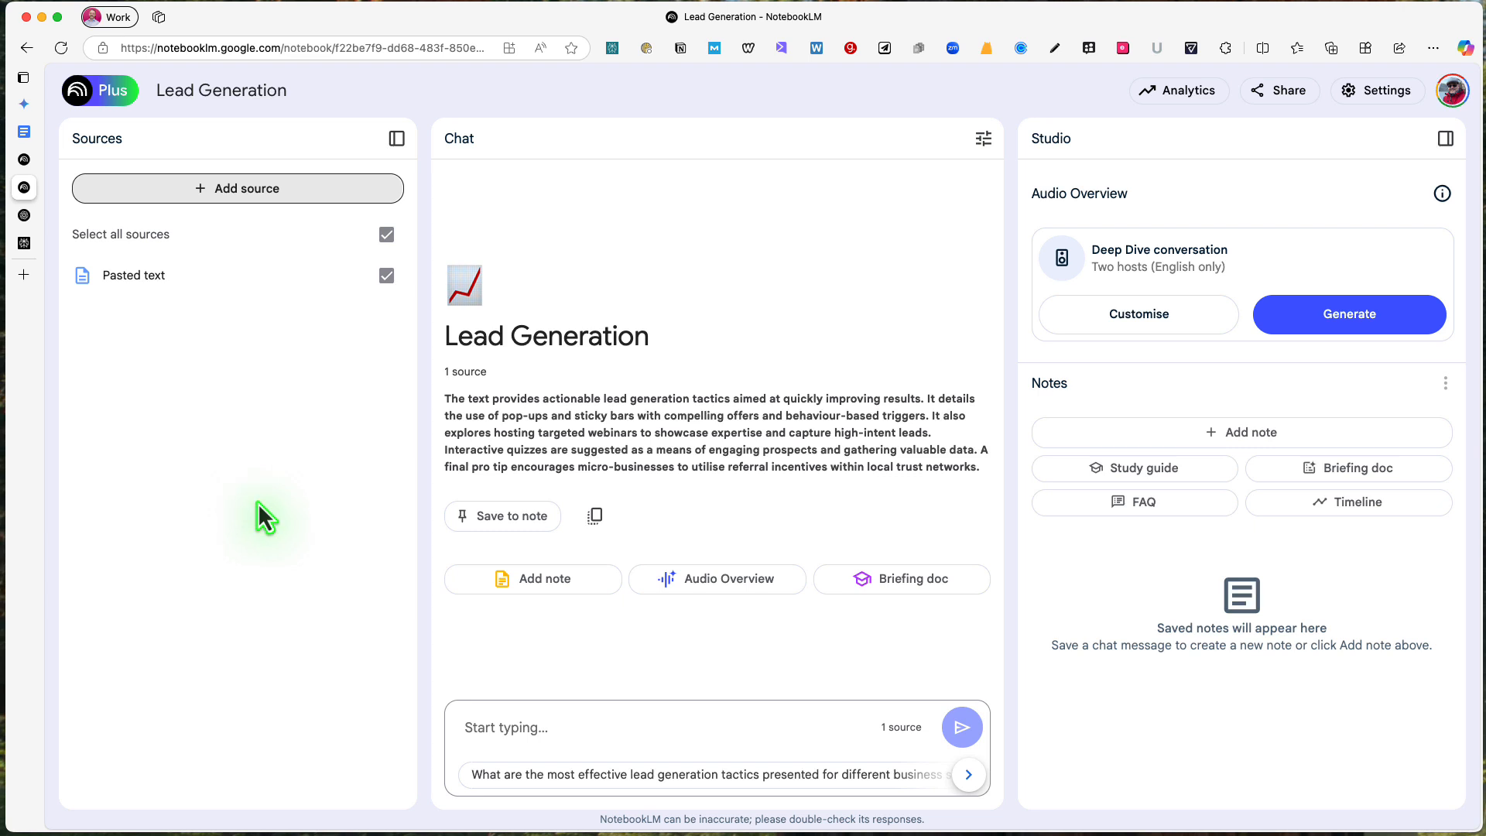
# Switch to Perplexity and copy the link of the Unbounce source "13 proven lead generation strategies and tactics that work"
pyautogui.click(29, 249)
pyautogui.scroll(5, 1123, 492)
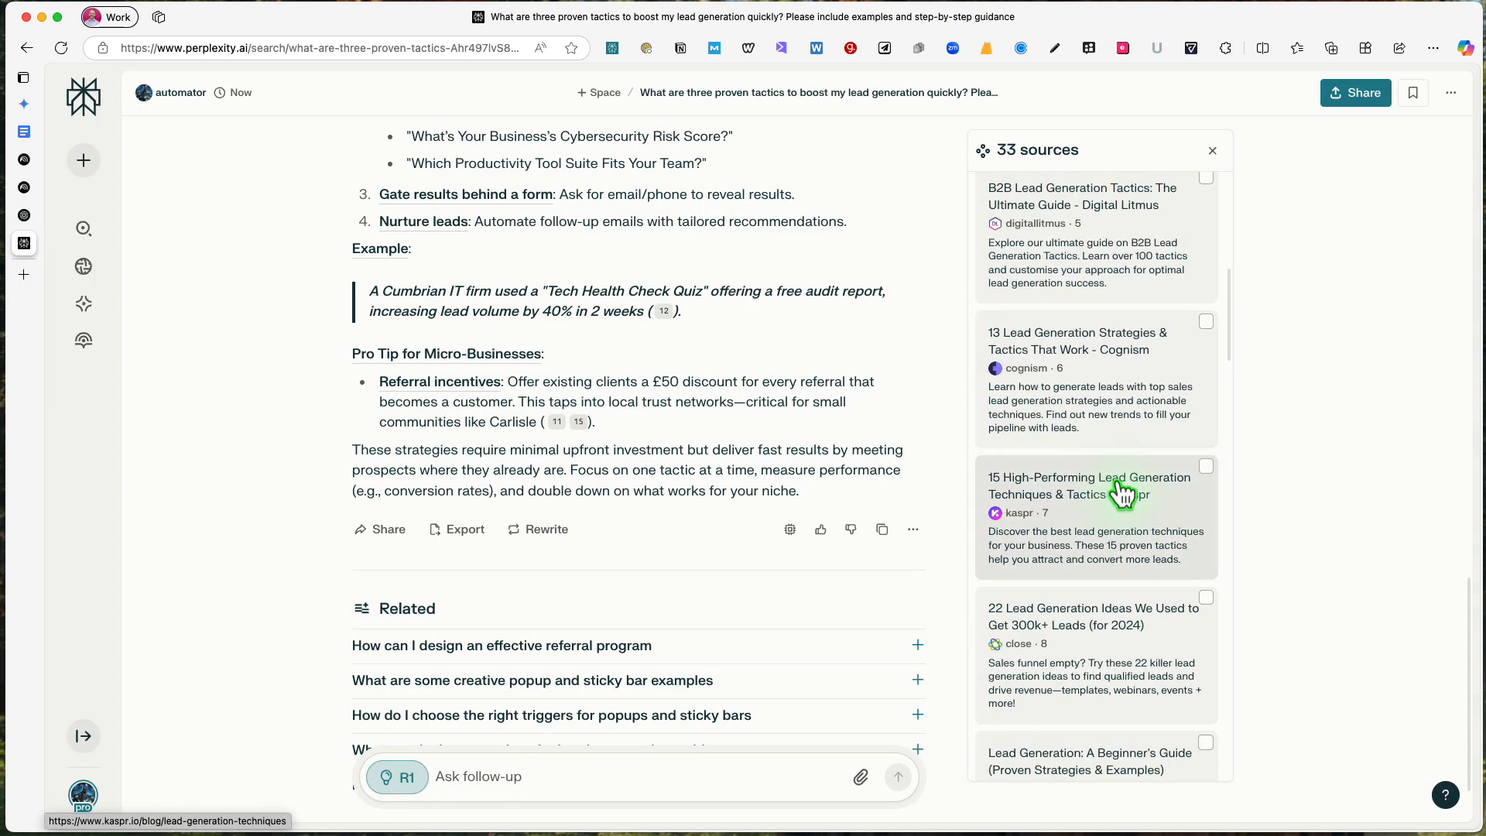
pyautogui.scroll(5, 1122, 492)
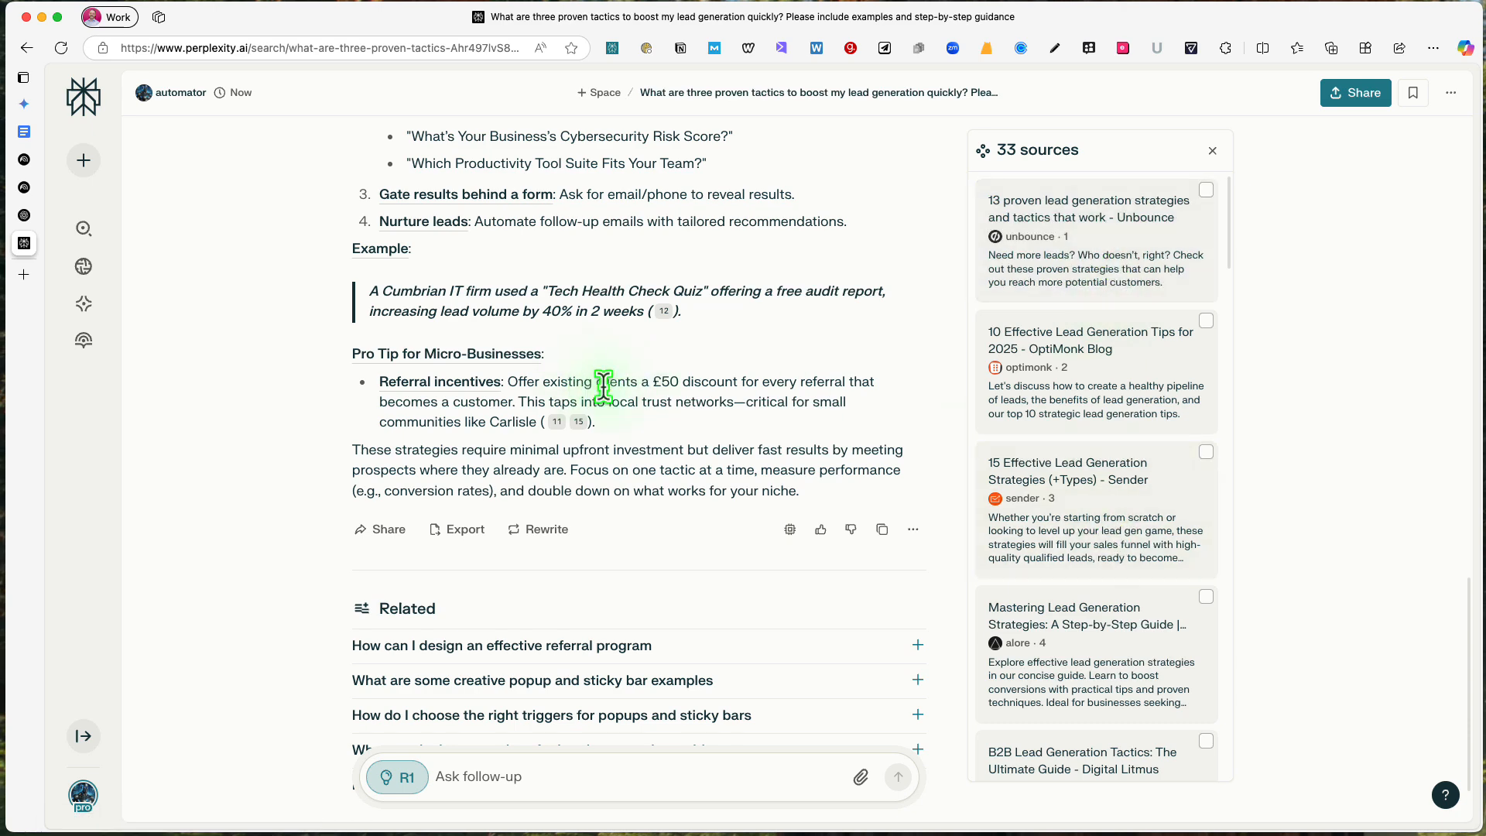
pyautogui.scroll(4, 636, 424)
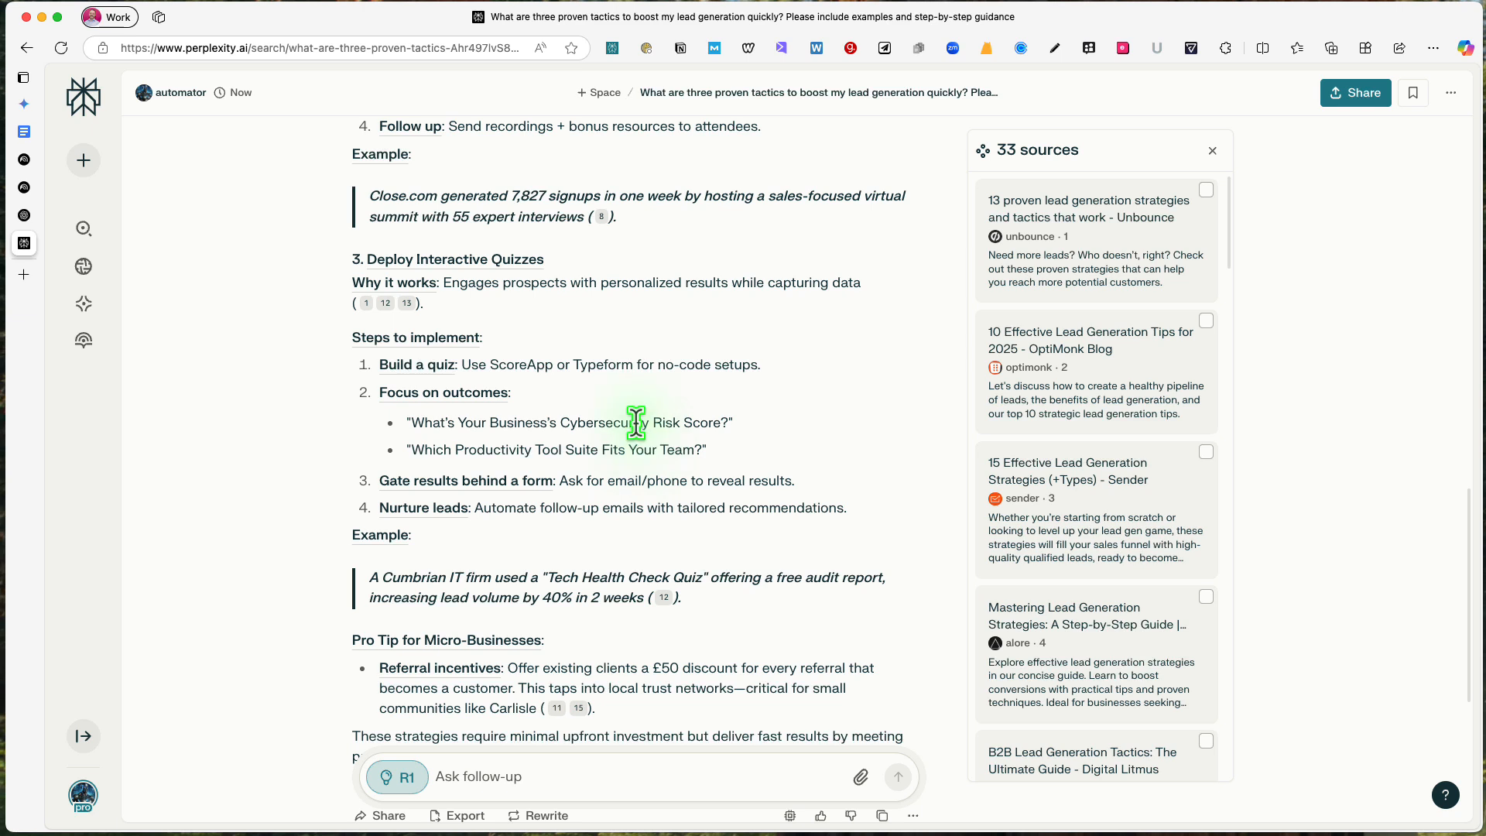
pyautogui.rightClick(1098, 253)
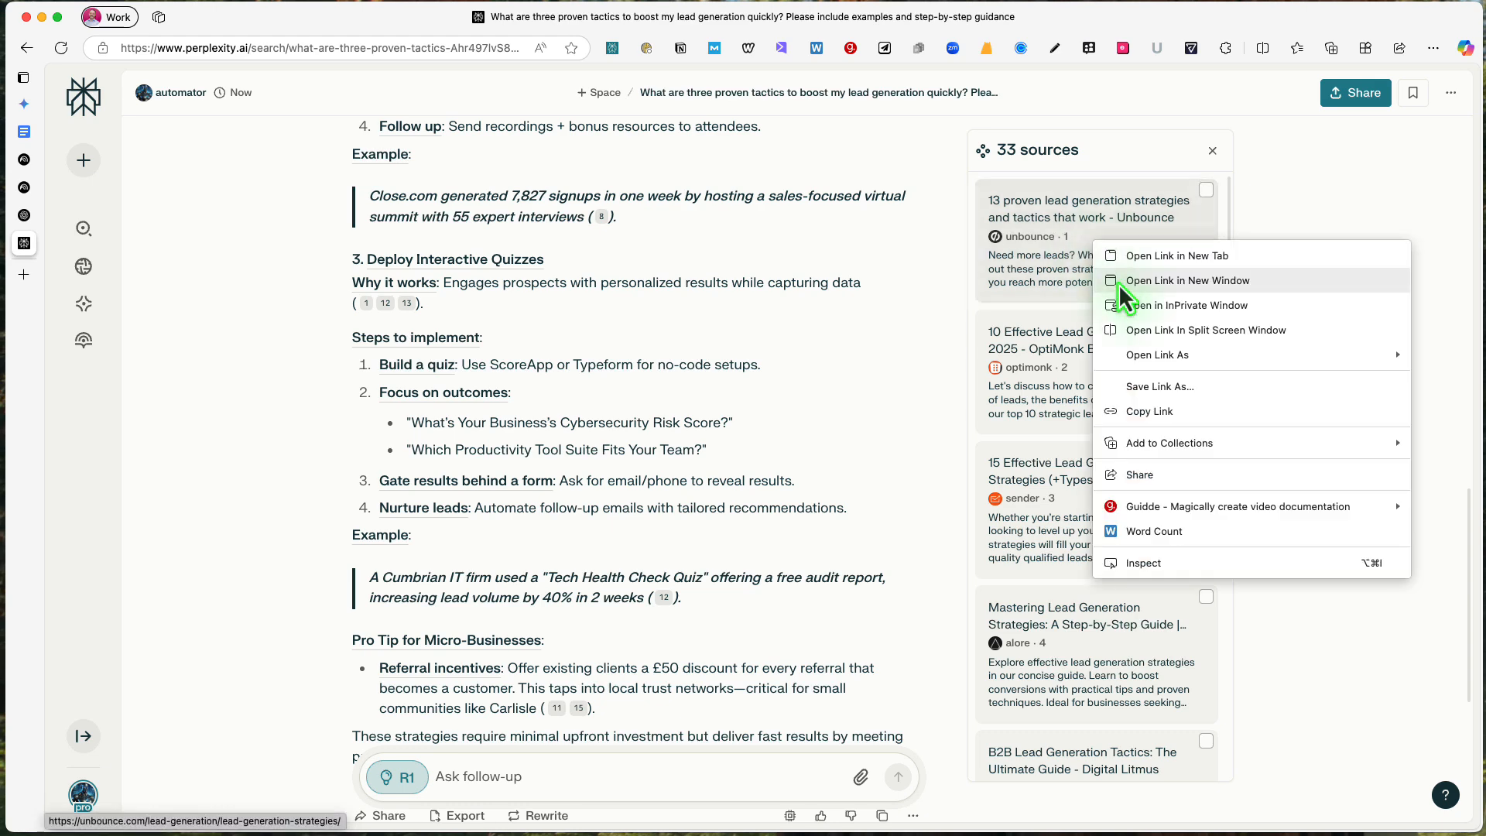
pyautogui.click(1148, 413)
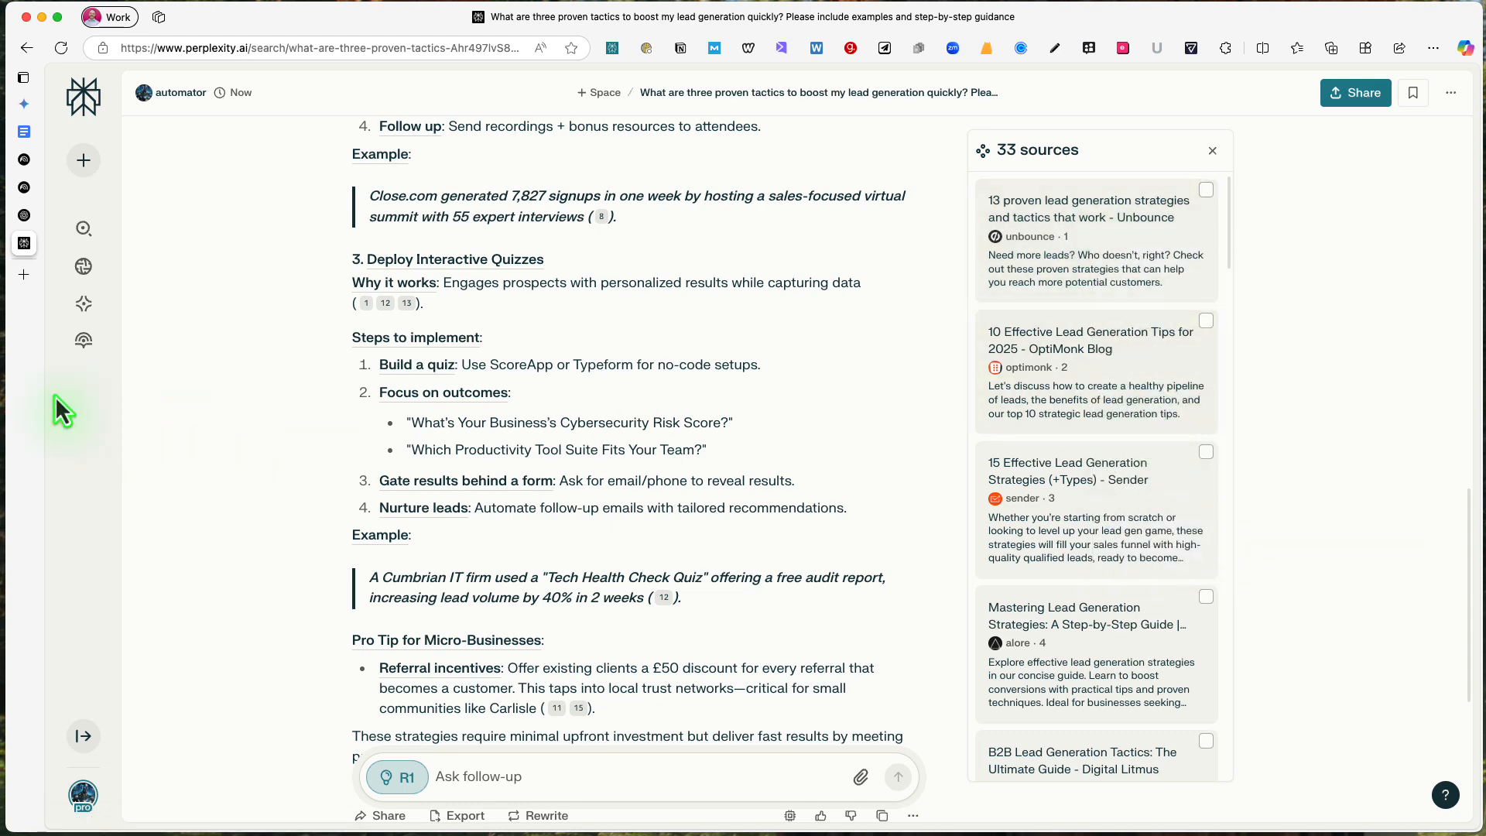
# Switch to the Lead Generation notebook in NotebookLM and add the copied Unbounce link as a website source
pyautogui.click(44, 188)
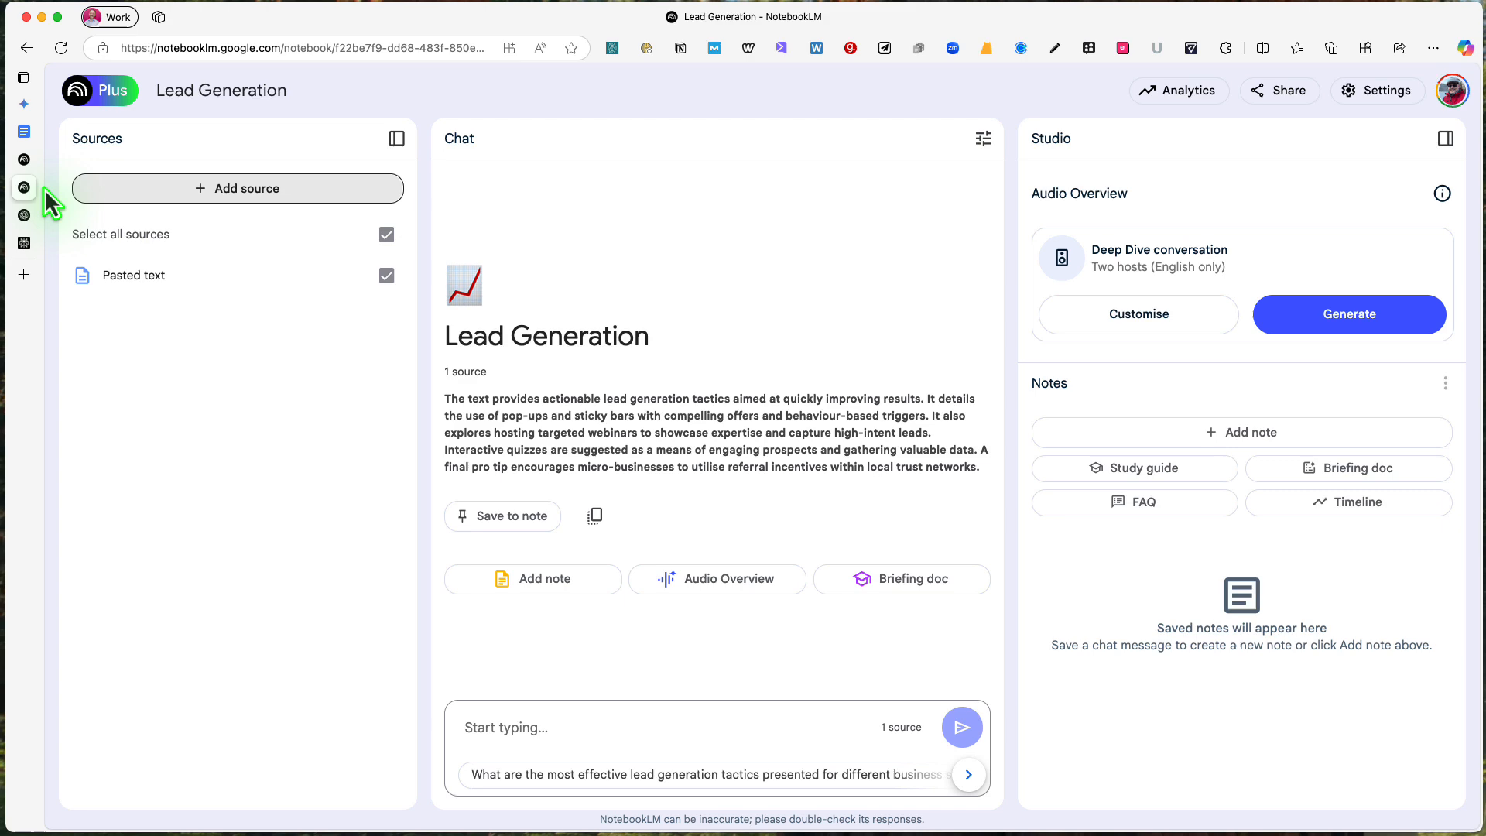
pyautogui.click(234, 203)
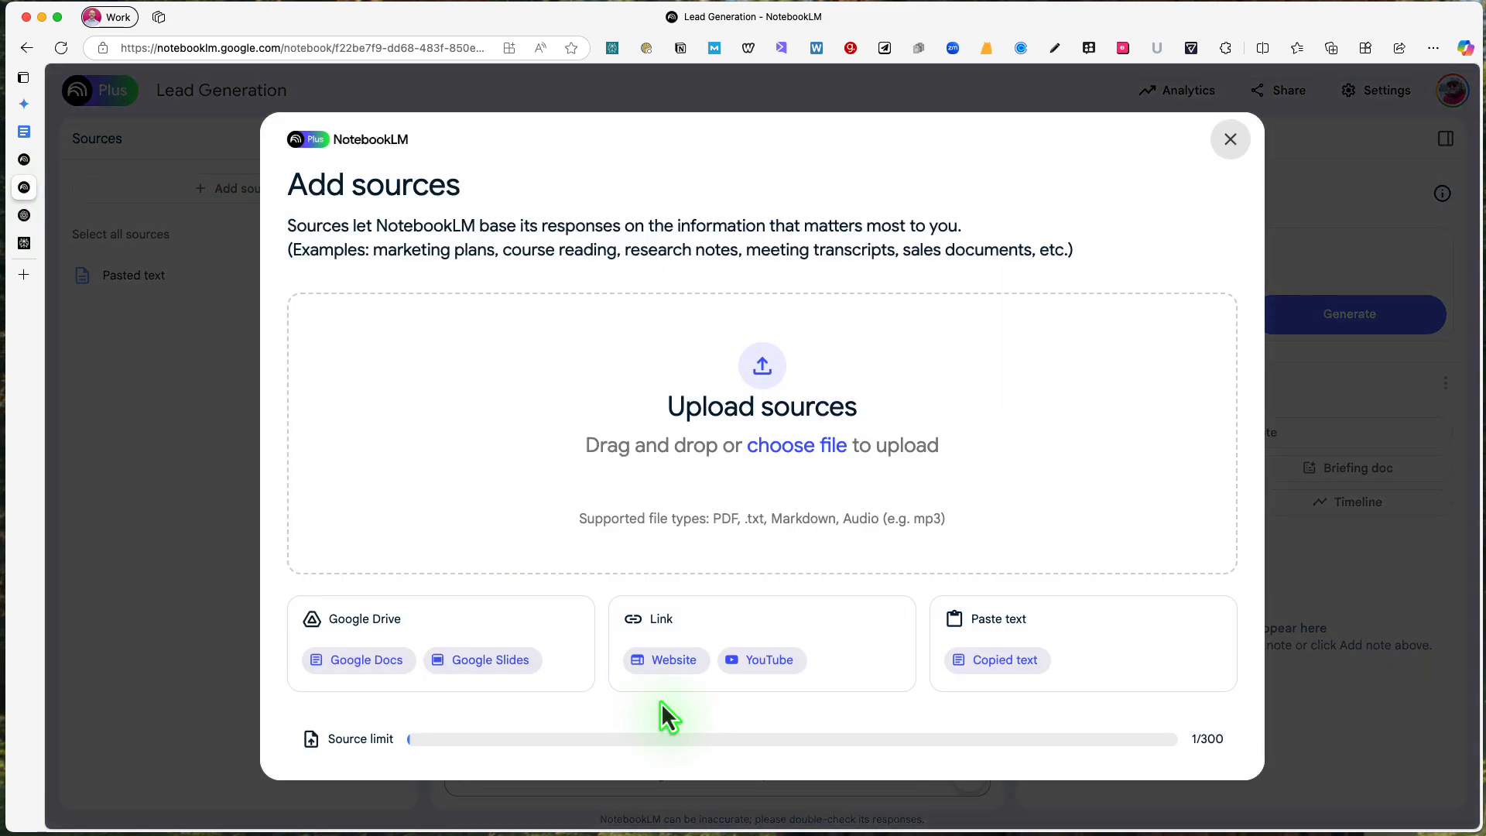
pyautogui.click(658, 663)
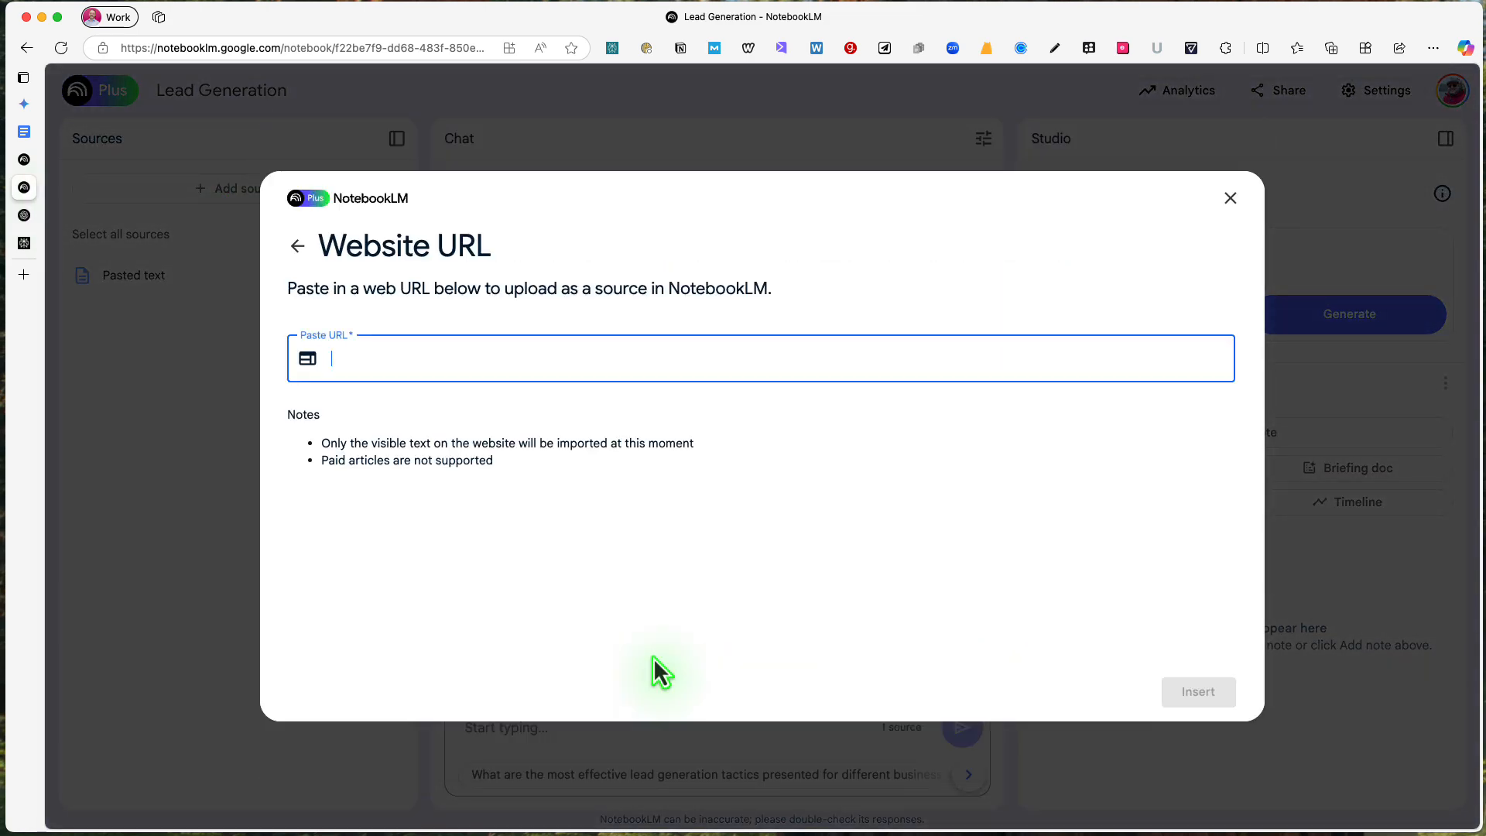
pyautogui.press('super+v')
pyautogui.click(1199, 694)
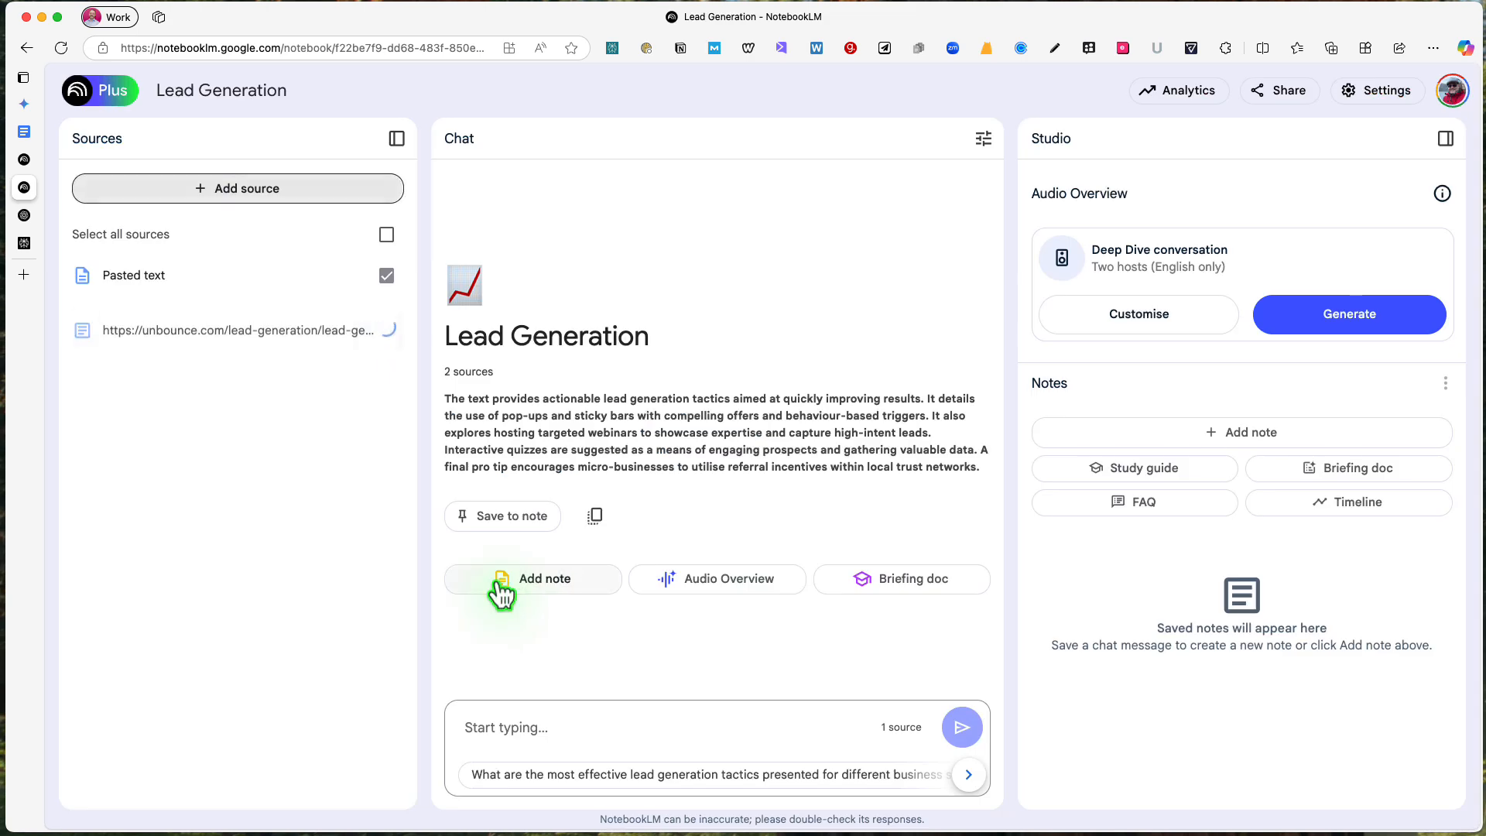
# Return to Perplexity for the OptiMonk, Alore and Cognism article links and add them to the notebook as website sources
pyautogui.click(31, 245)
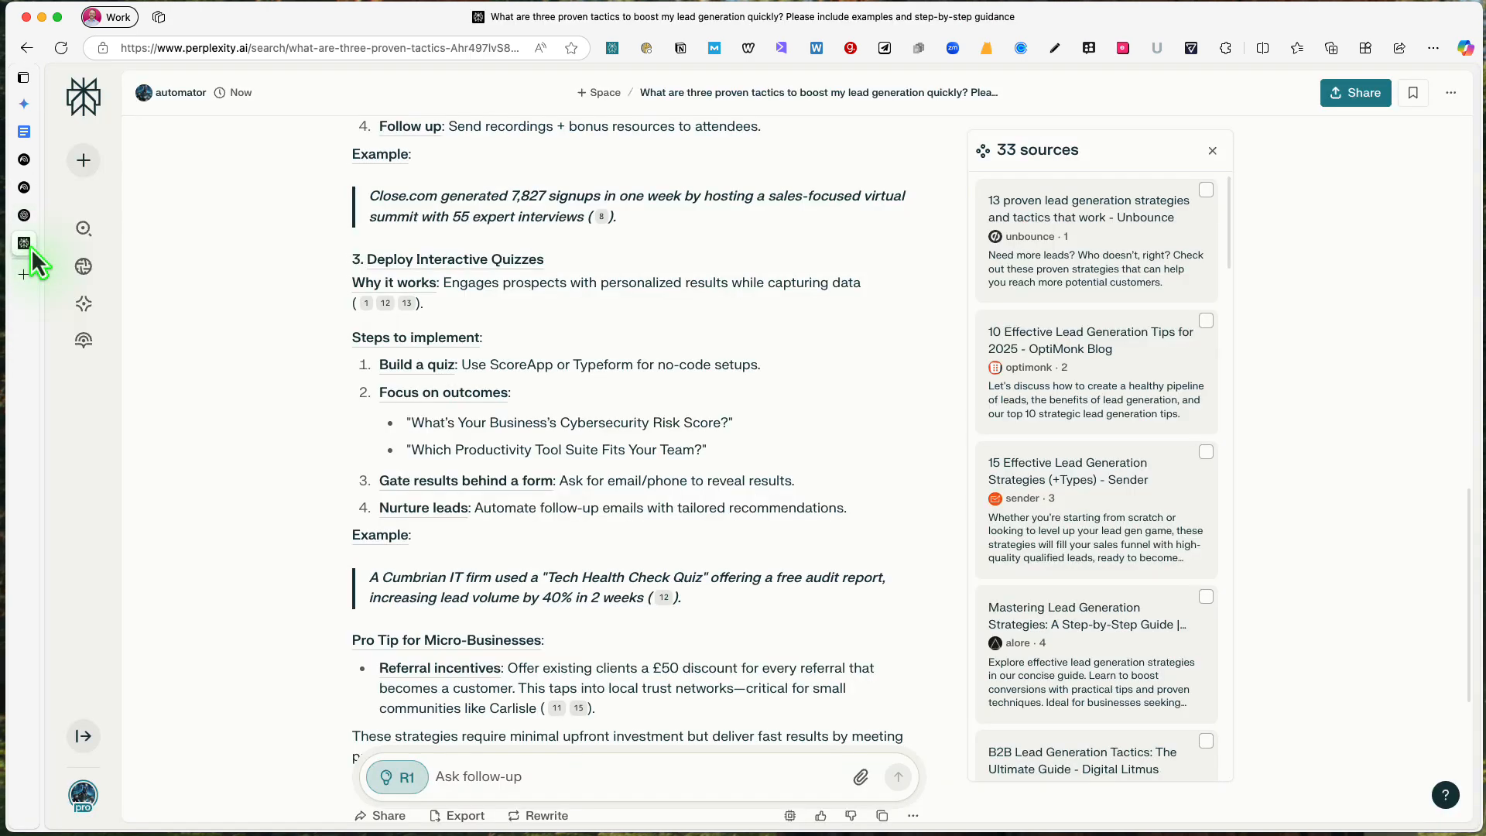
pyautogui.rightClick(1080, 369)
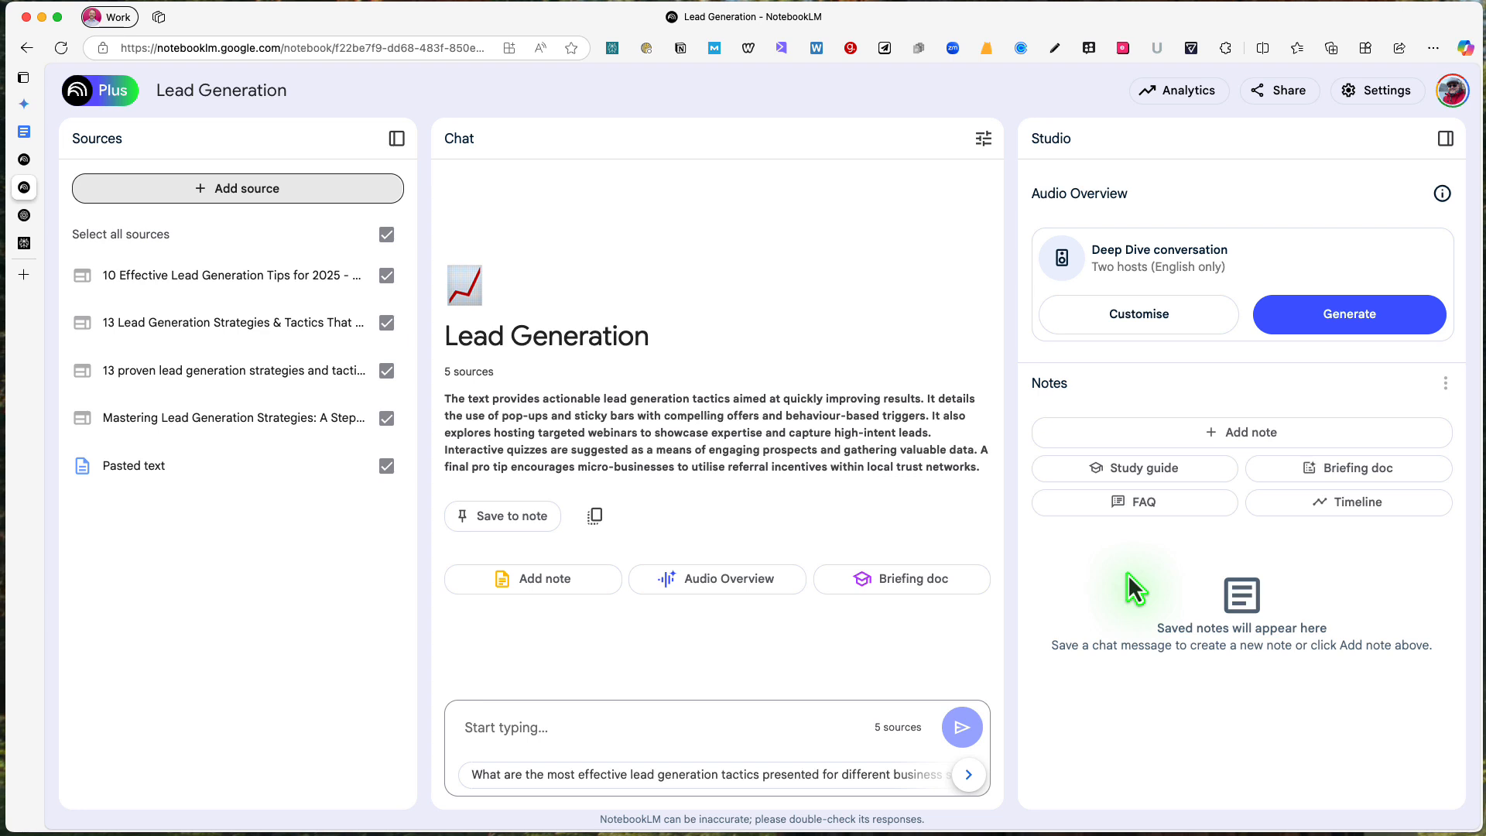
# Generate an FAQ note from the notebook's sources, read it through and return to the notes list
pyautogui.click(1136, 520)
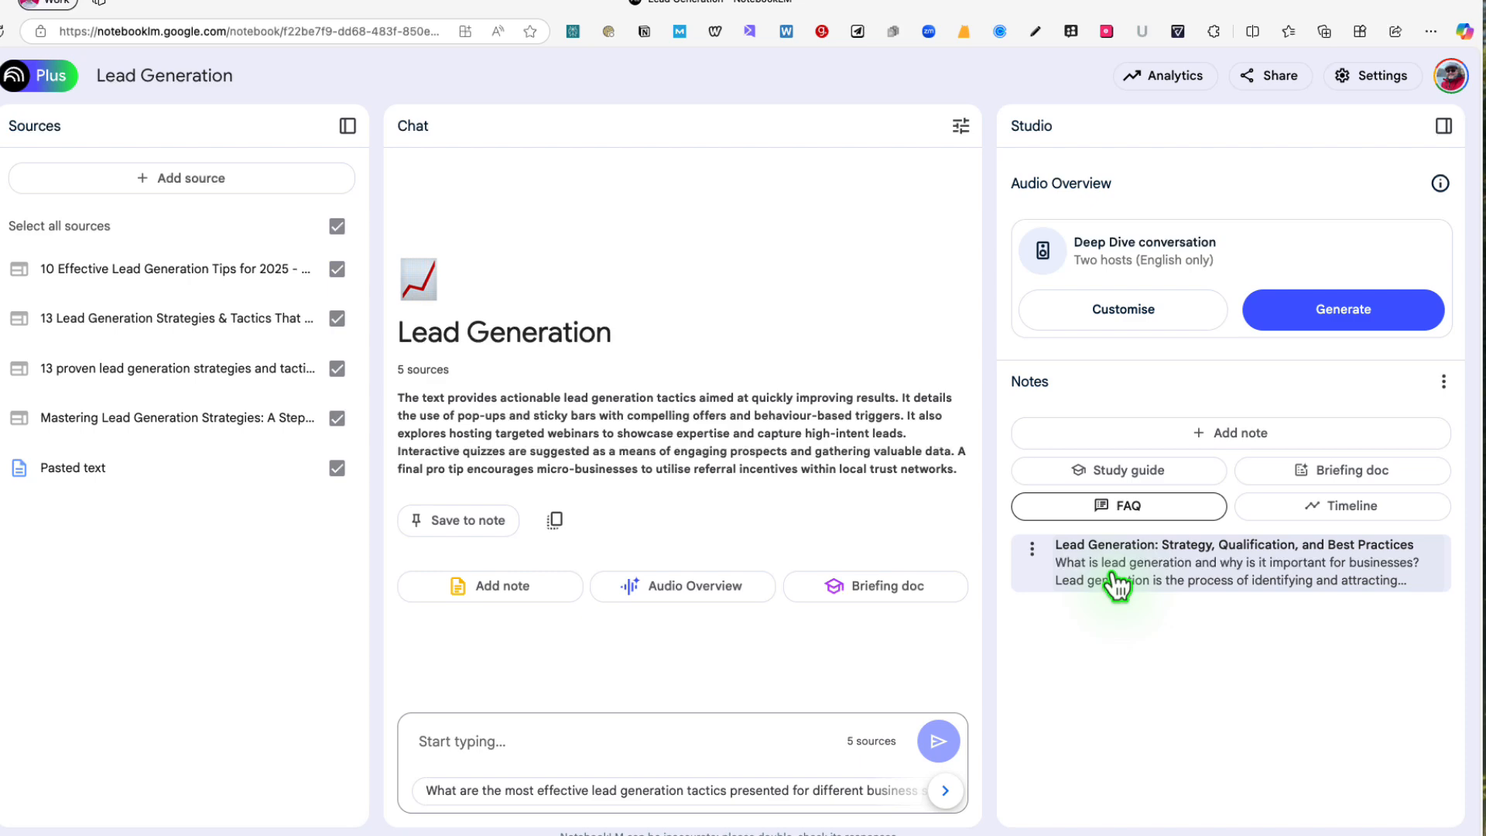
pyautogui.click(1120, 578)
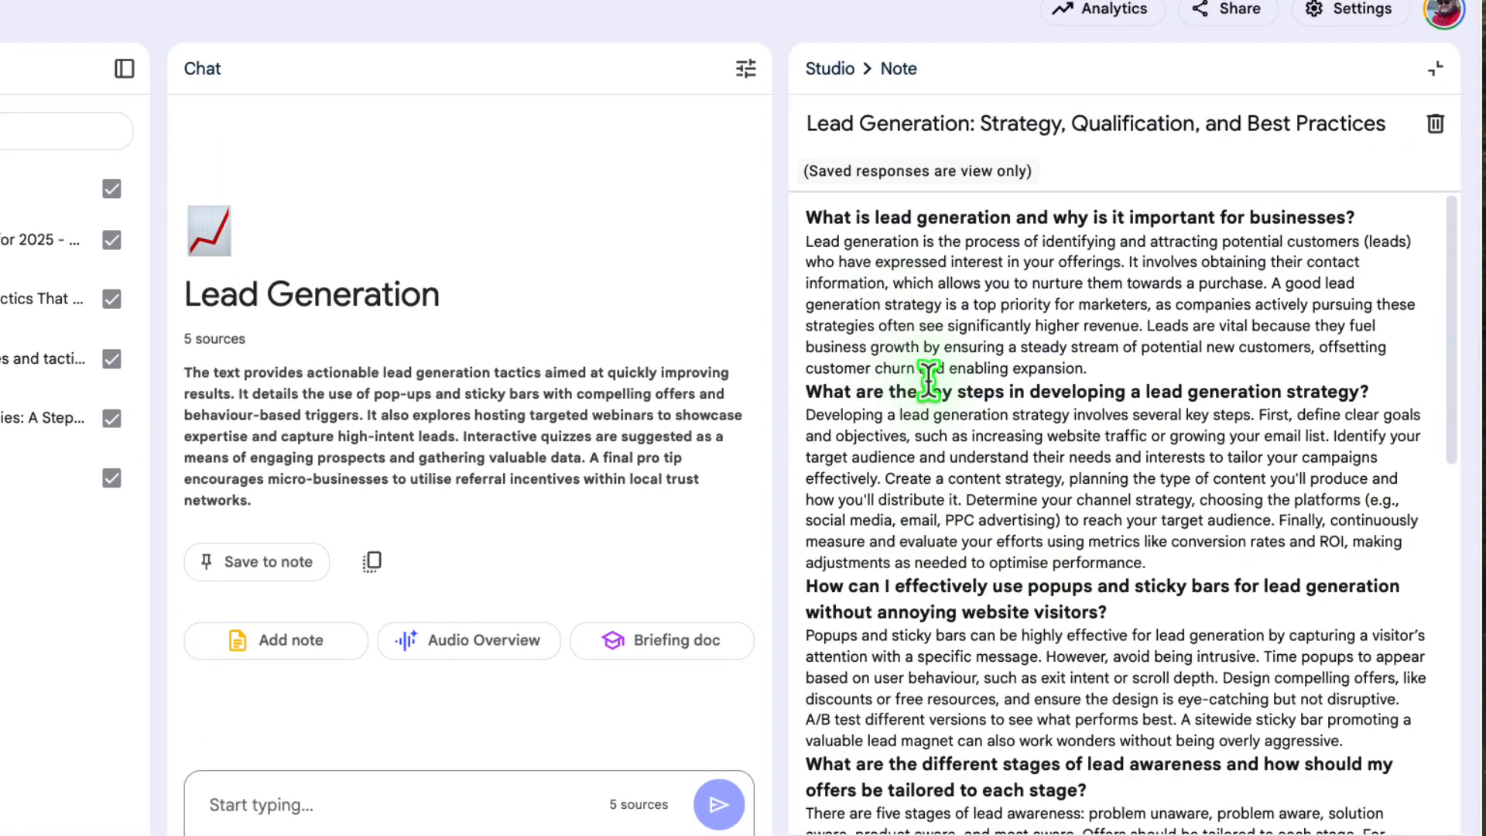
pyautogui.scroll(-1, 896, 373)
pyautogui.scroll(-4, 898, 379)
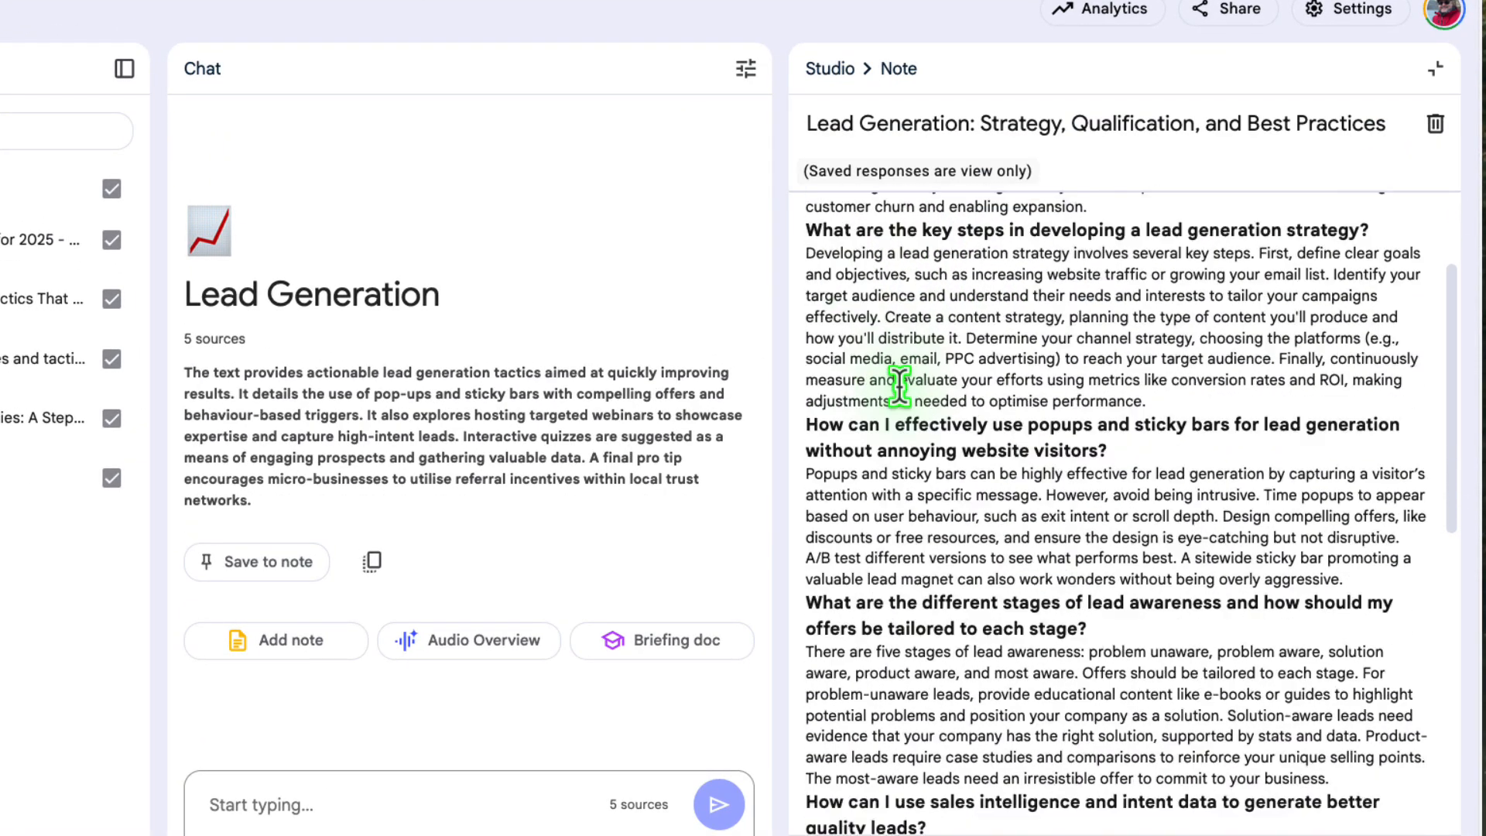
pyautogui.scroll(-8, 941, 501)
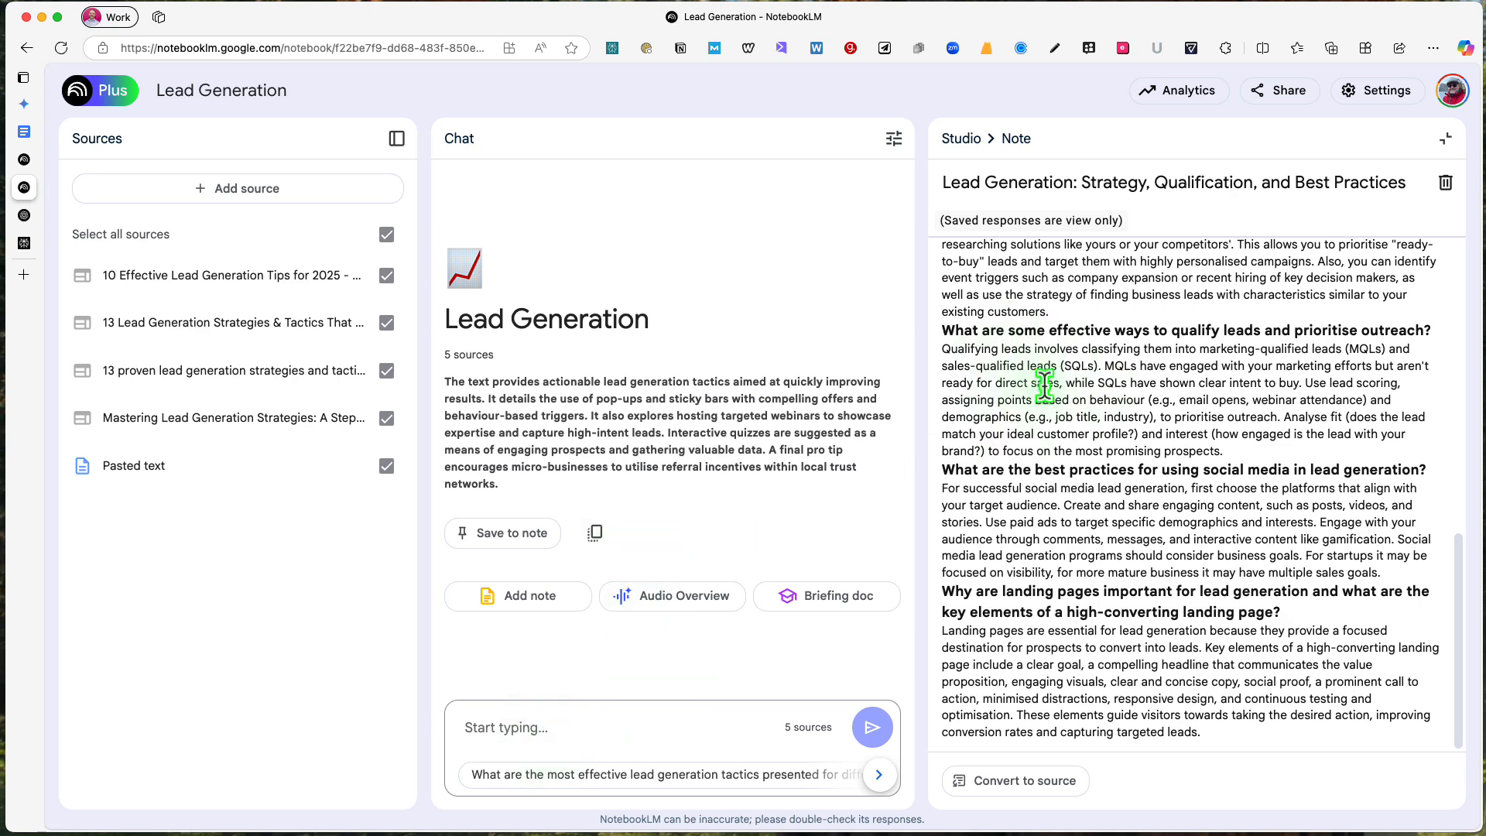
pyautogui.scroll(10, 1045, 385)
pyautogui.click(962, 140)
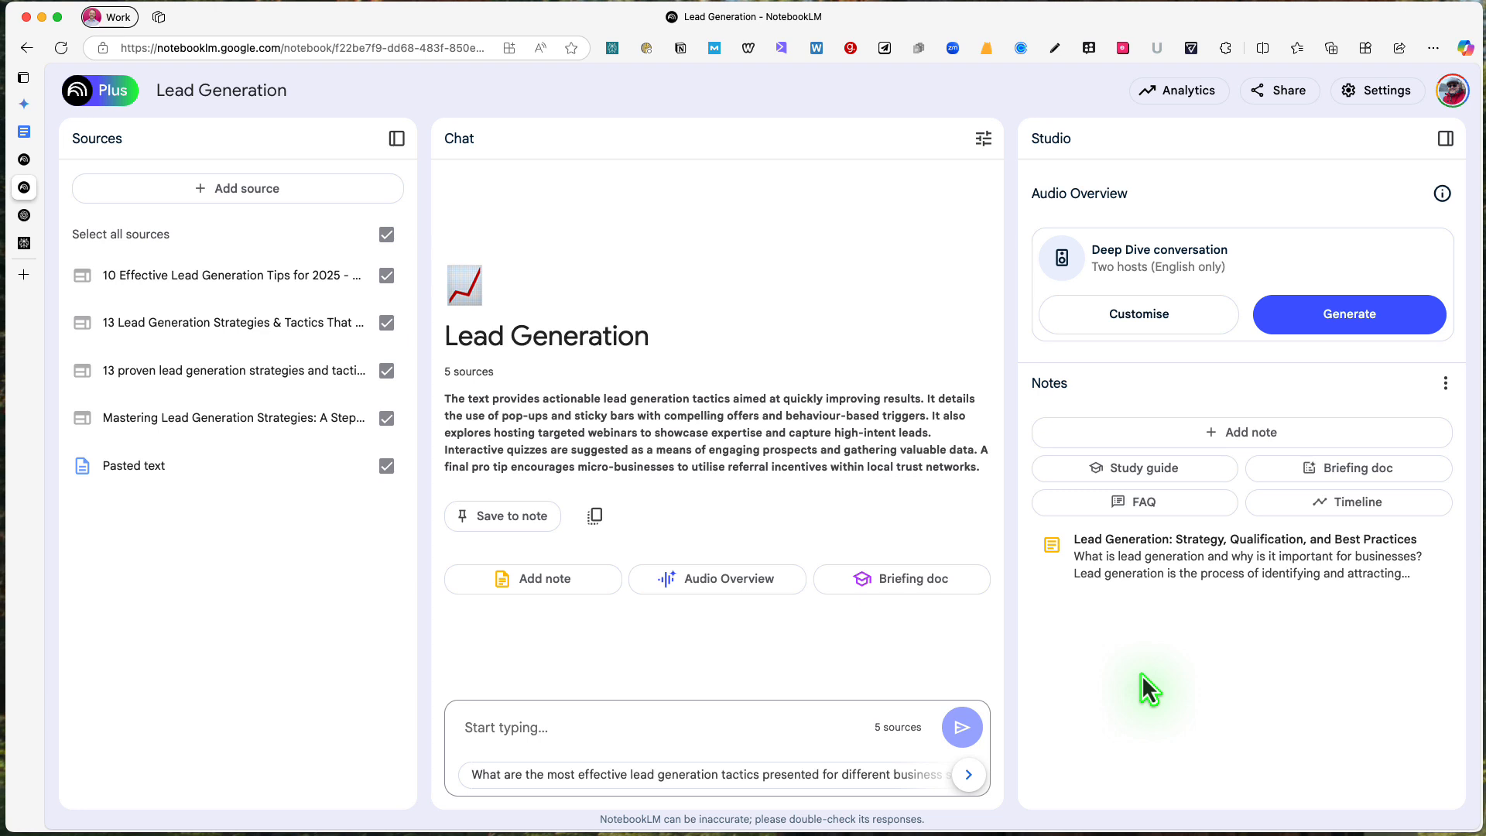
# Generate a study guide from the notebook's sources and open the resulting note
pyautogui.click(1135, 472)
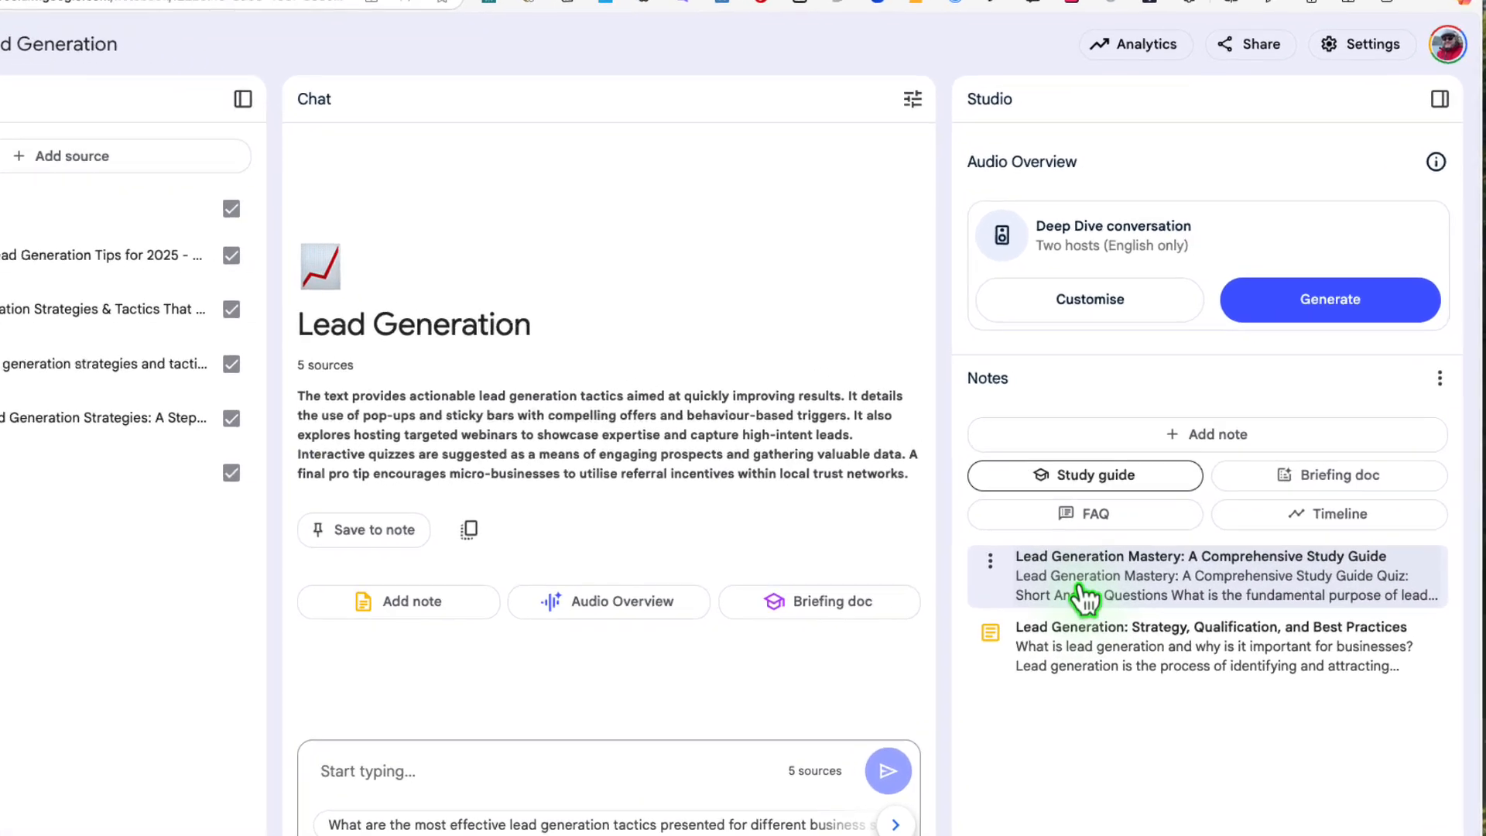
pyautogui.click(1085, 596)
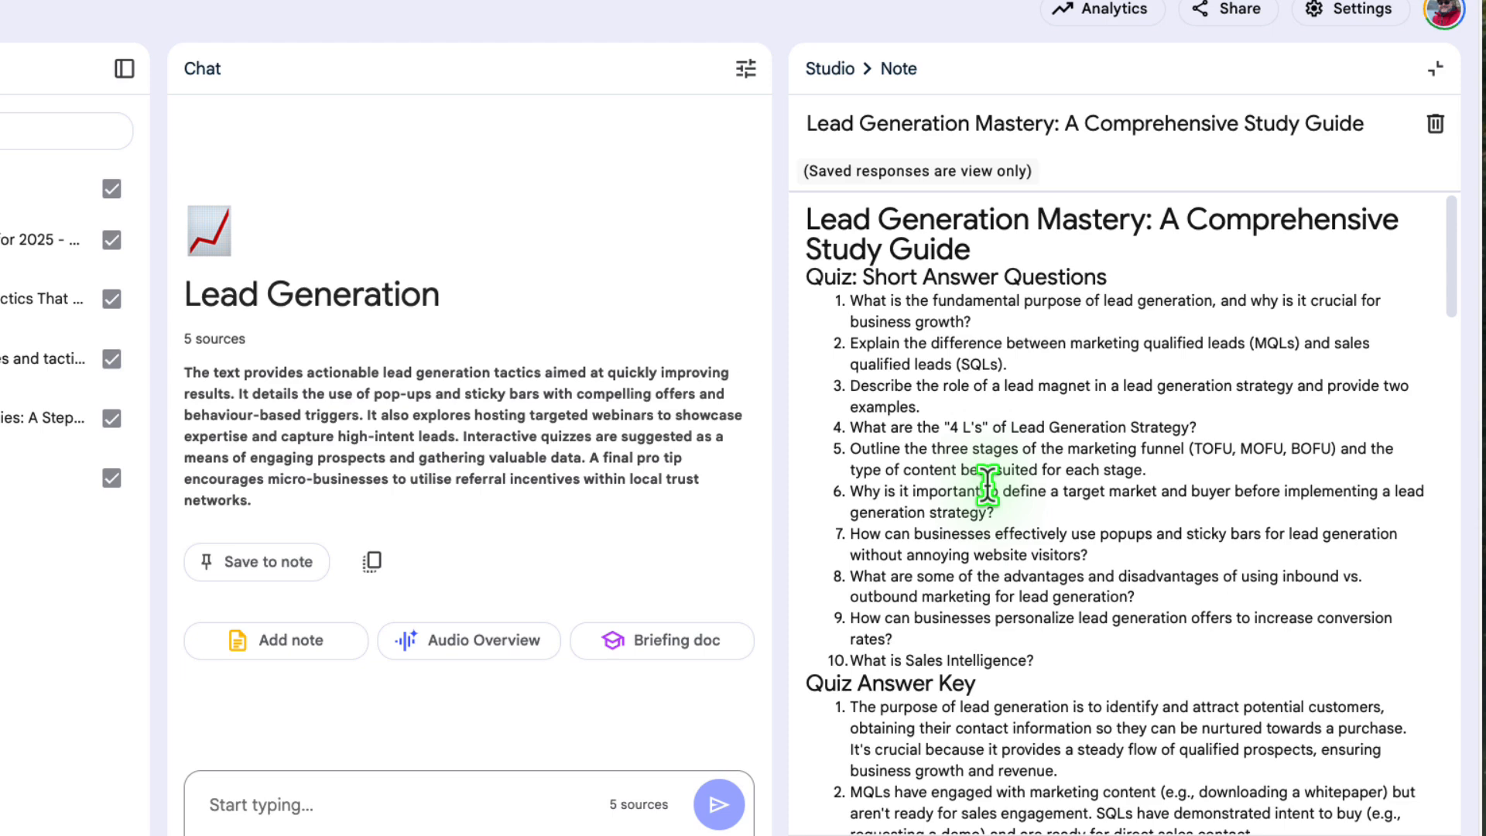
# Read through the study guide's quiz questions, answer key, essay questions and glossary of key terms
pyautogui.scroll(-3, 985, 486)
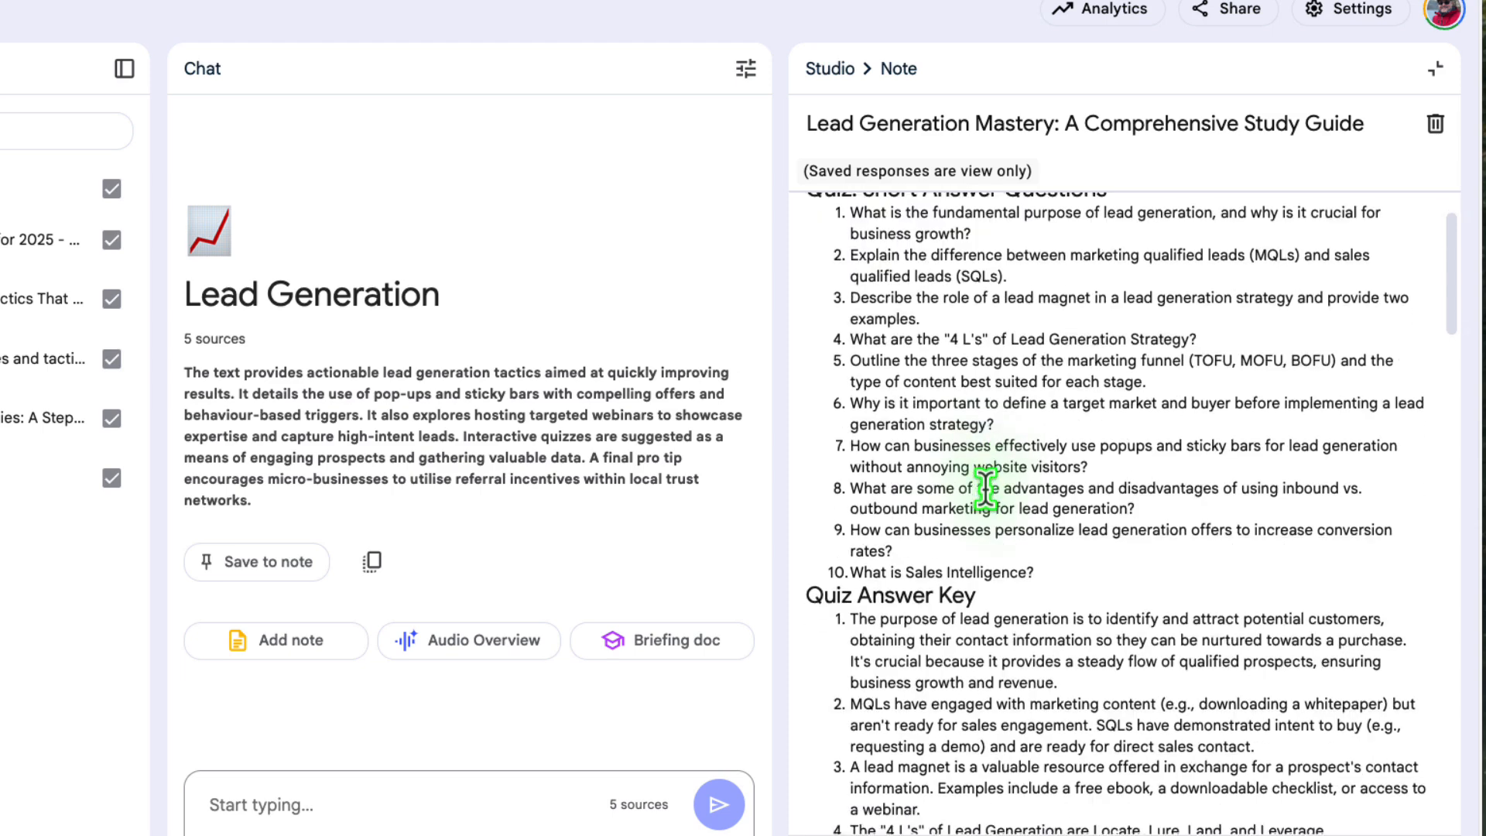
pyautogui.scroll(-10, 968, 611)
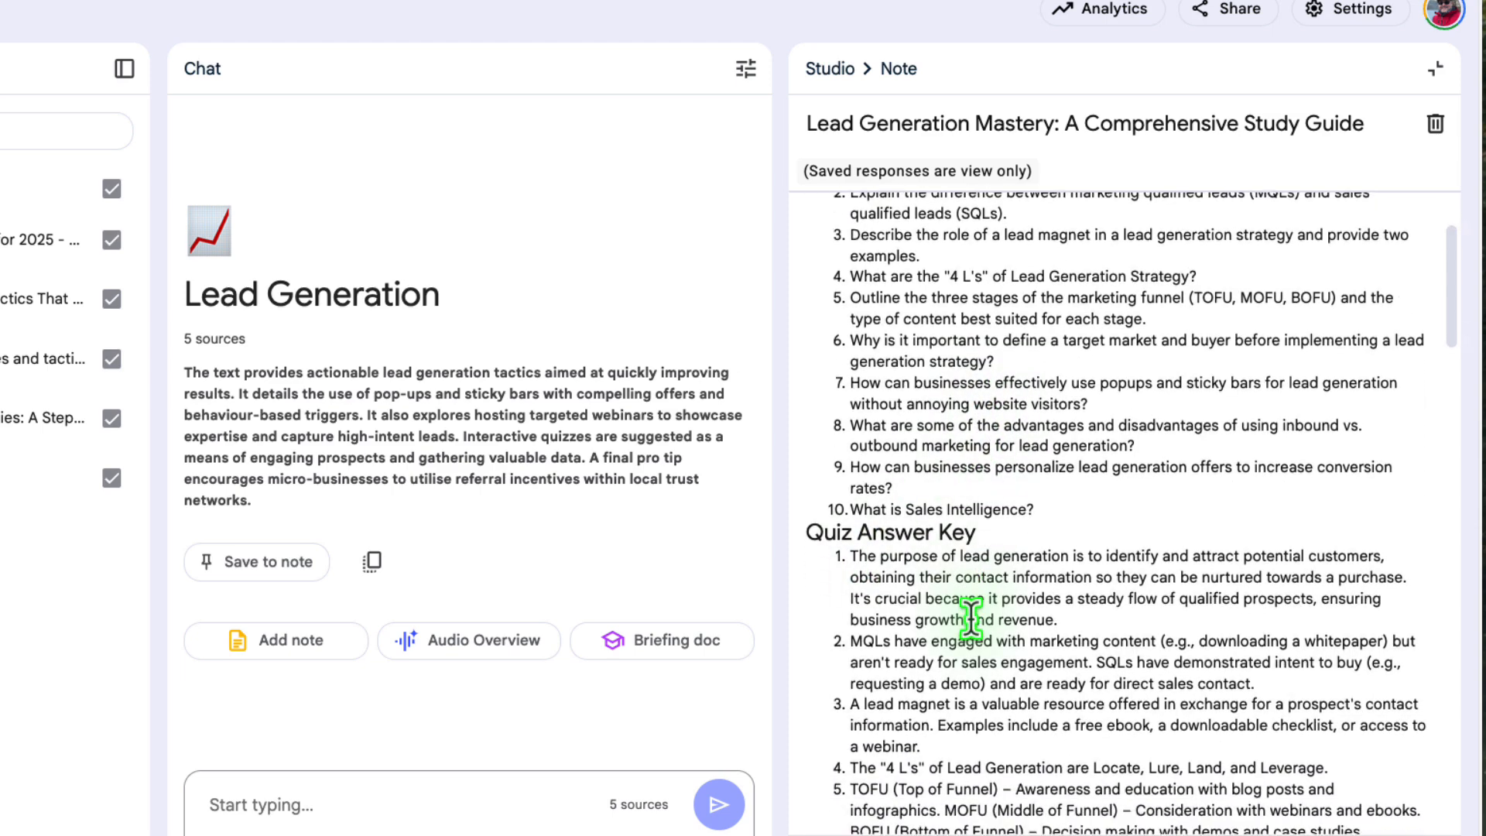
pyautogui.scroll(-3, 945, 544)
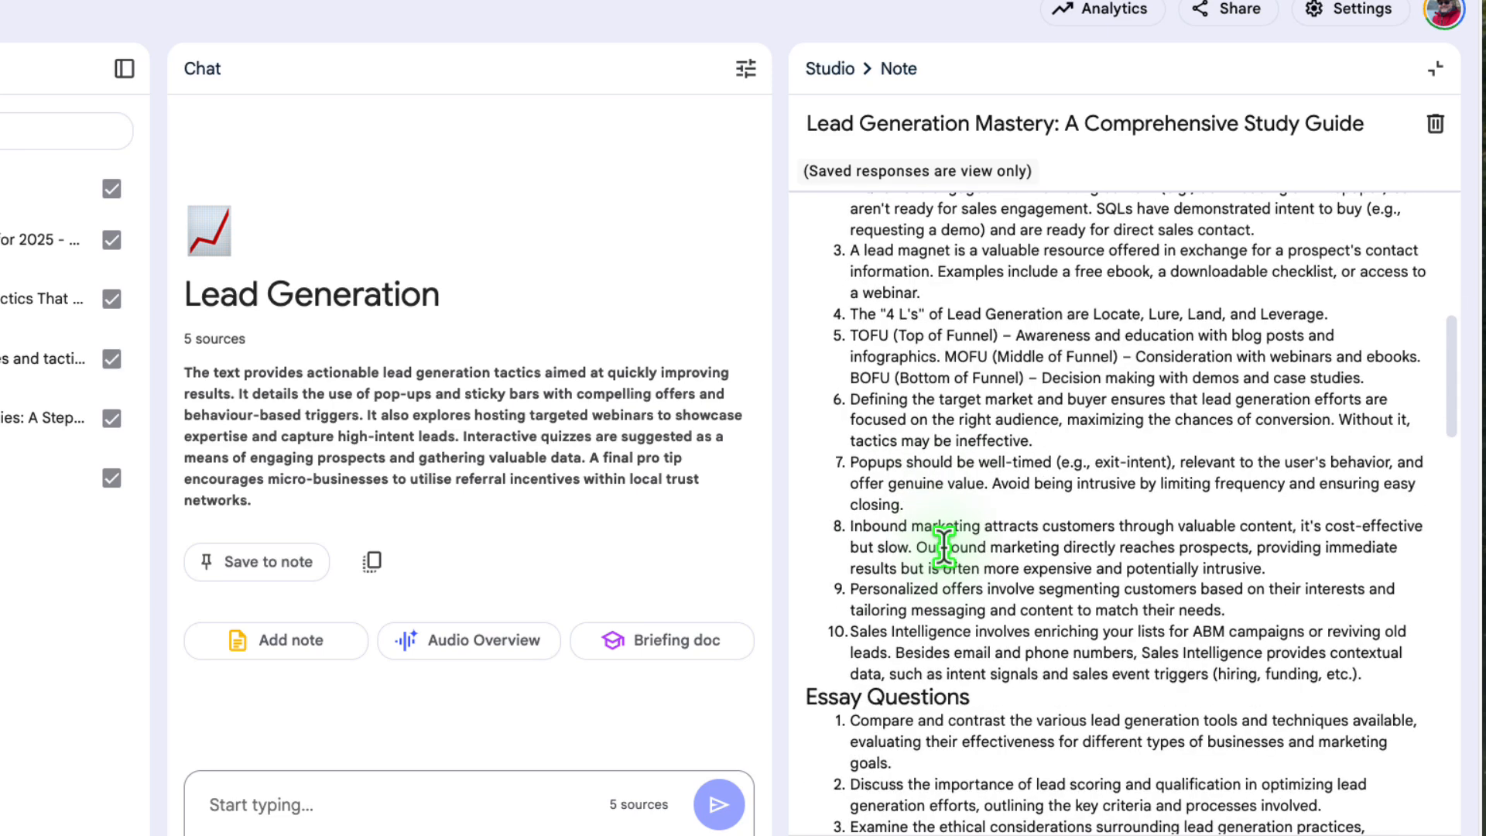
pyautogui.scroll(-2, 1022, 602)
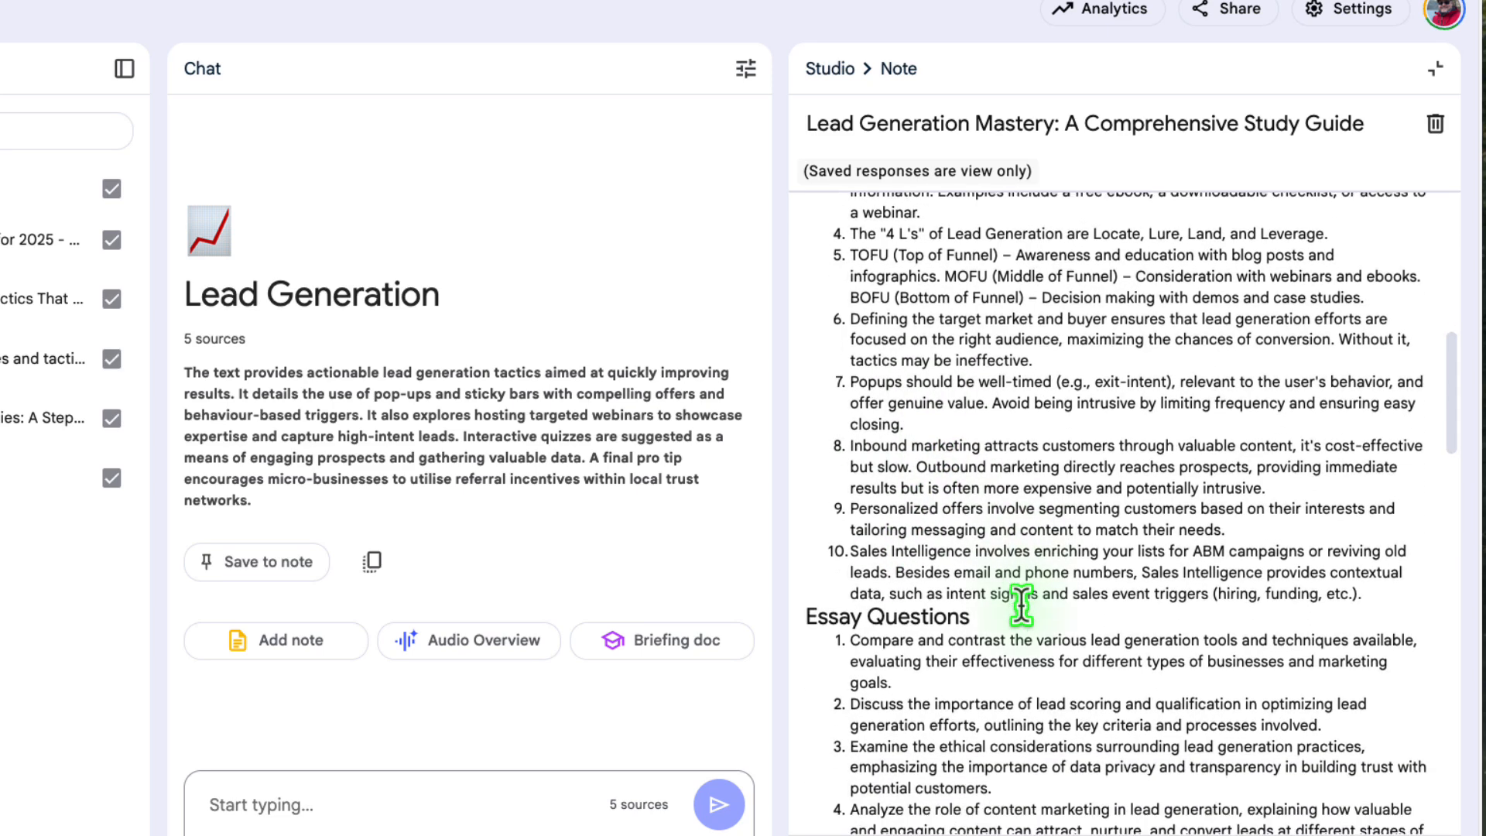
pyautogui.scroll(-4, 1022, 602)
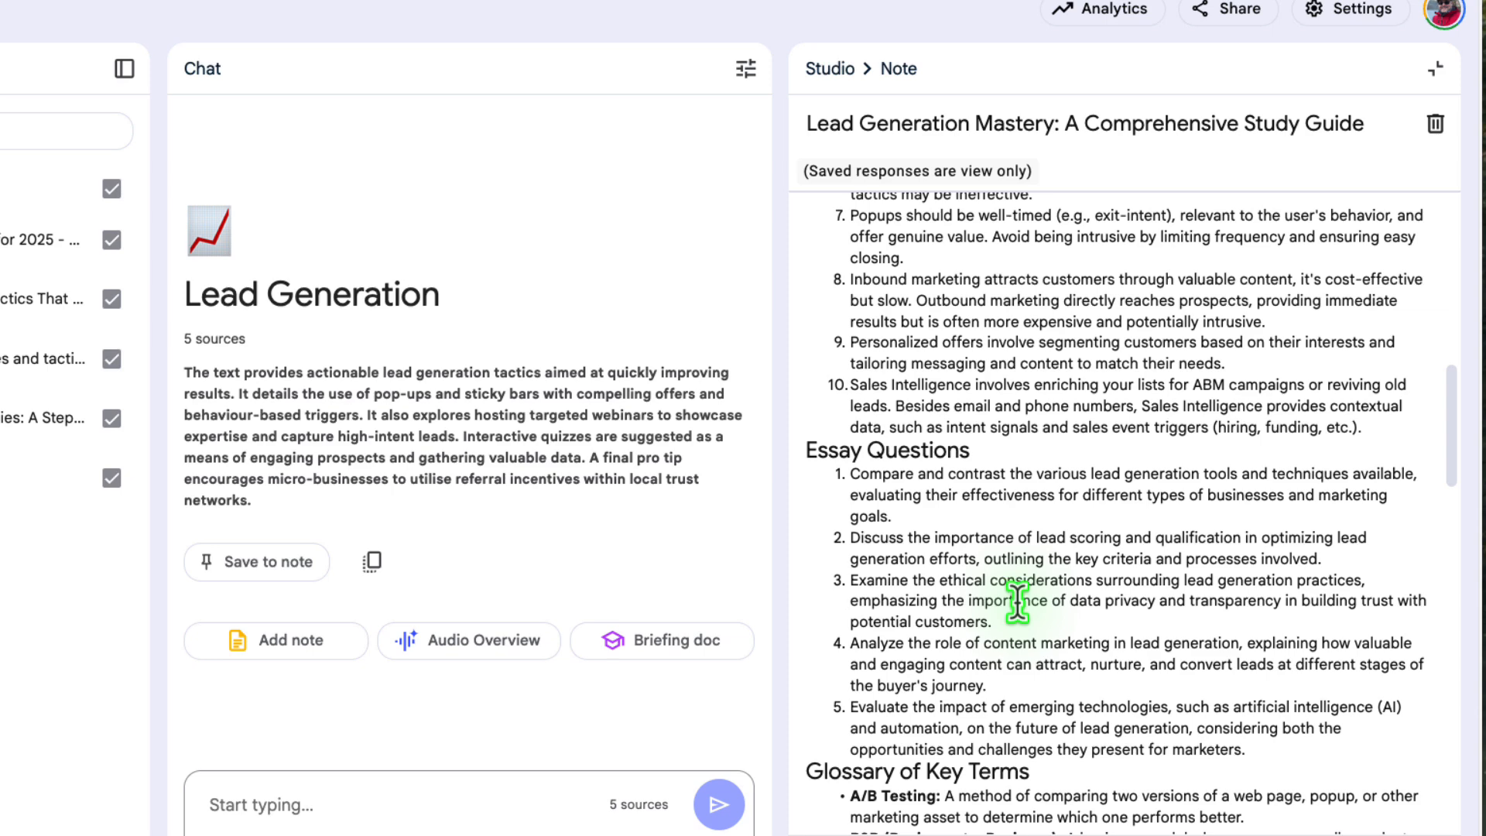
pyautogui.scroll(-3, 1017, 602)
pyautogui.scroll(-3, 1017, 603)
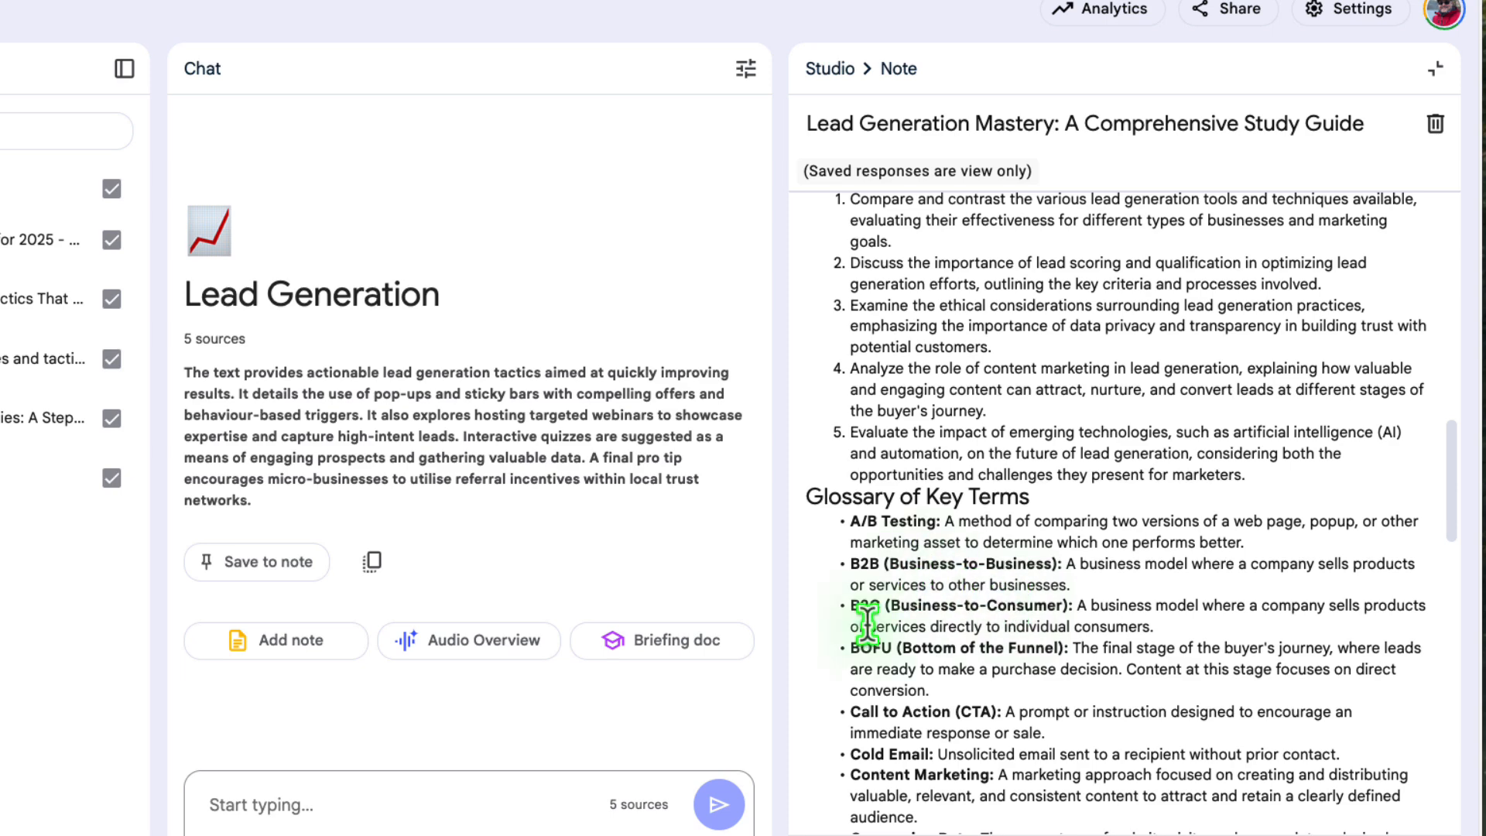
pyautogui.scroll(-15, 1006, 630)
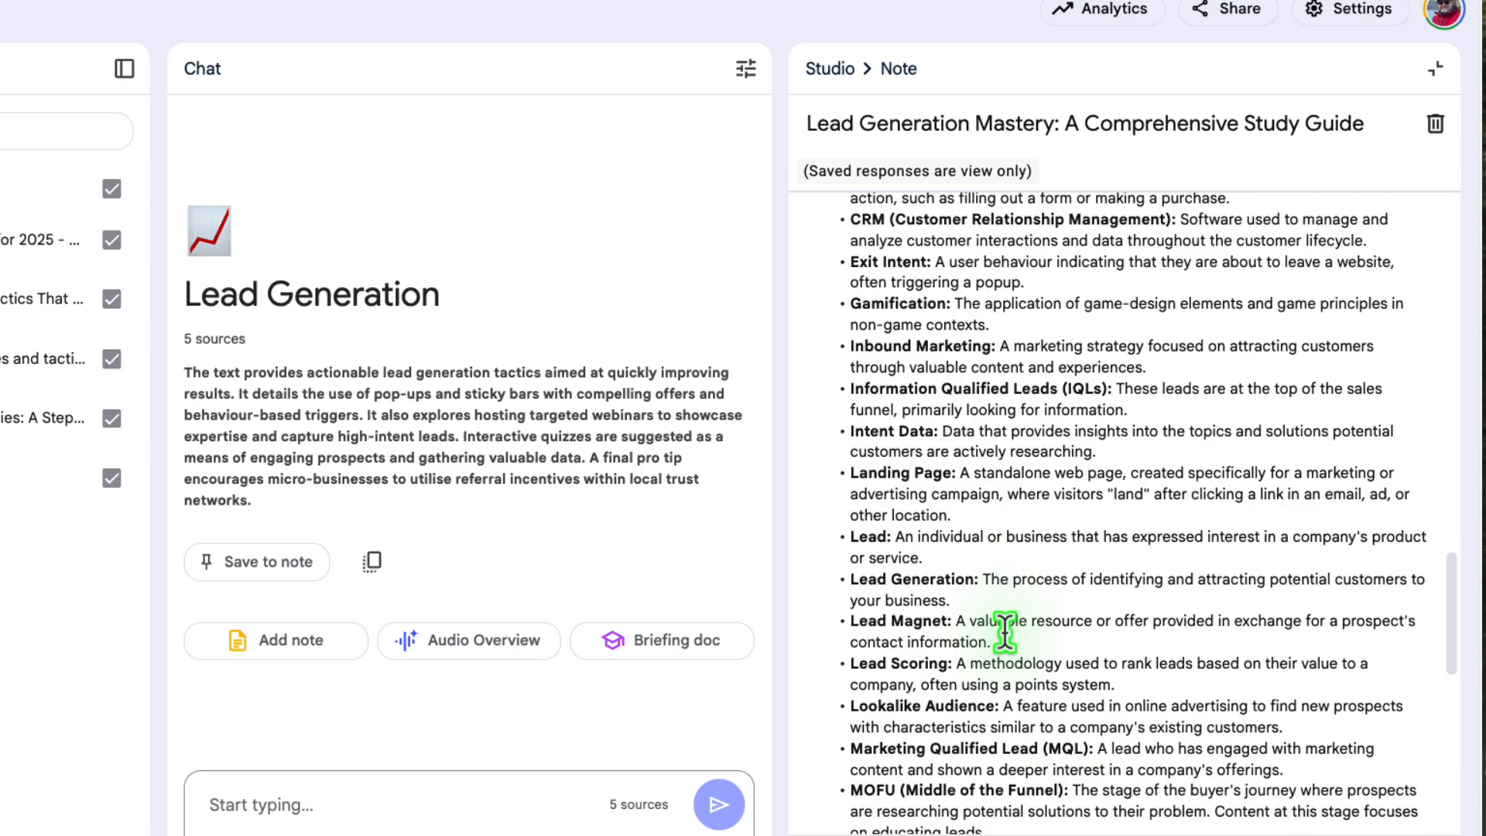
pyautogui.scroll(-10, 1006, 630)
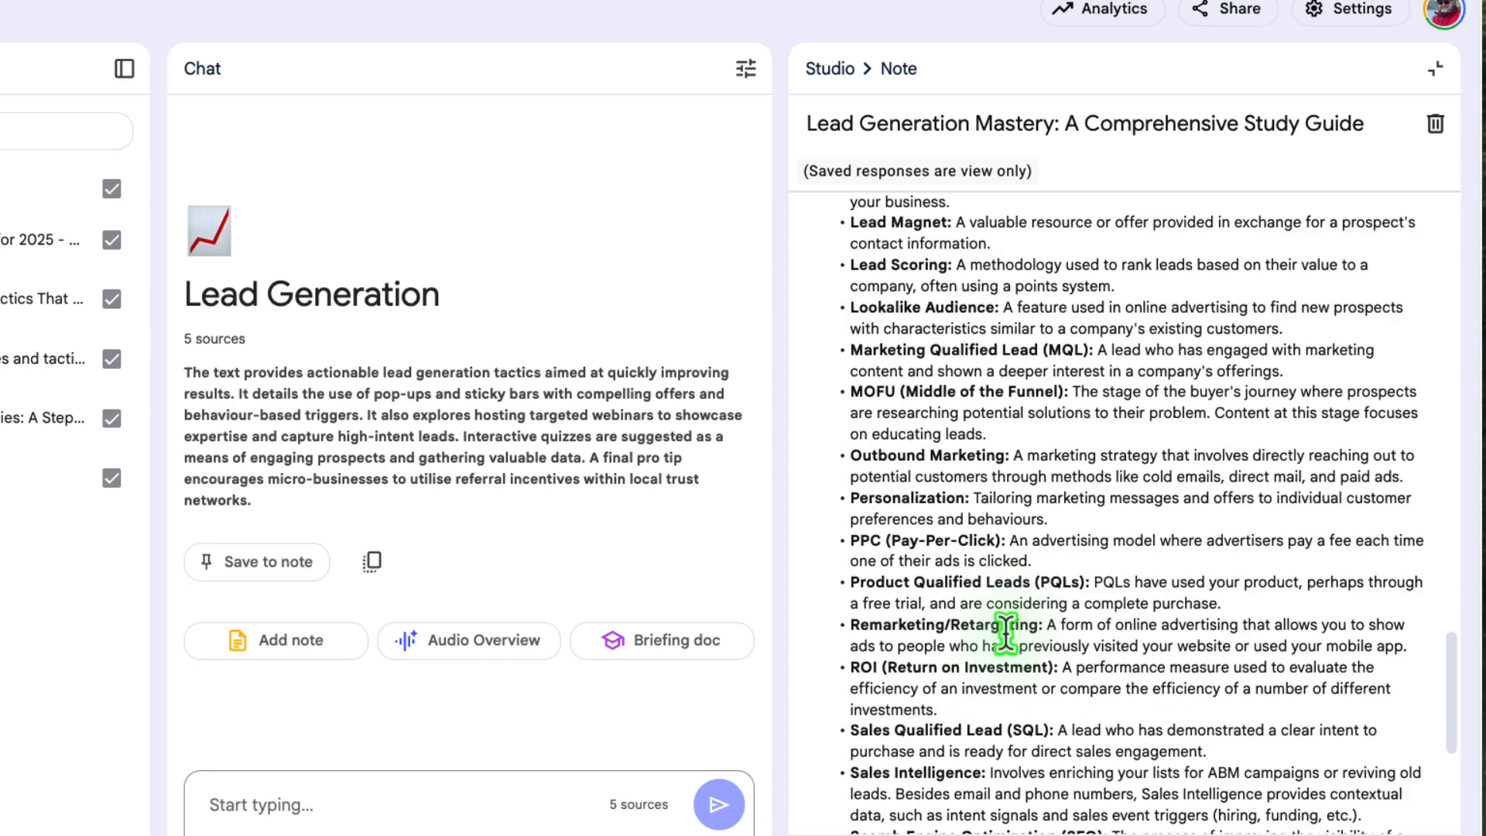
# Read the rest of the study guide's glossary, go back up through the note and return to the notes list
pyautogui.scroll(-7, 1007, 631)
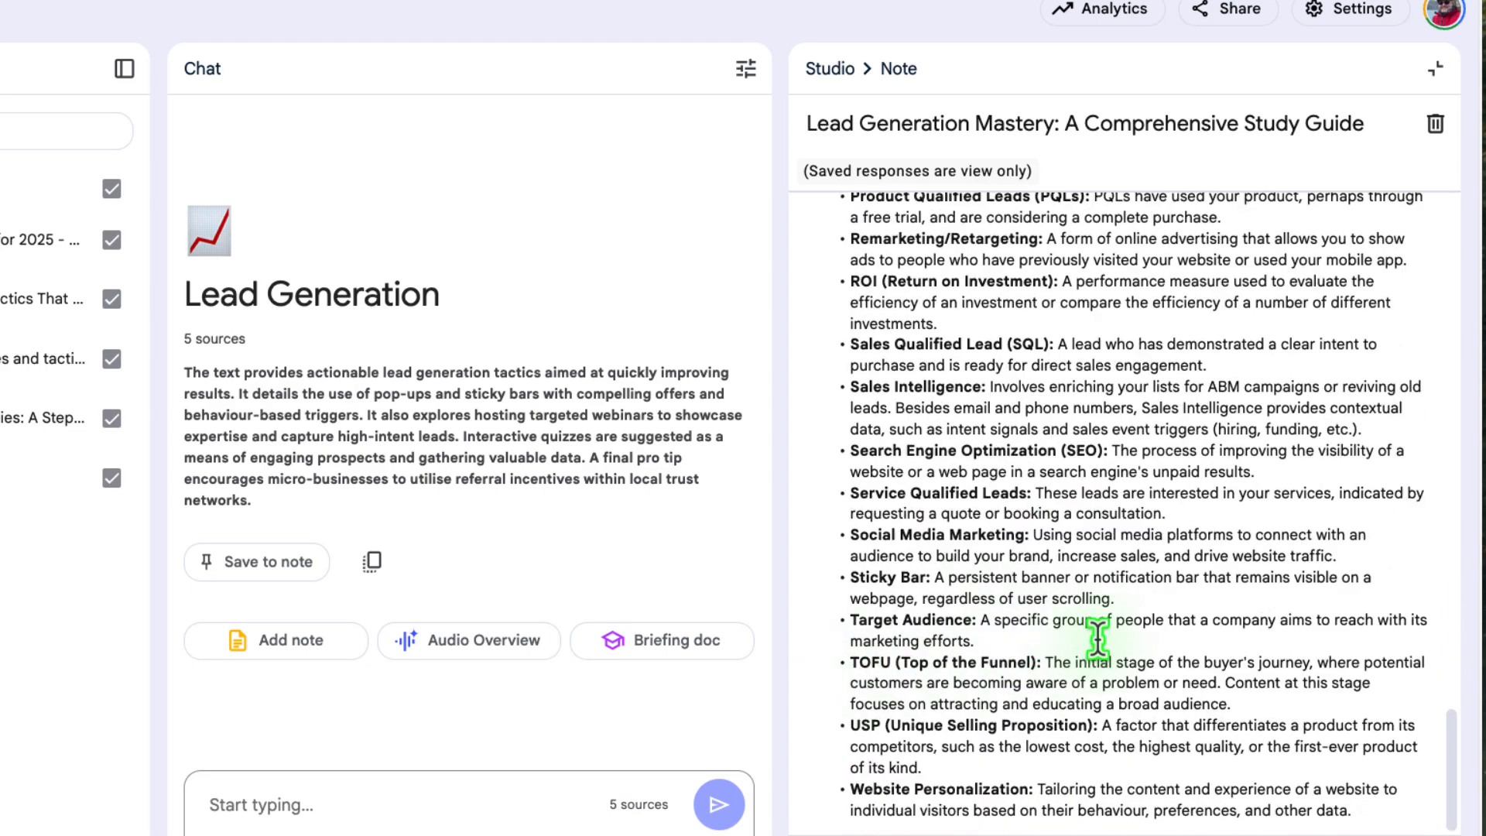
pyautogui.scroll(15, 1098, 638)
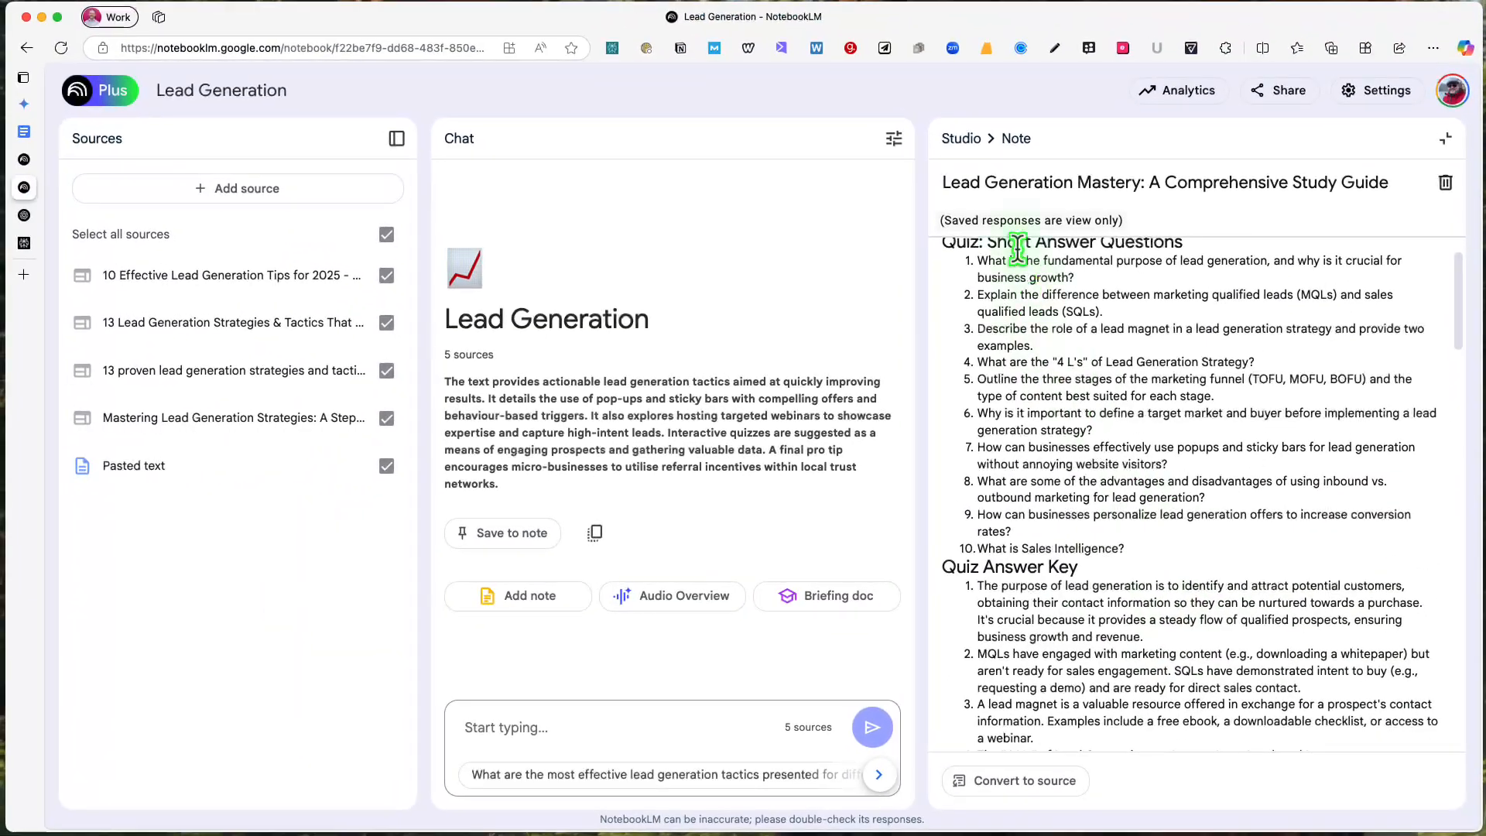
pyautogui.click(962, 139)
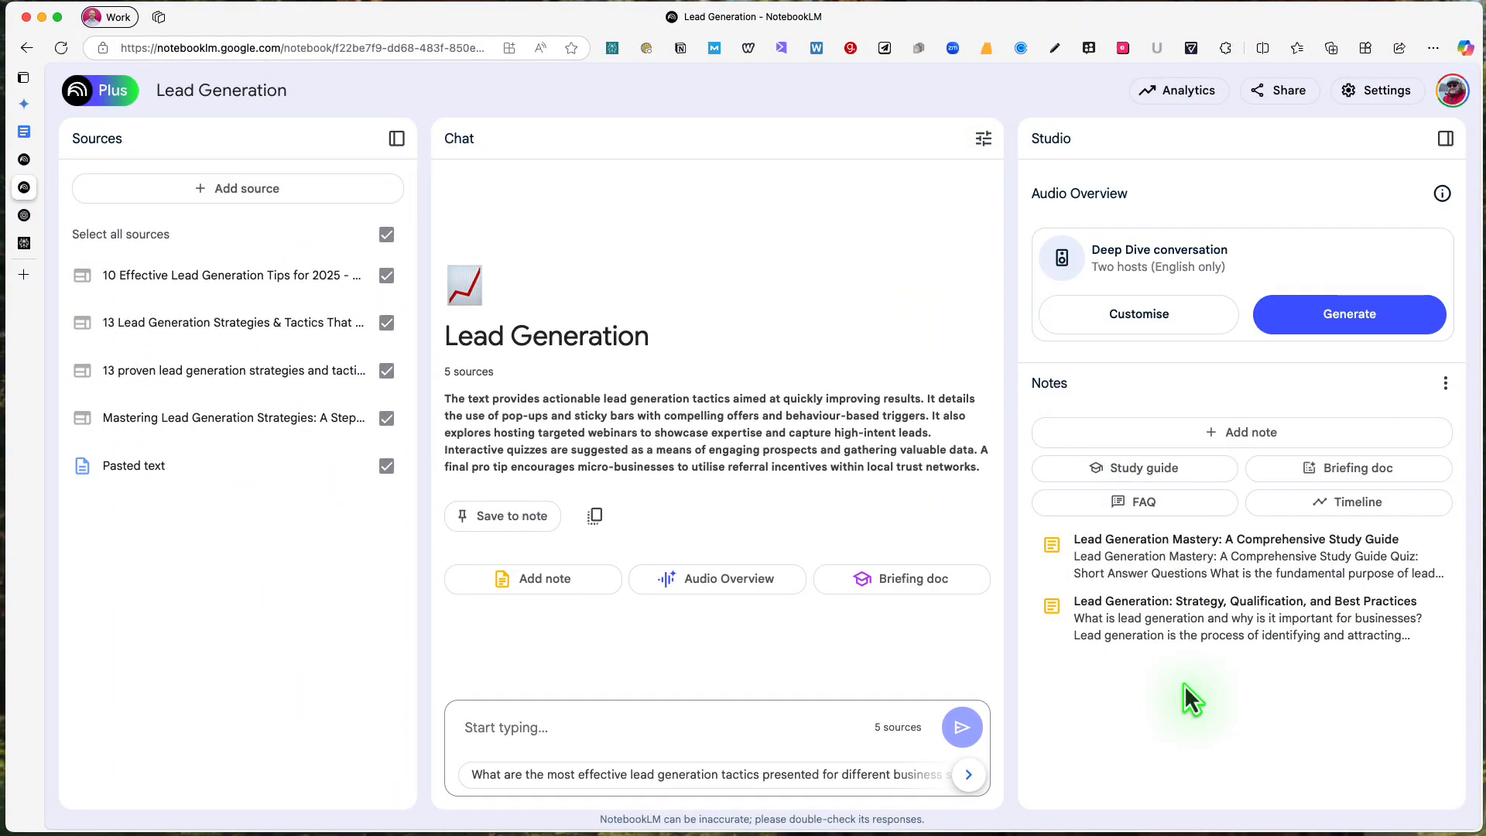
# Generate a briefing document from the notebook's sources, read it through to the recommendations and return to the notes list
pyautogui.click(1307, 474)
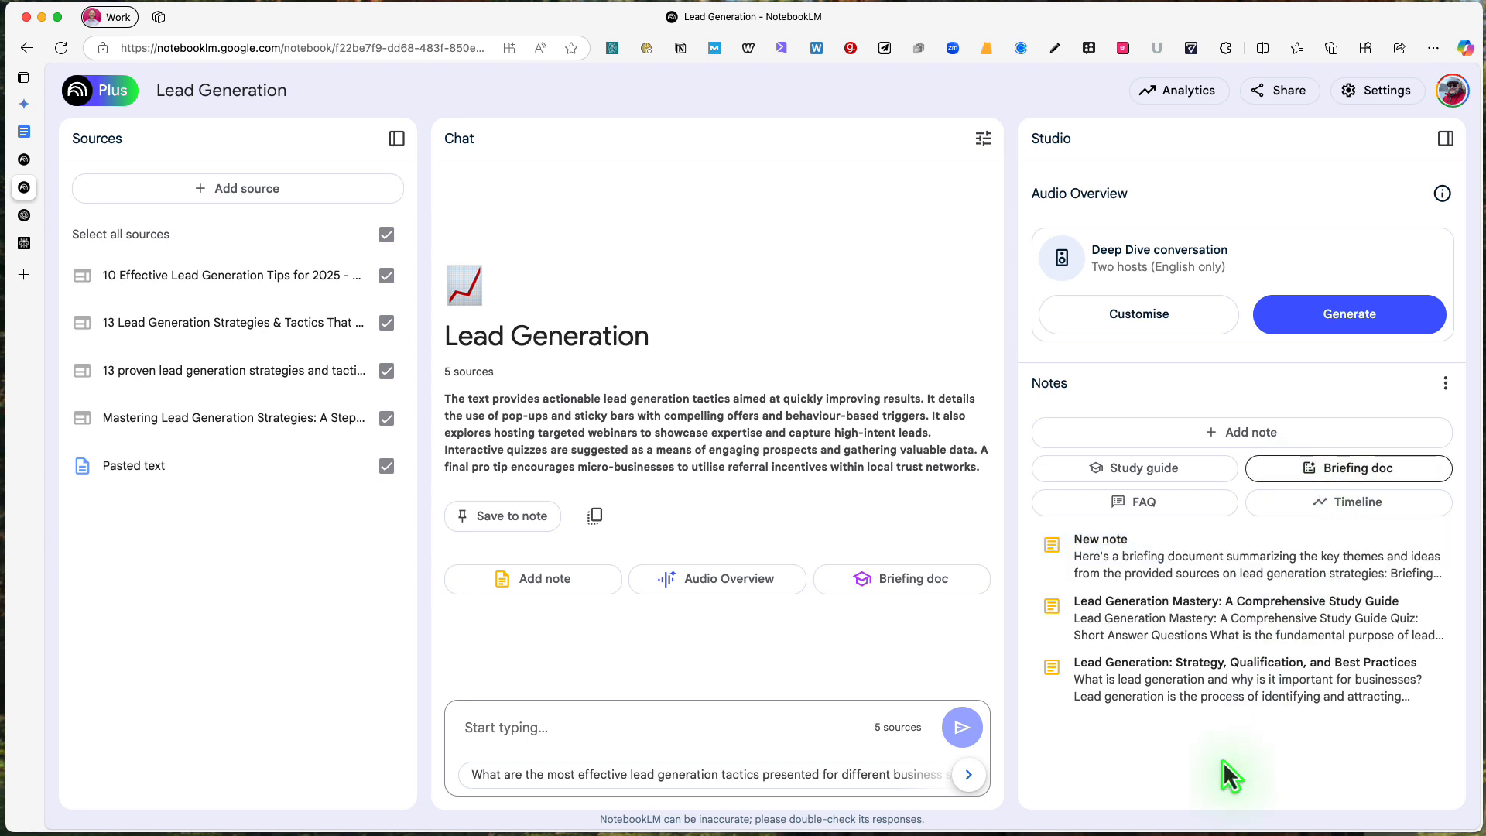
pyautogui.click(1161, 573)
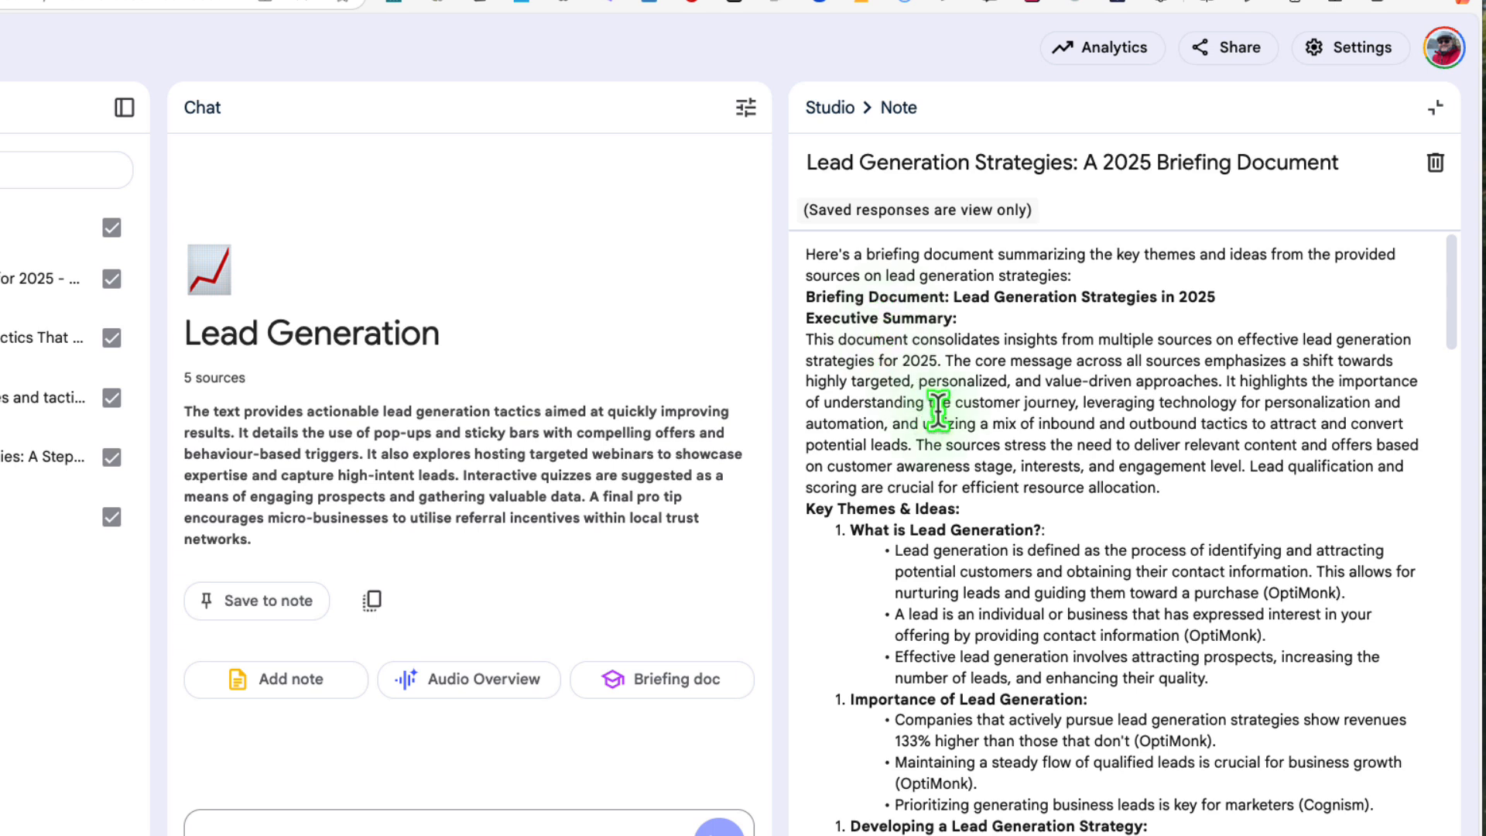
pyautogui.scroll(-1, 945, 414)
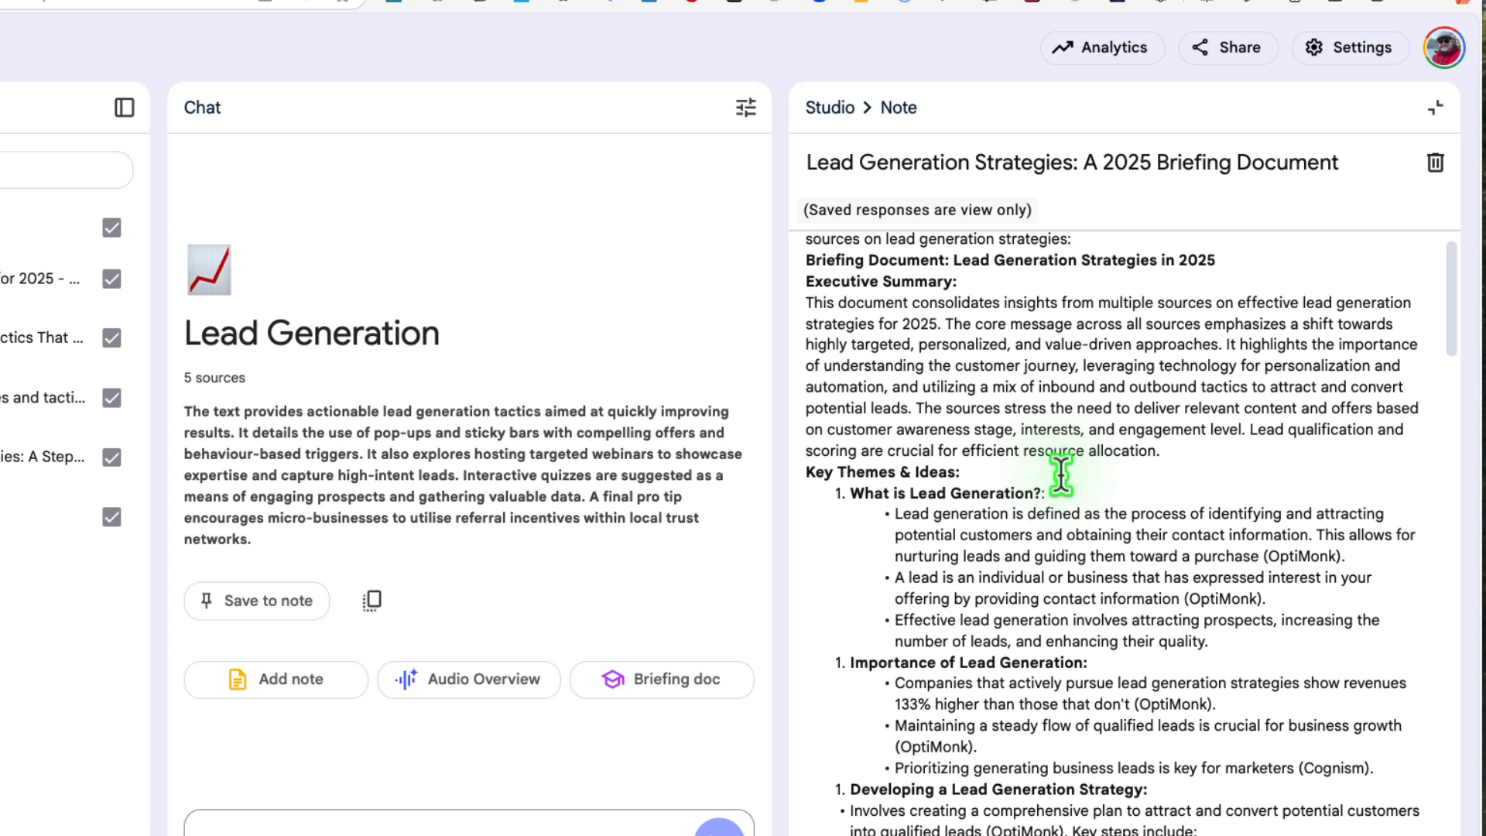
pyautogui.scroll(-1, 1061, 476)
pyautogui.scroll(-1, 1068, 488)
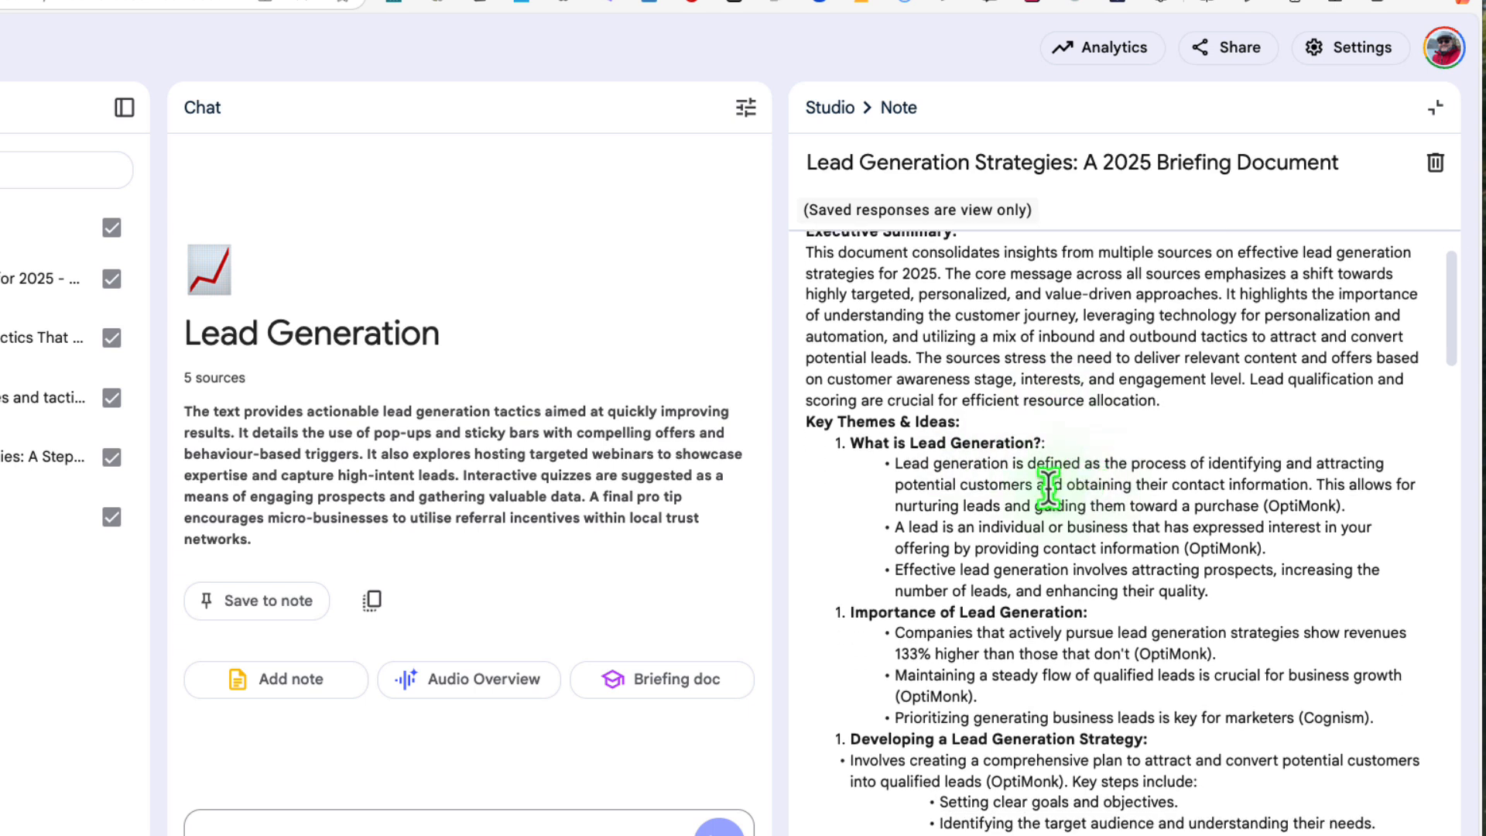
pyautogui.scroll(-1, 1113, 486)
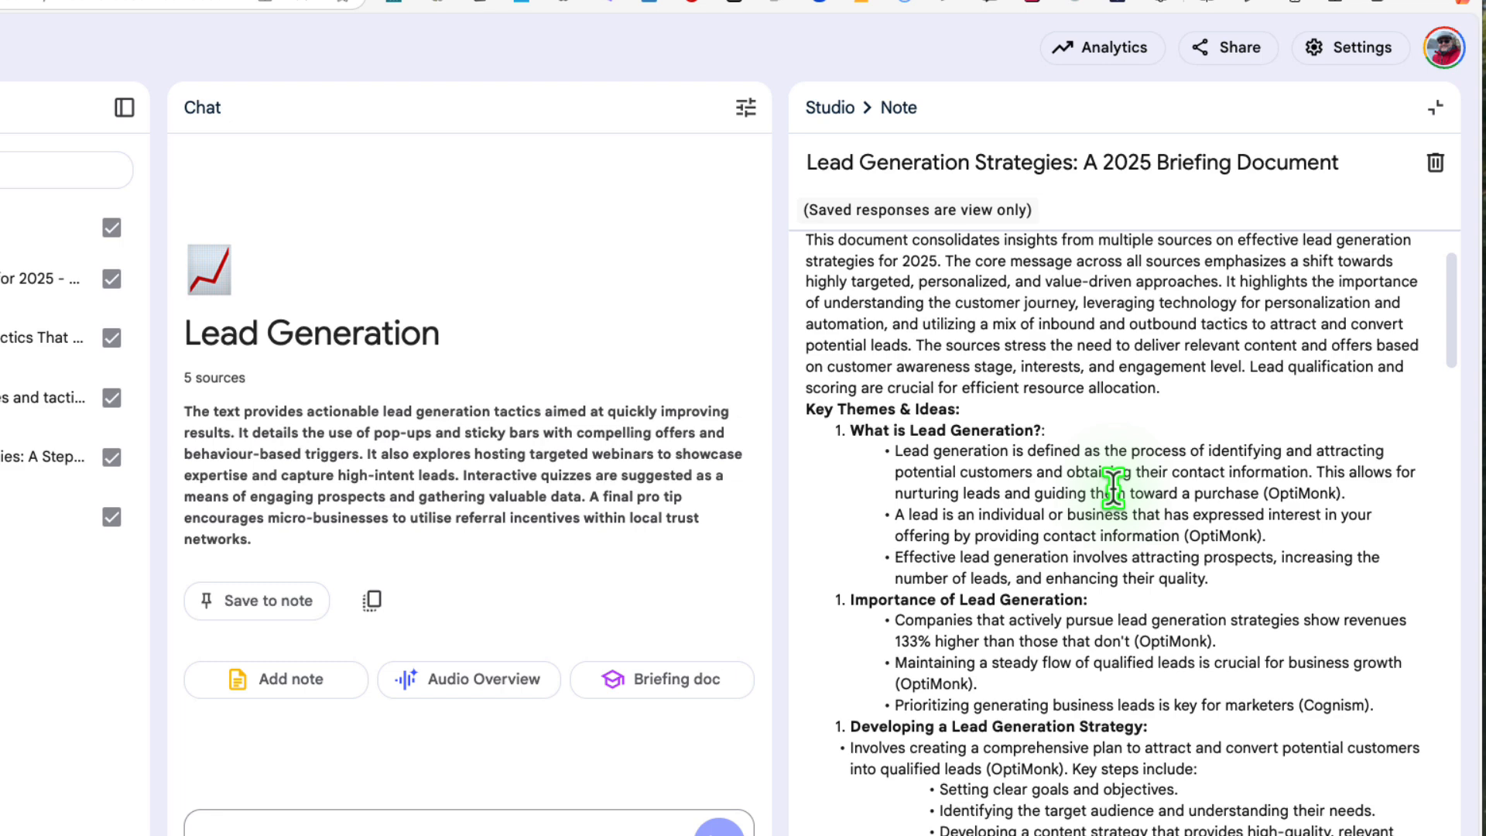
pyautogui.scroll(-5, 1114, 488)
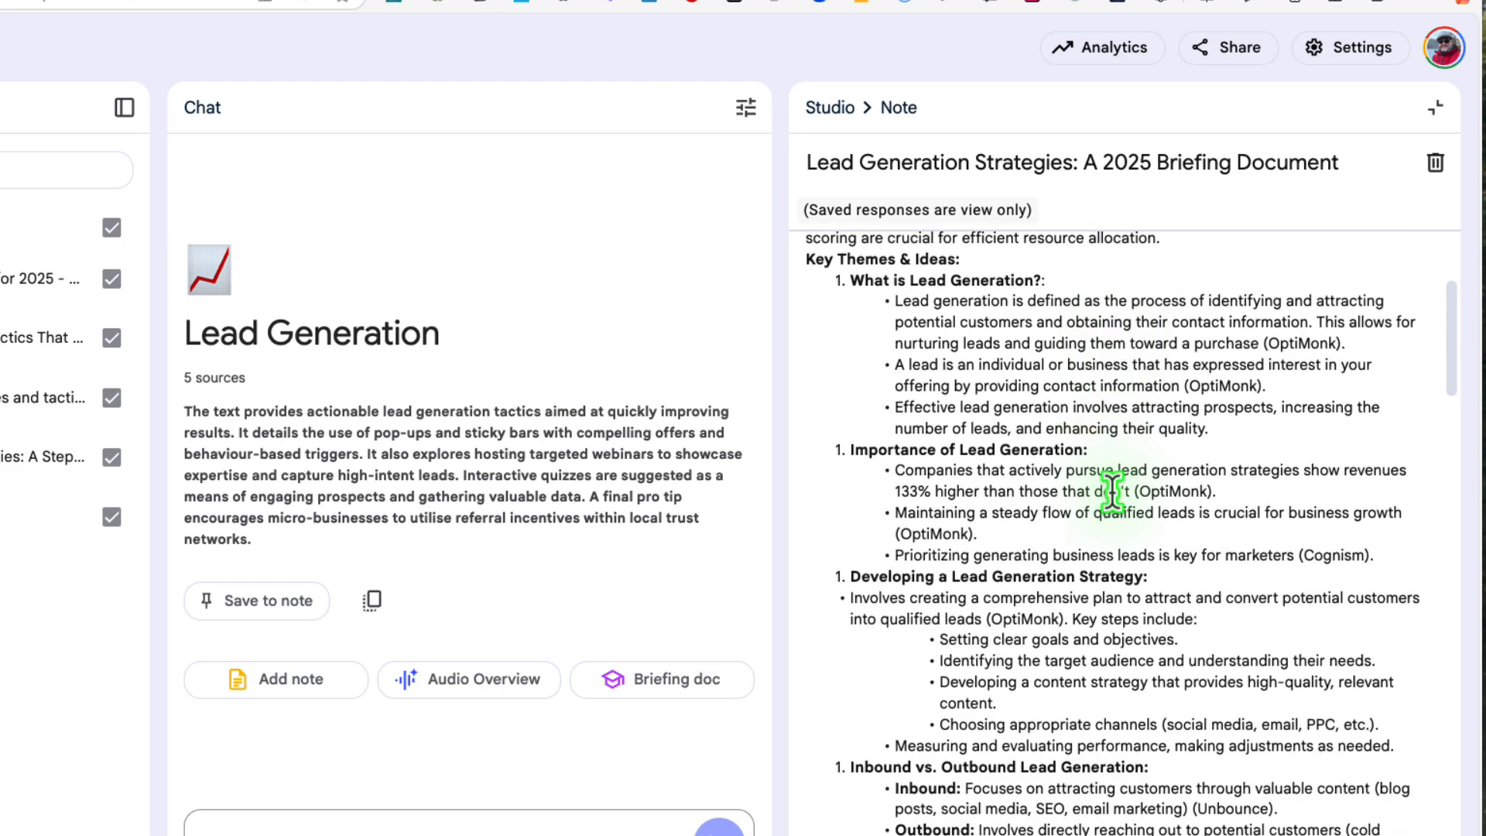
pyautogui.scroll(-15, 1113, 491)
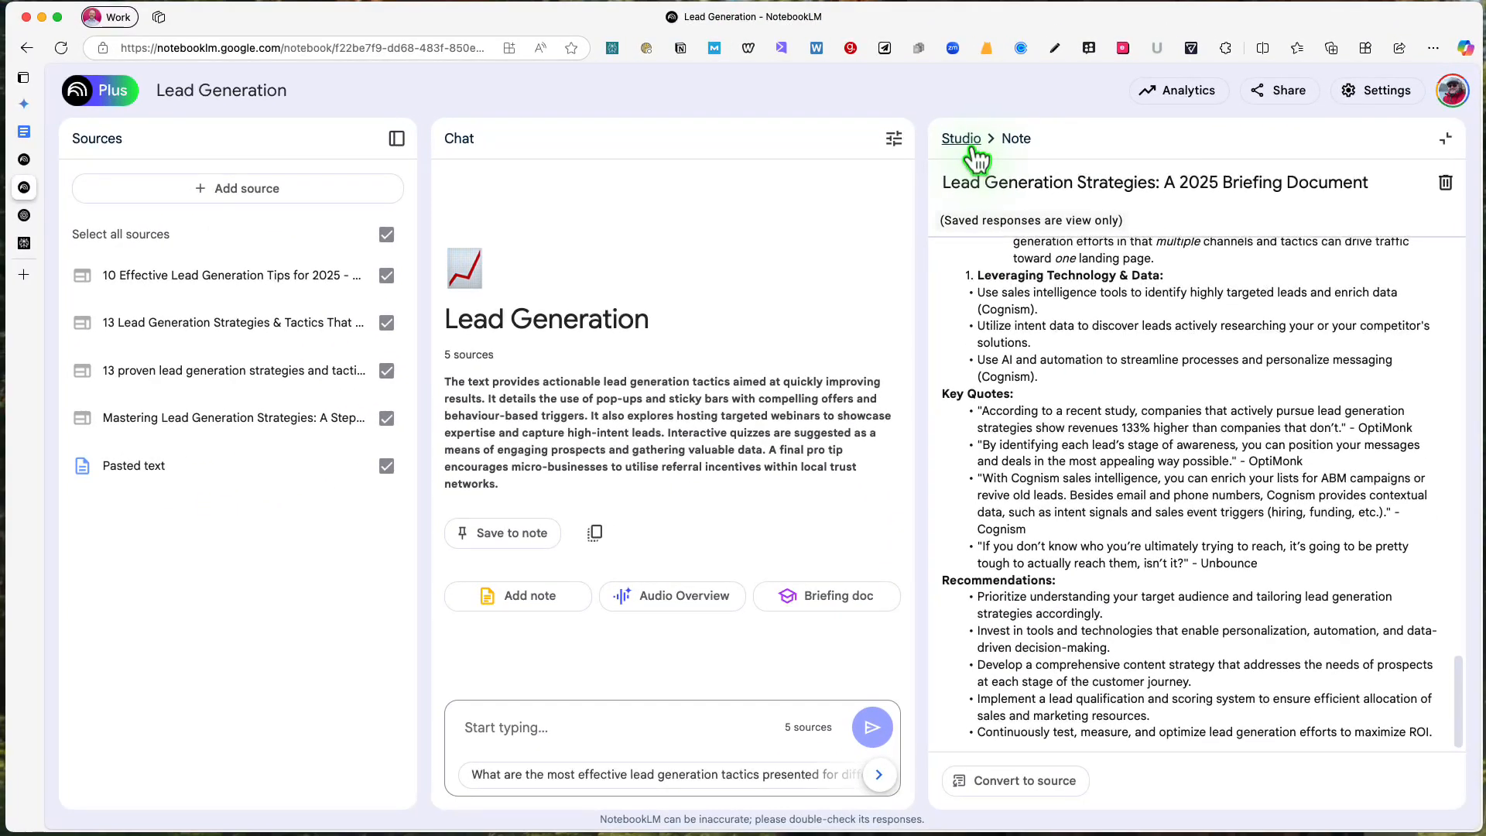
pyautogui.click(854, 113)
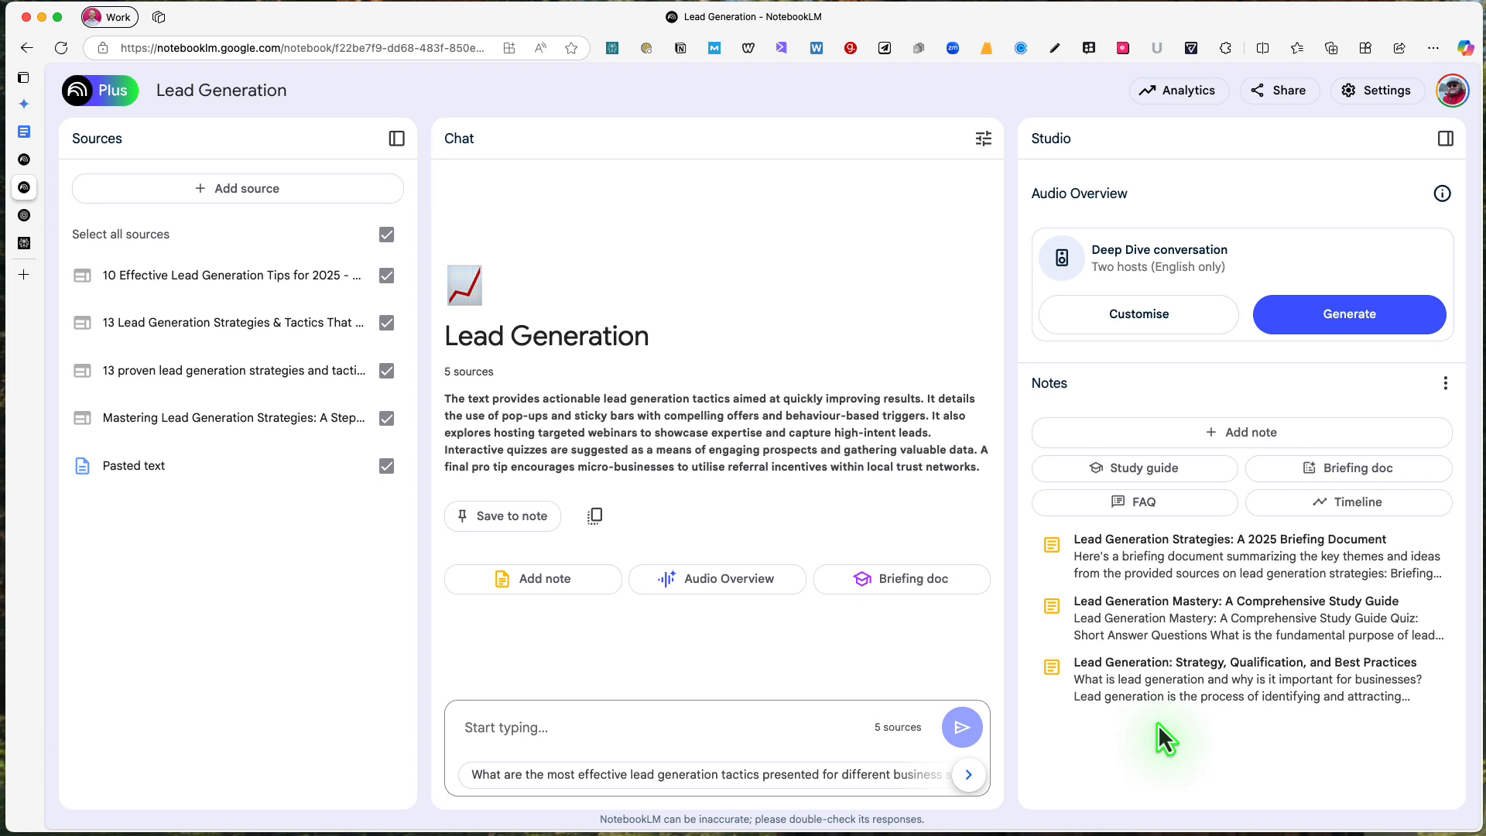
# Generate a timeline note from the notebook's sources, read its events and cast of characters, and return to the notes list
pyautogui.click(1323, 511)
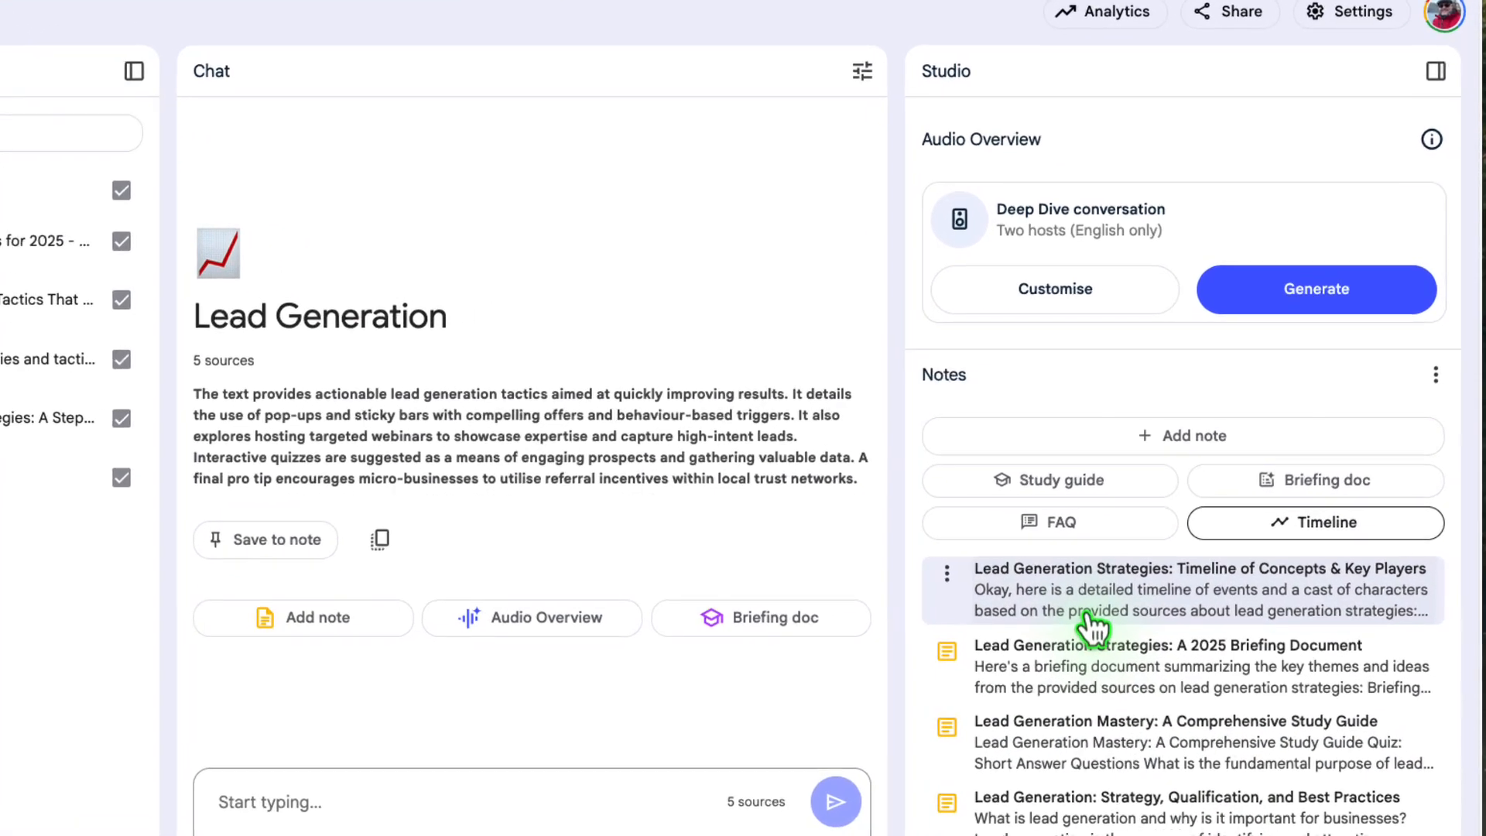
pyautogui.click(1177, 588)
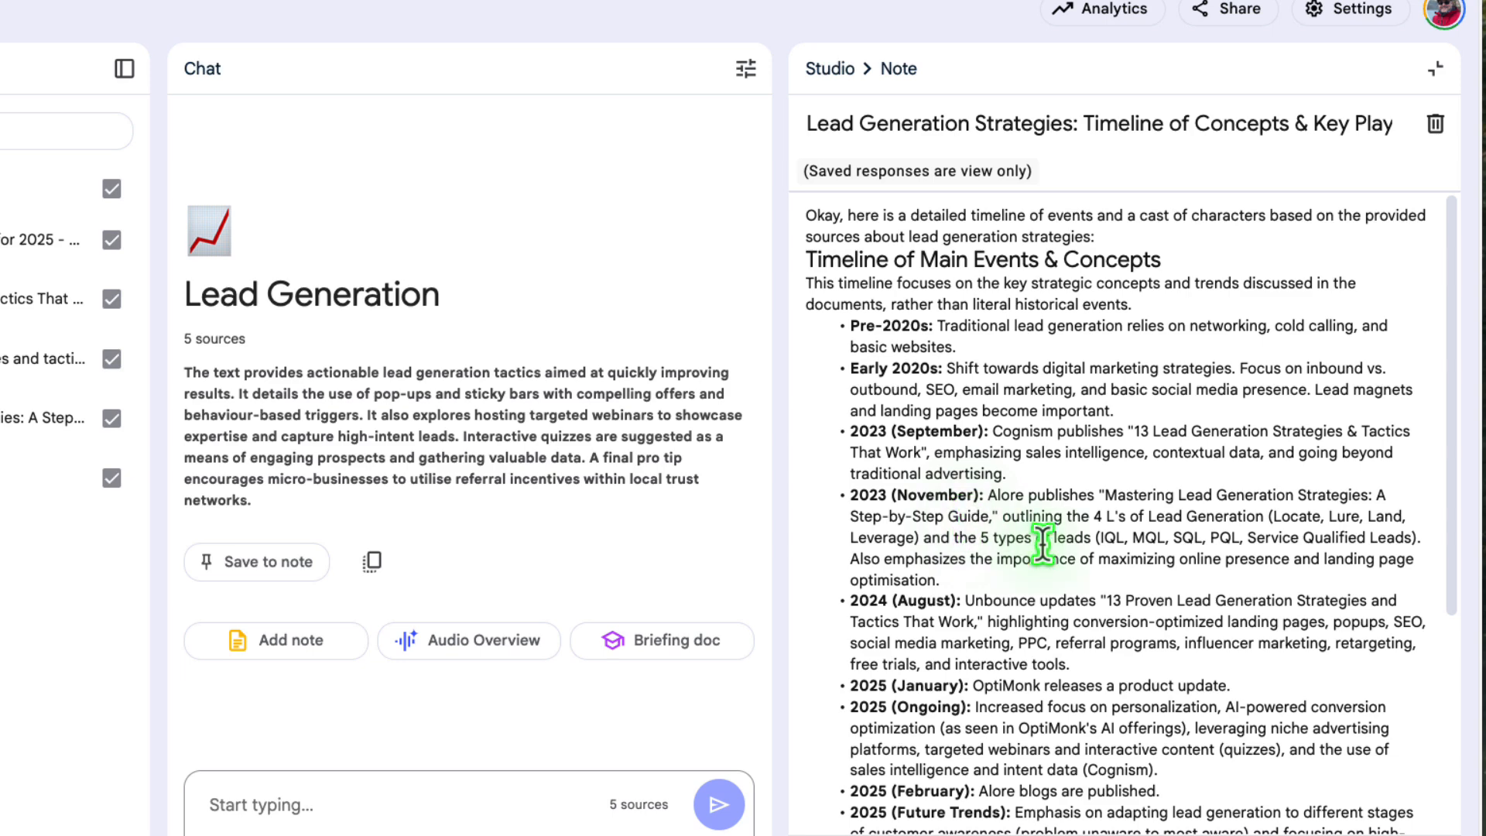
pyautogui.scroll(-5, 1045, 544)
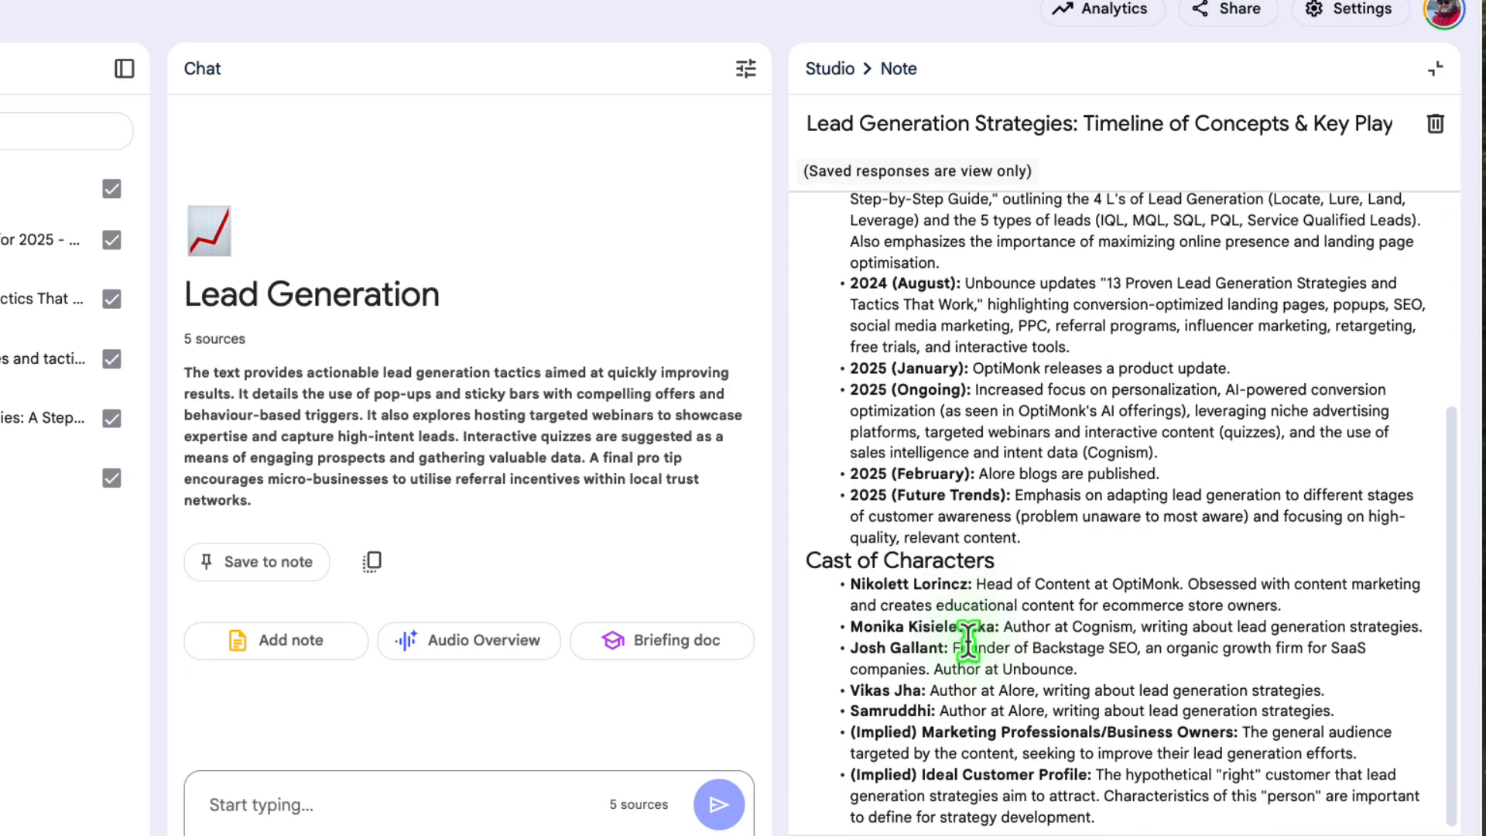
pyautogui.scroll(-1, 968, 641)
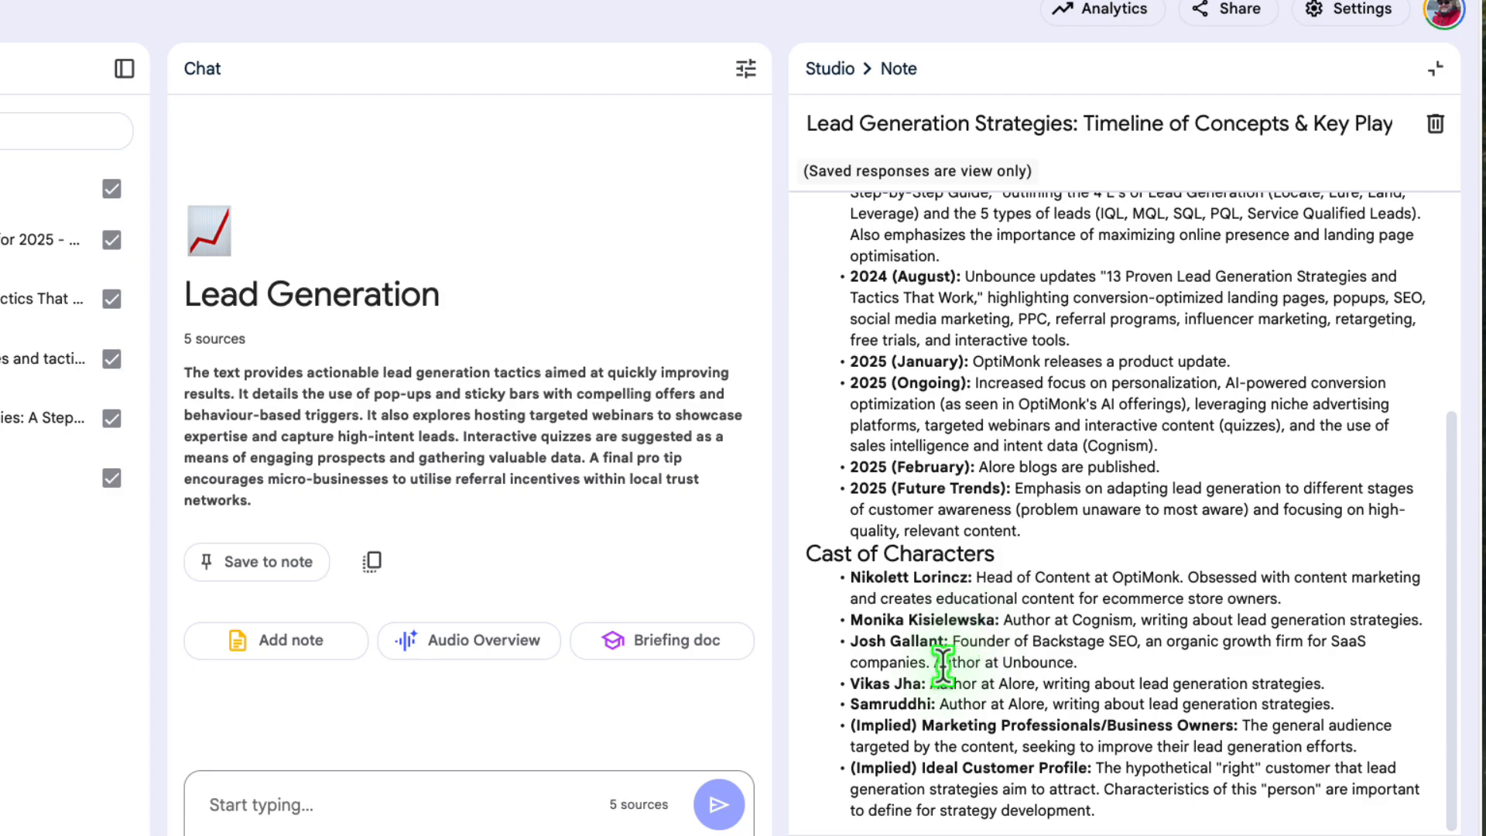
pyautogui.scroll(6, 943, 666)
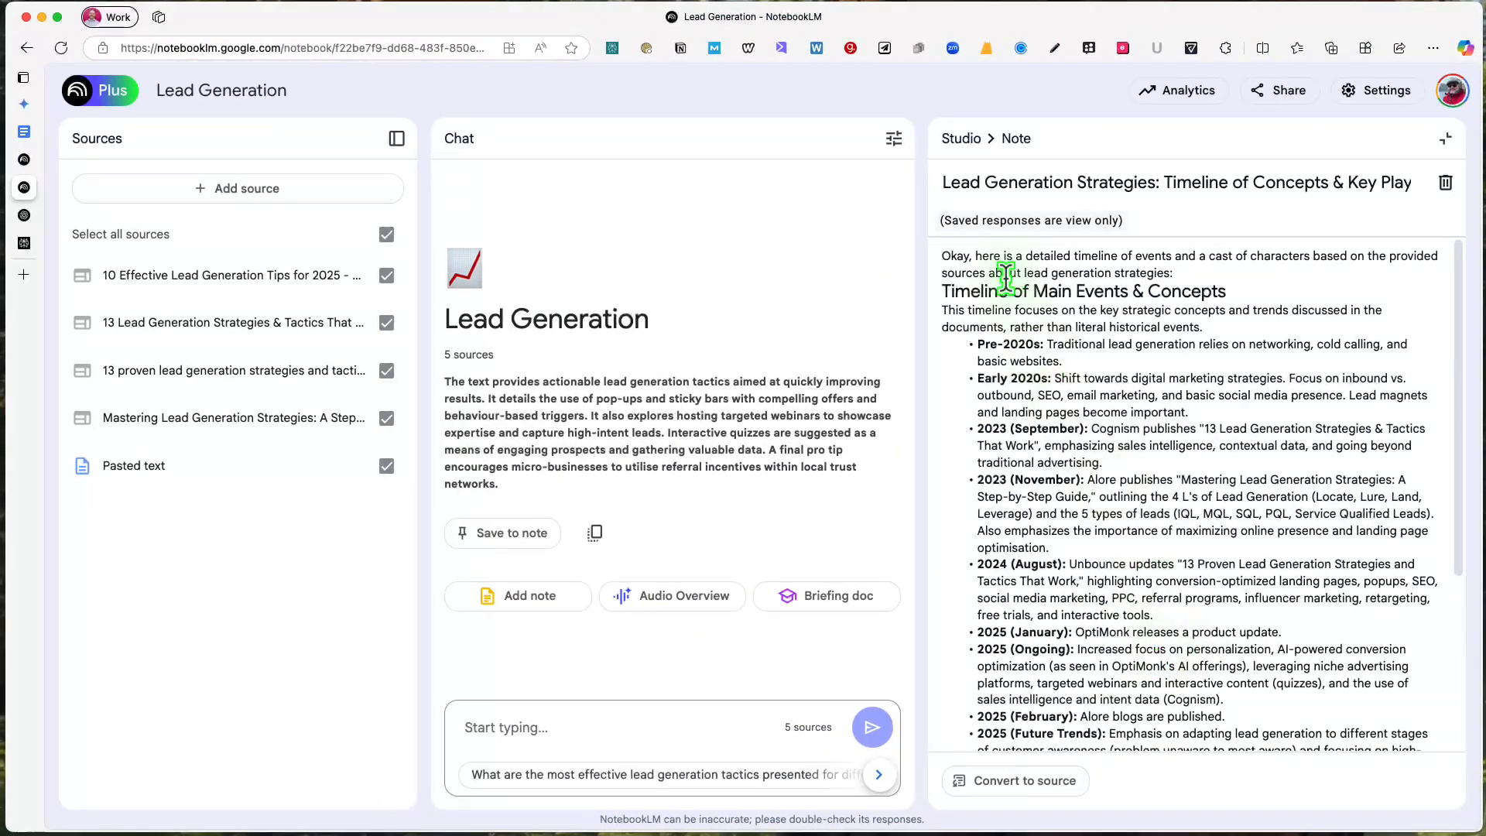
pyautogui.click(968, 145)
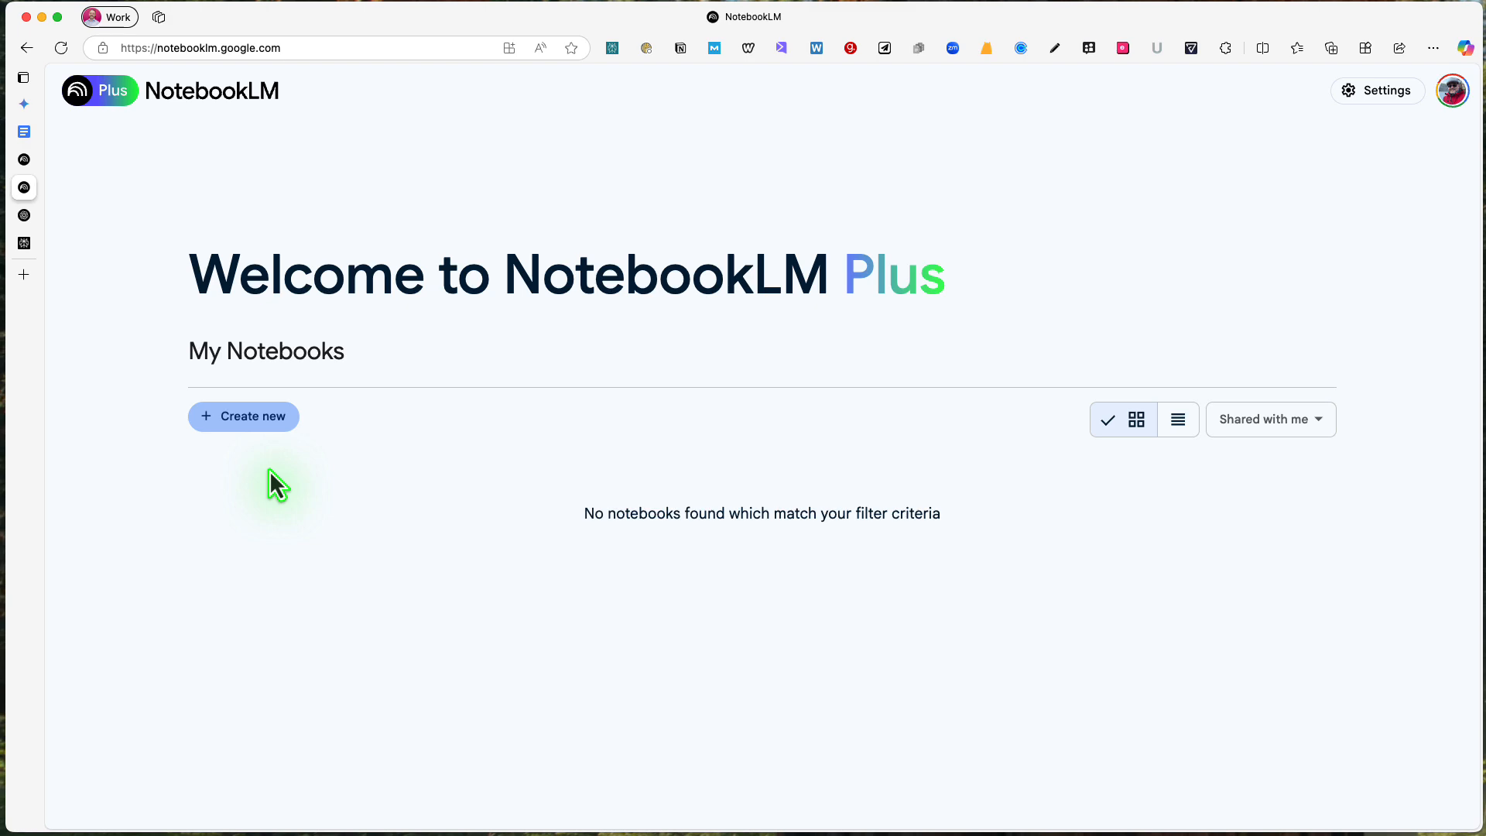
pyautogui.click(243, 425)
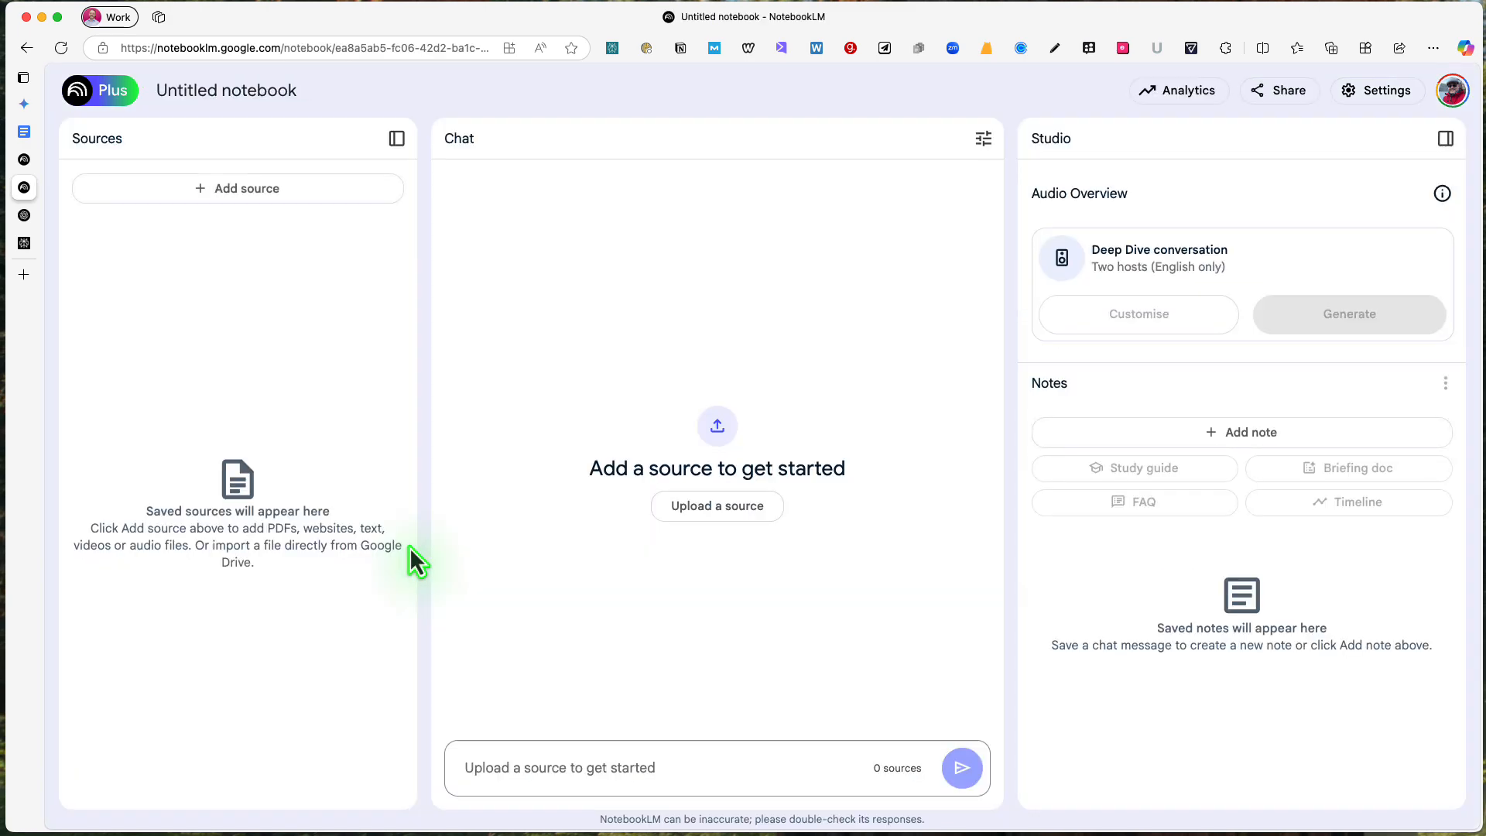
pyautogui.click(237, 192)
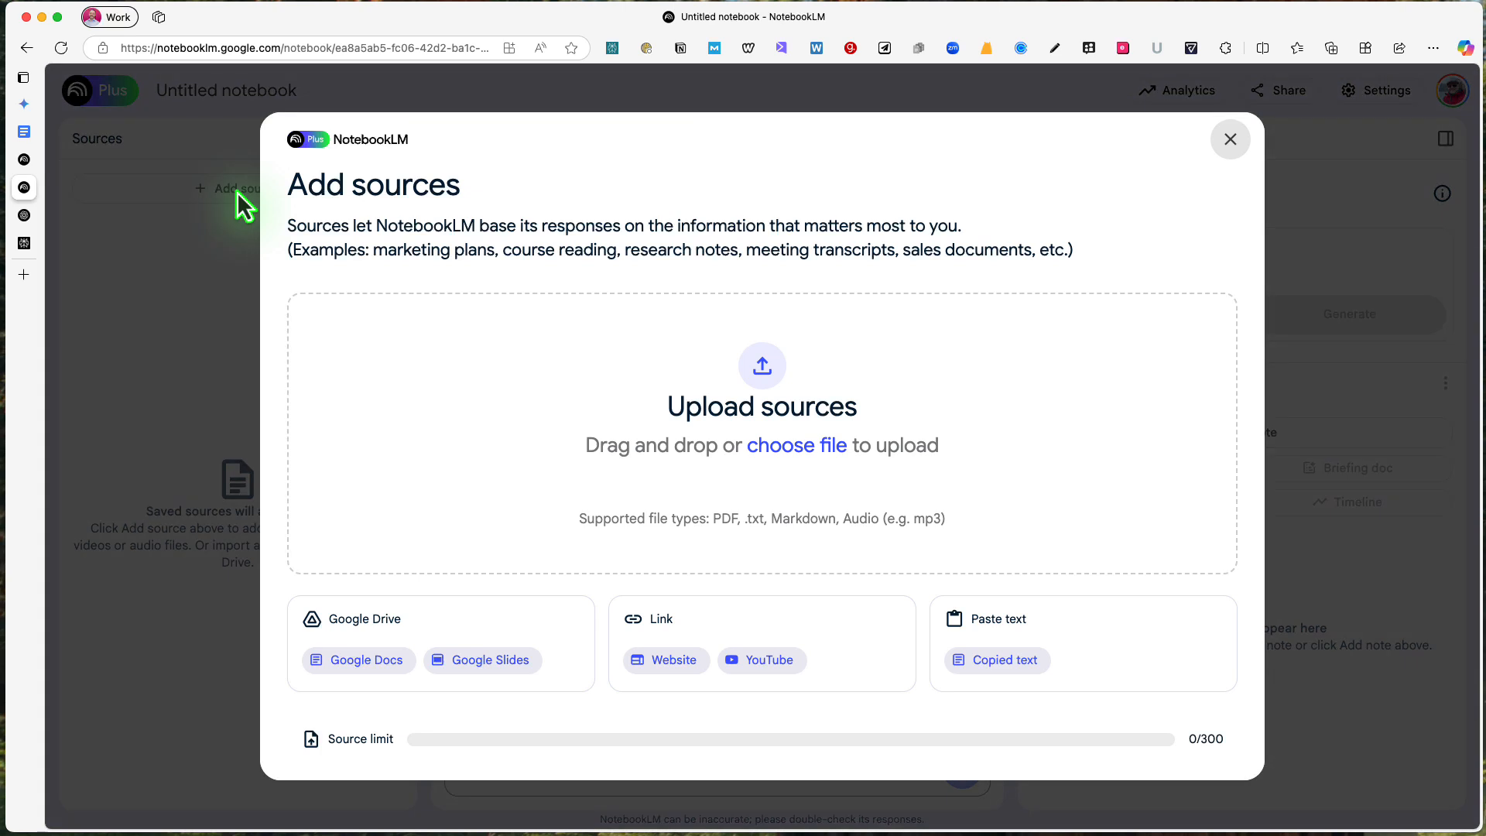
pyautogui.click(674, 660)
pyautogui.click(428, 359)
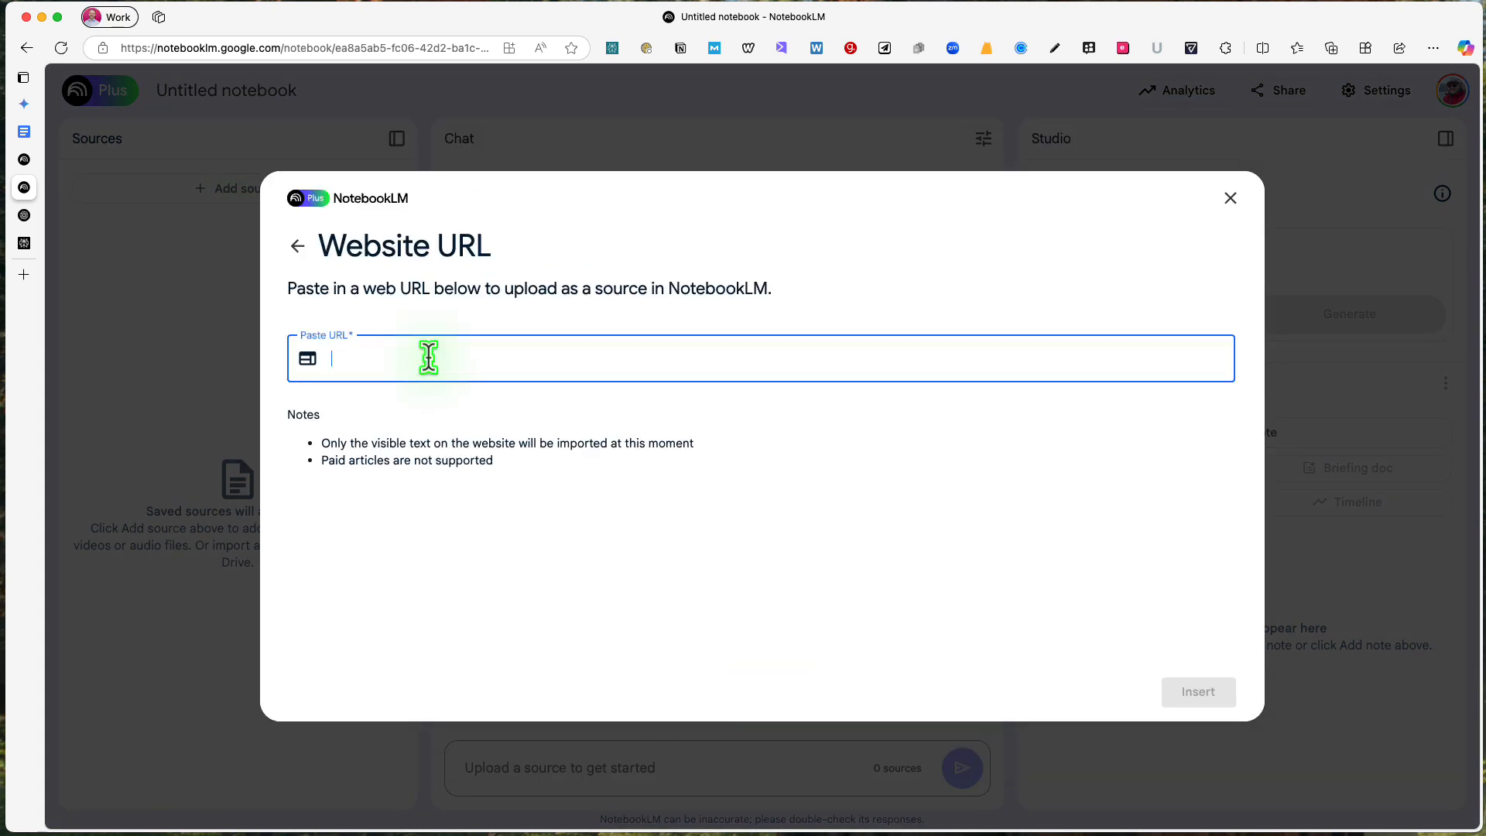
pyautogui.write('https://www.cache4itsolutions.co.uk/')
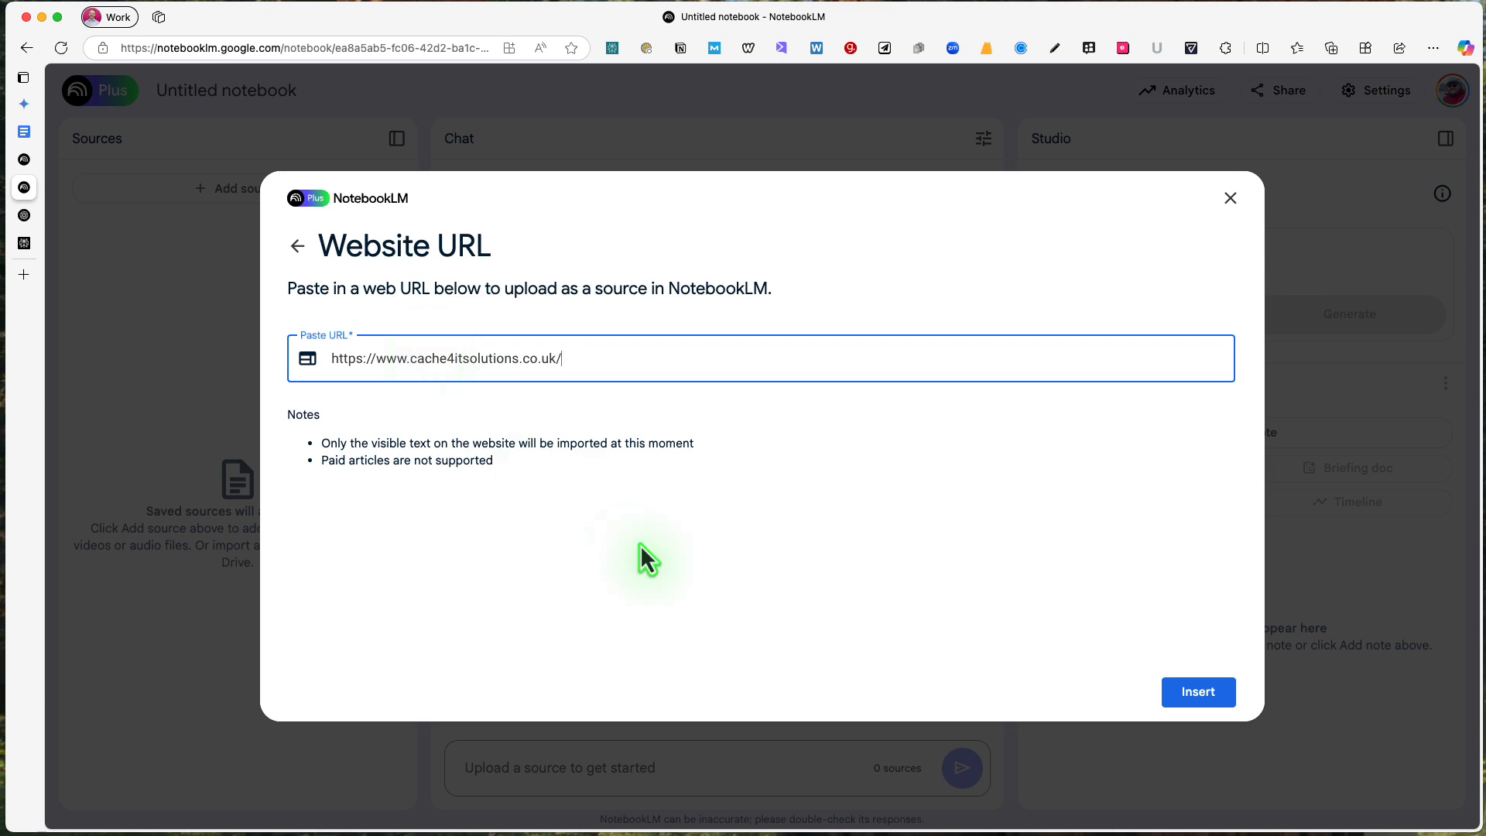
pyautogui.click(1201, 701)
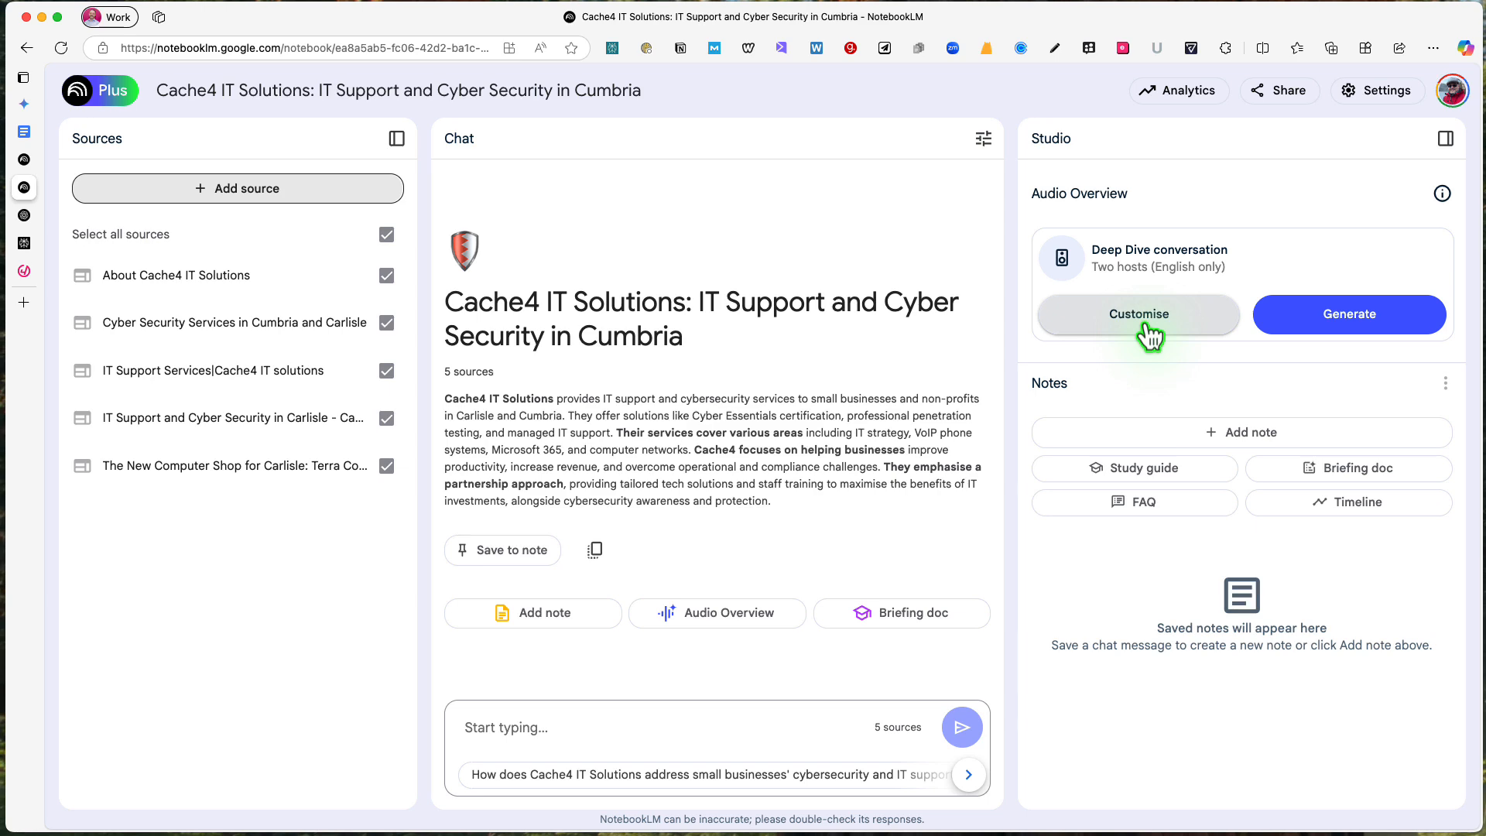
# Generate a customised audio overview where two first-time visitors roleplay exploring the cache4 website as skeptical but curious customers and have a debate
pyautogui.click(1146, 329)
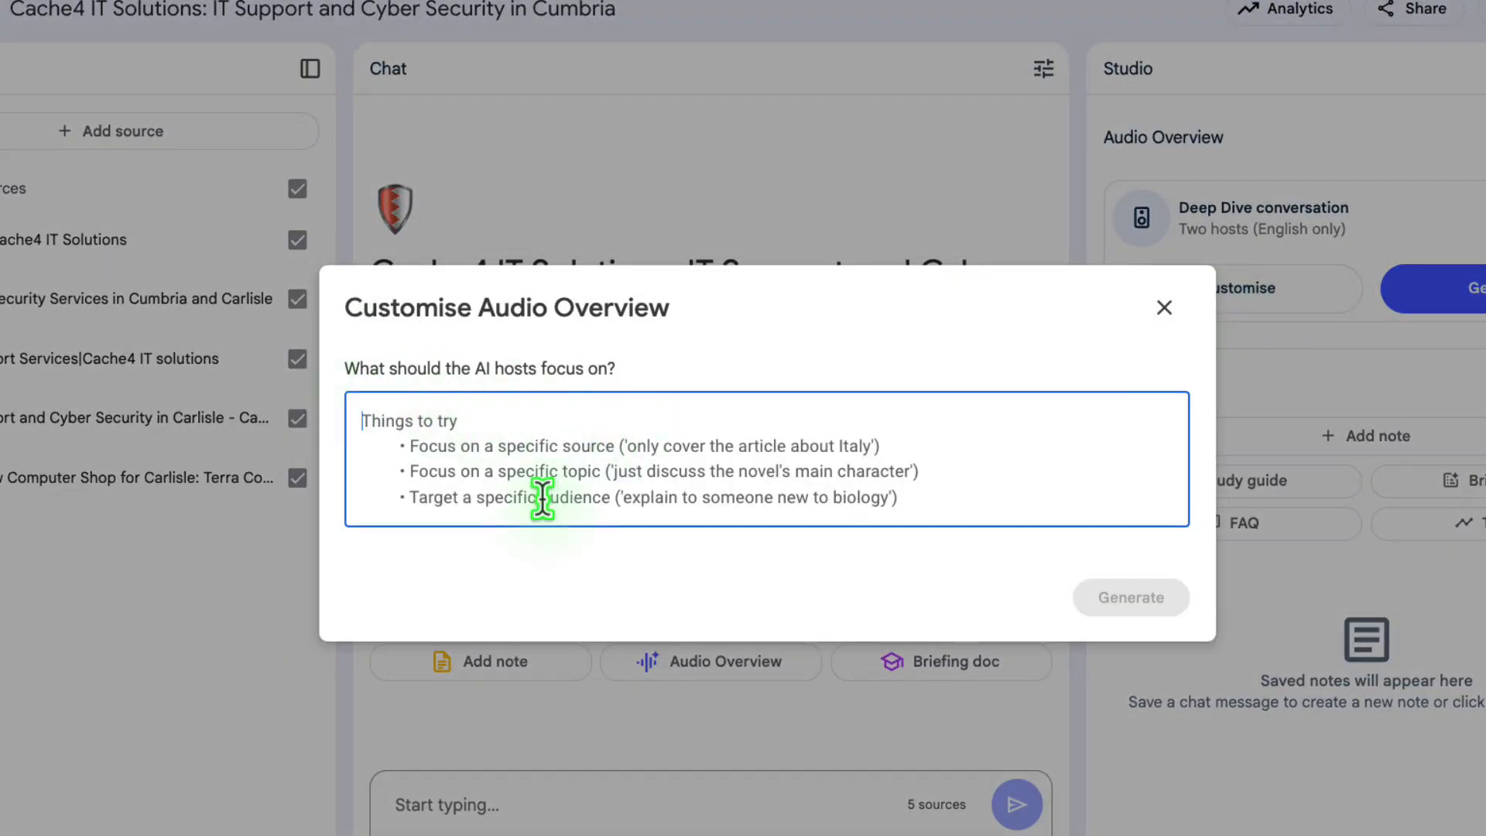
pyautogui.write('Generate an audio discussion where two first-time visitors roleplay exploring the cache4 website as skeptical but curious customers. Have them debate:')
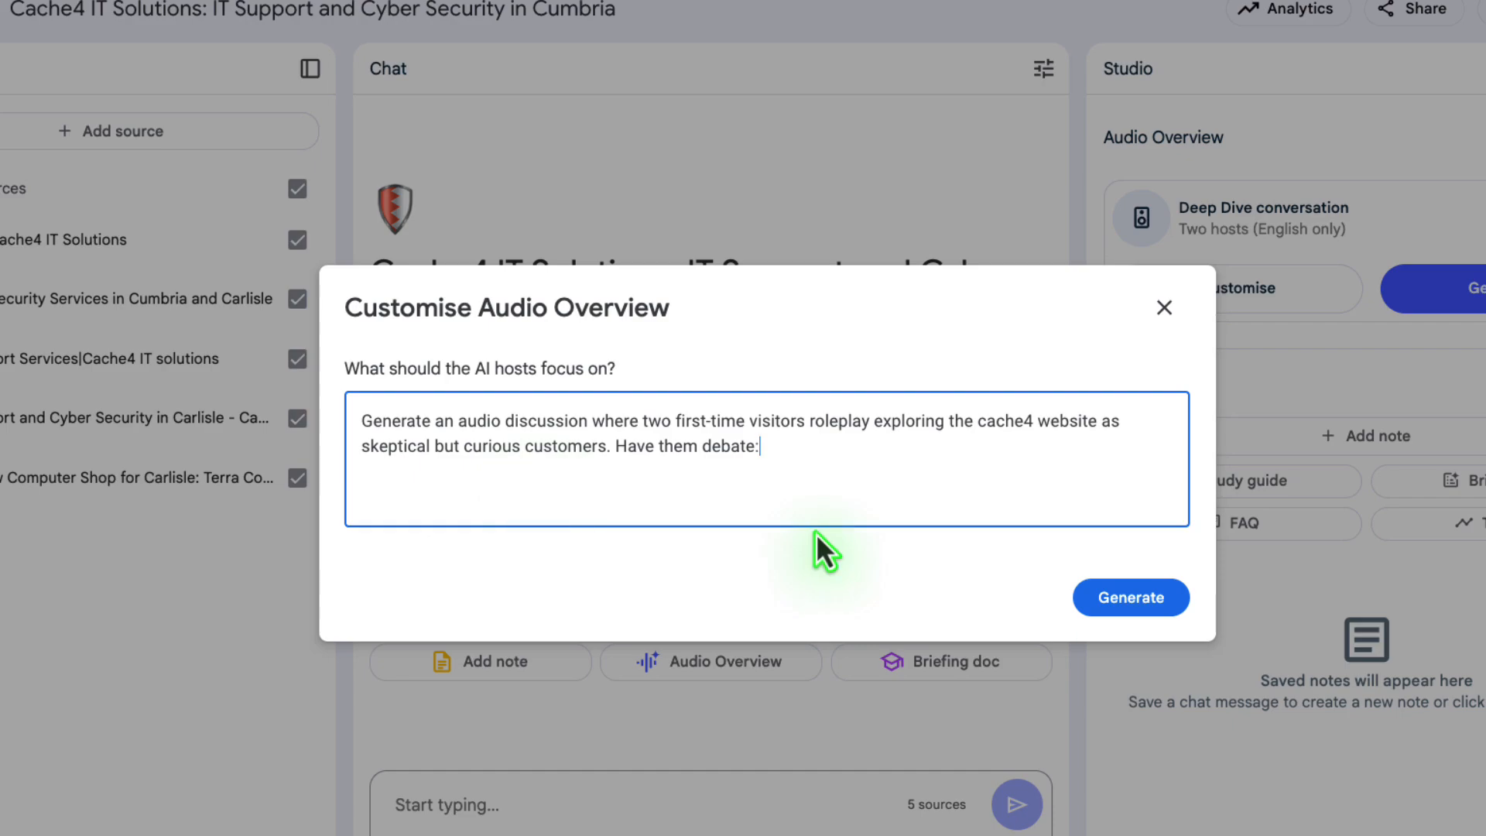
pyautogui.click(1099, 605)
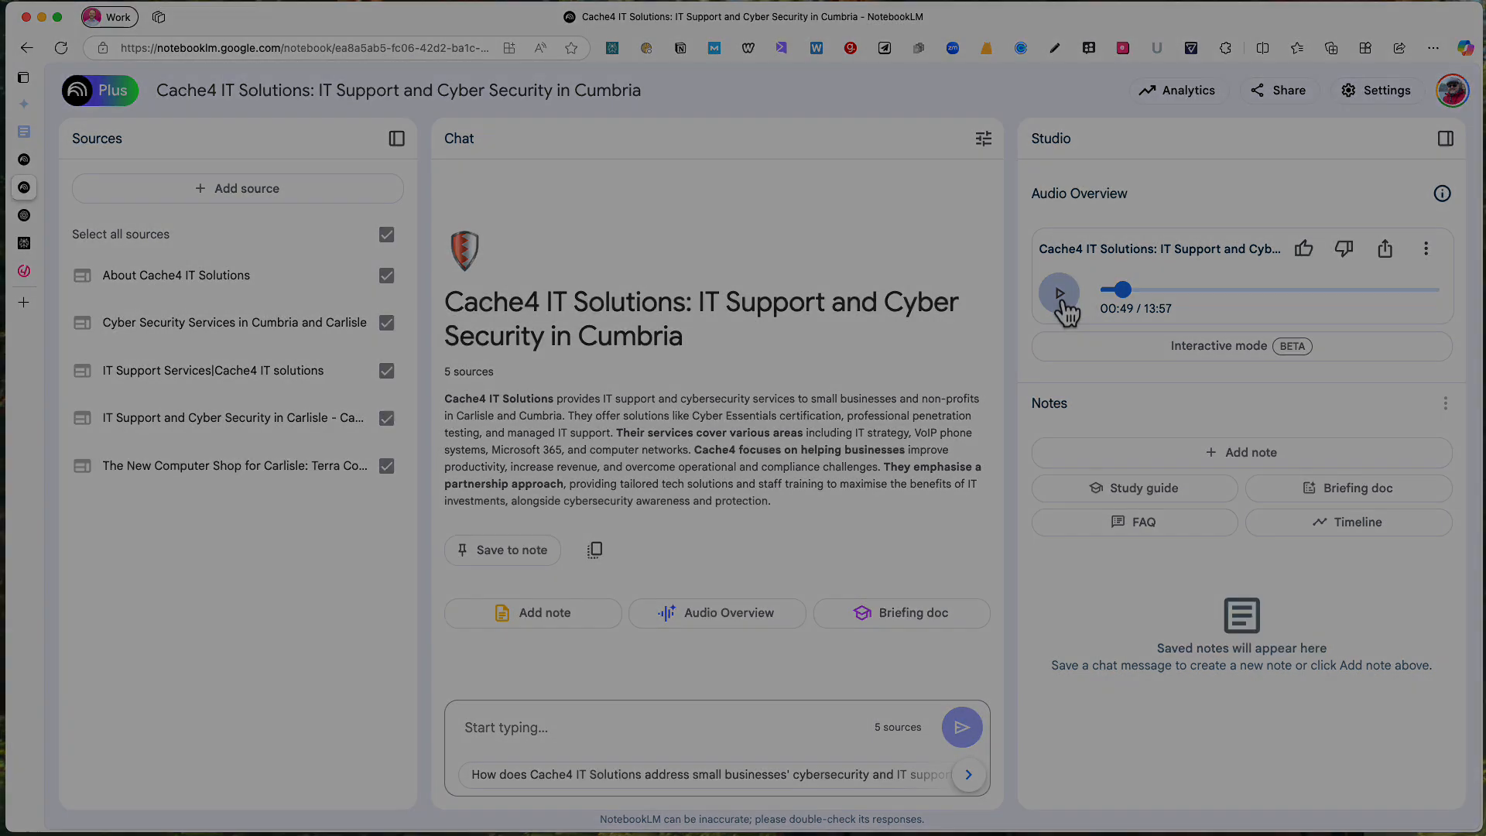
# Listen to a section of the generated audio overview and pause the playback
pyautogui.click(1060, 295)
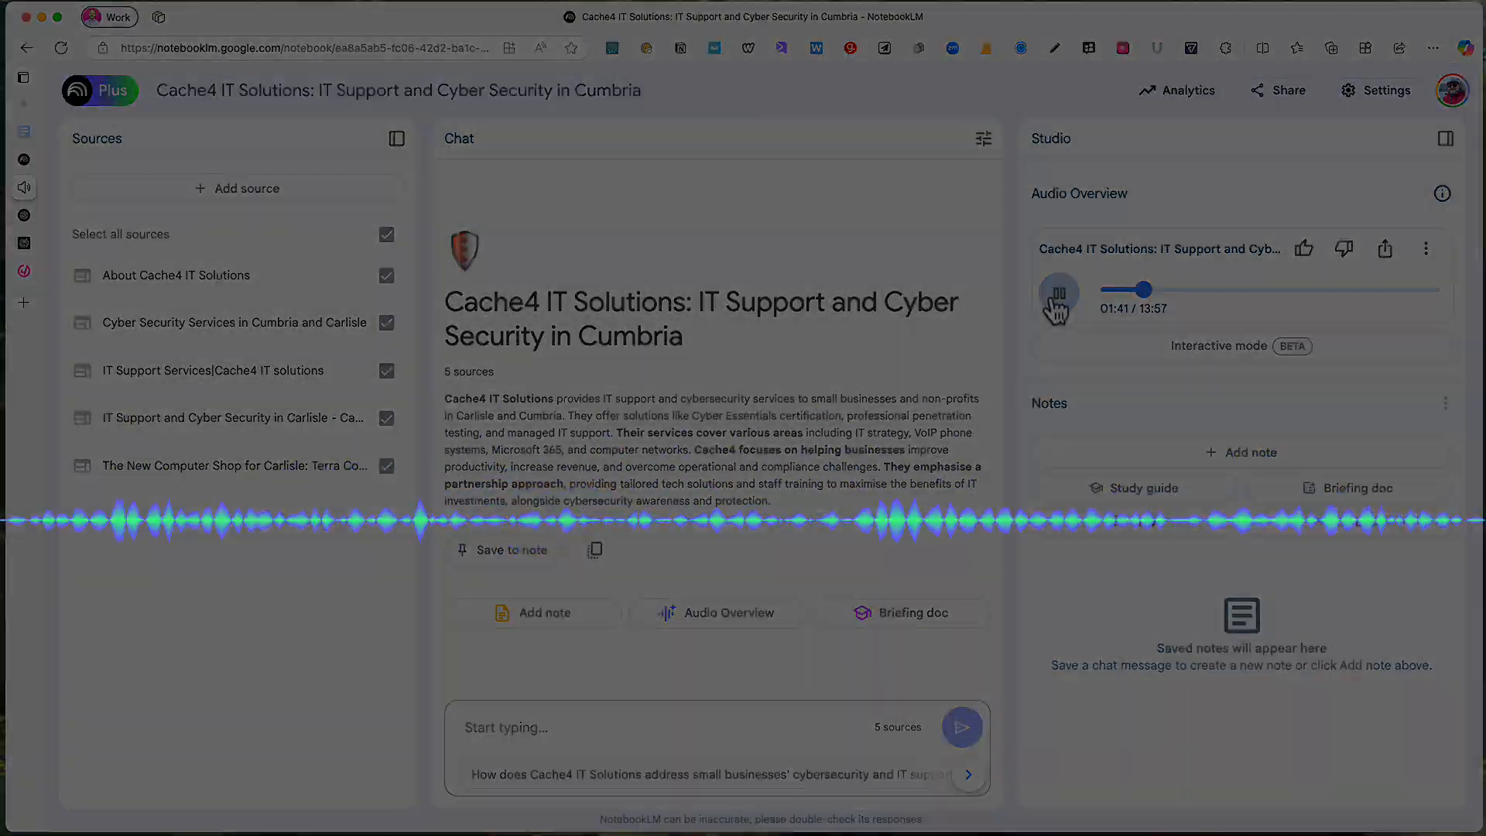
pyautogui.click(1057, 297)
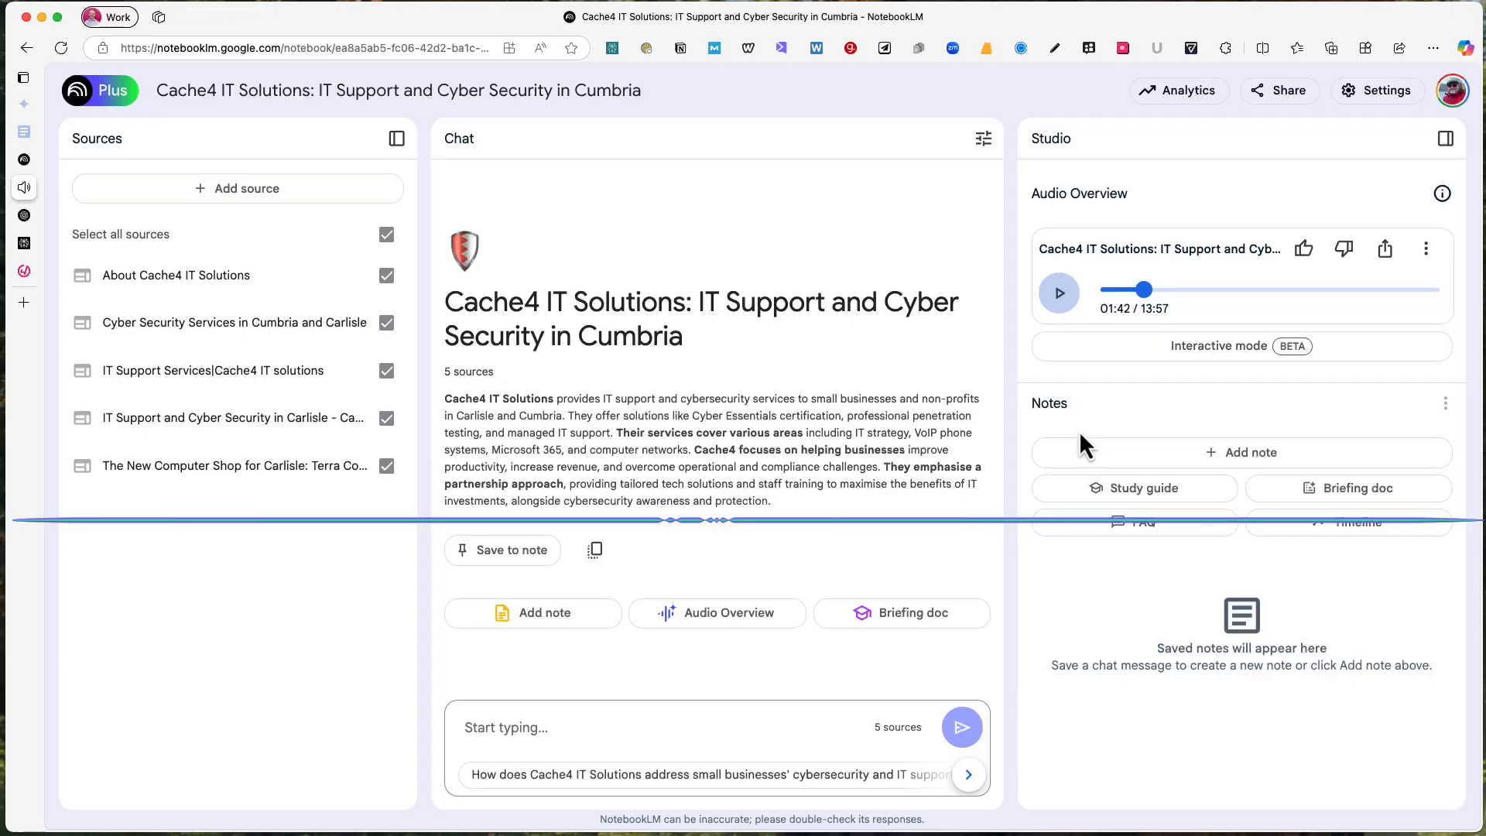